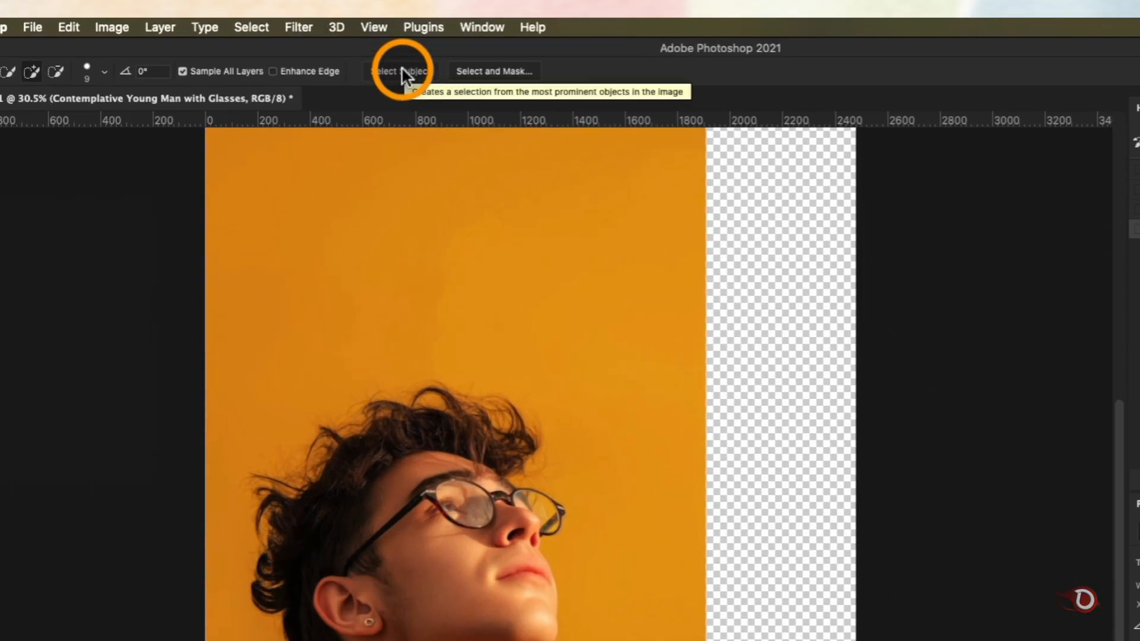
- Select the young man with Select Subject and turn the cleaned-up selection into a layer mask
left_click(356, 64)
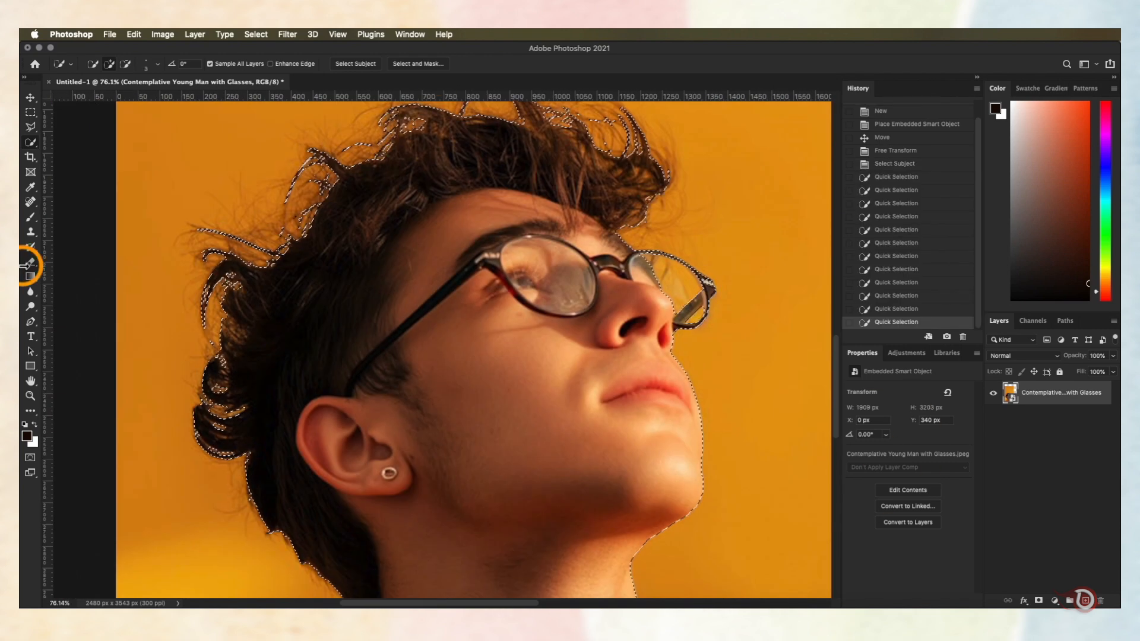
left_click(1038, 601)
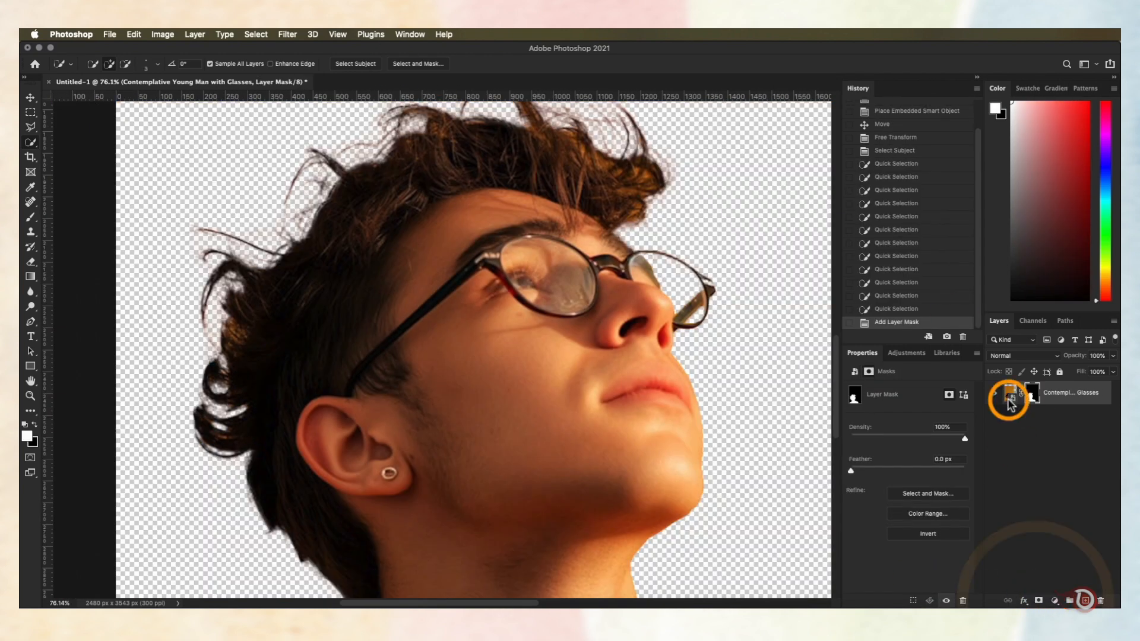
- Open the layer mask in the Select and Mask workspace and set its view mode to Overlay
key("super+plus")
key("super+minus")
key("super+minus")
key("super+plus")
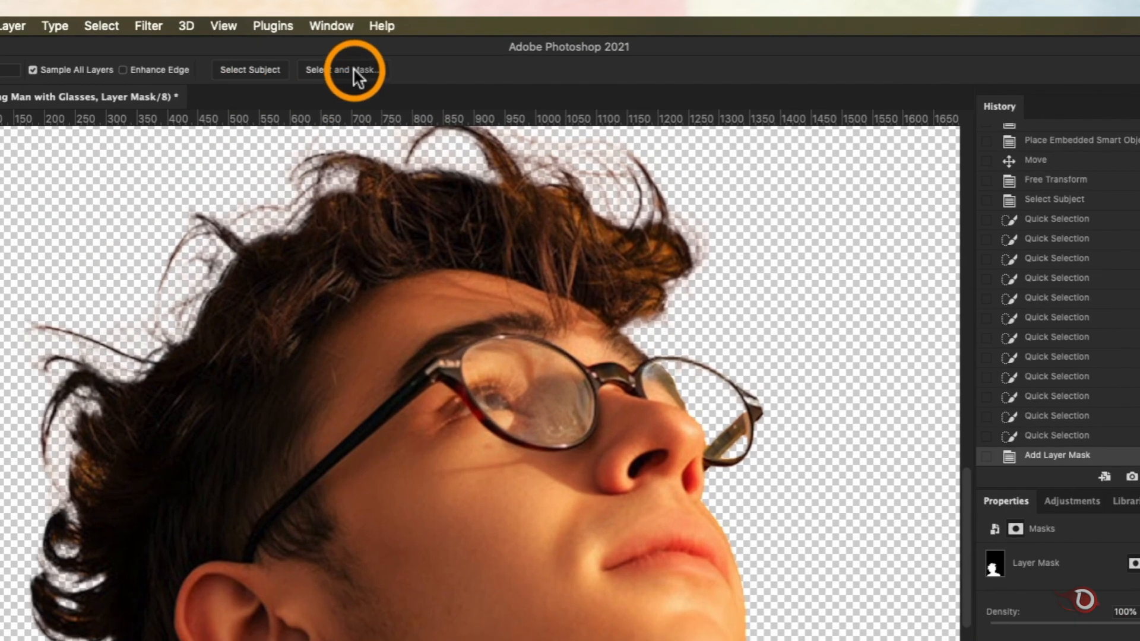
left_click(422, 64)
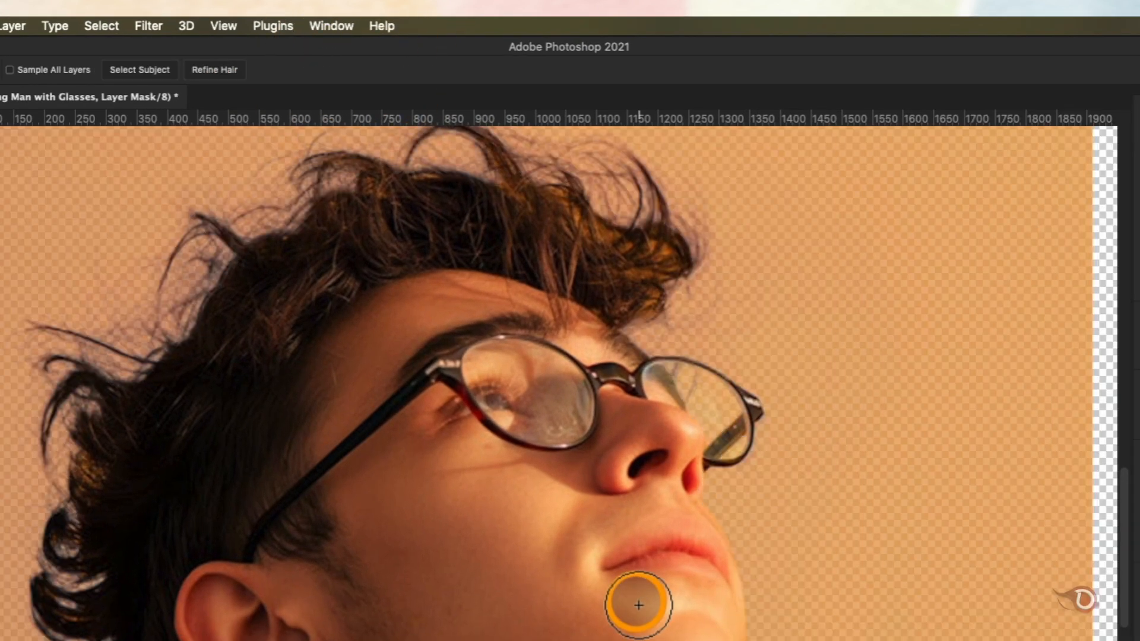
key("super+minus")
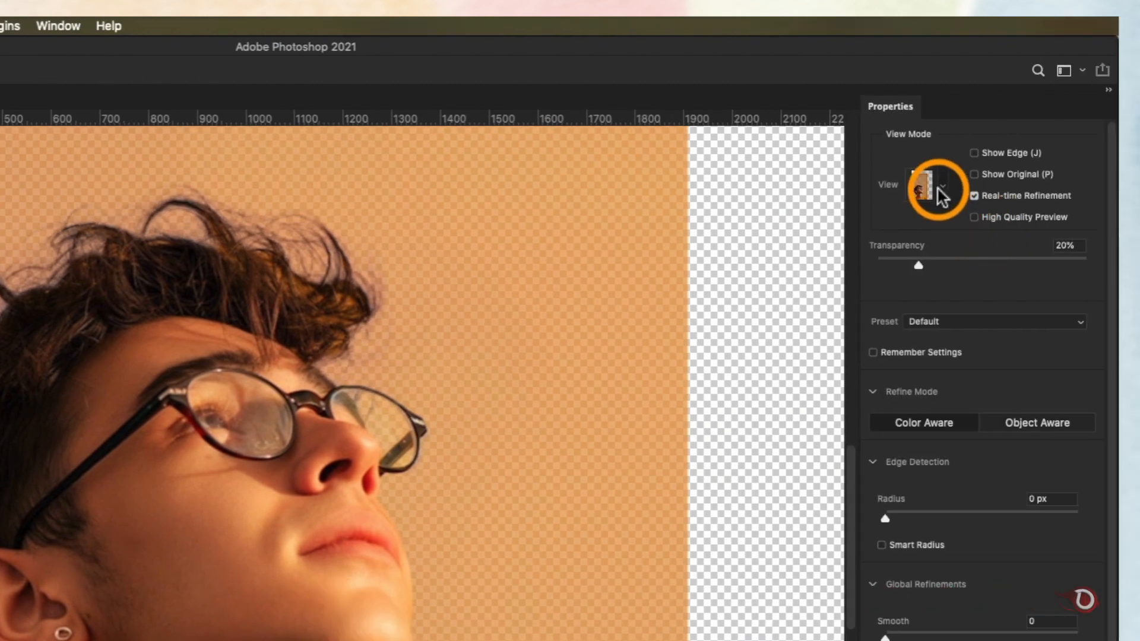
left_click(942, 196)
left_click(810, 299)
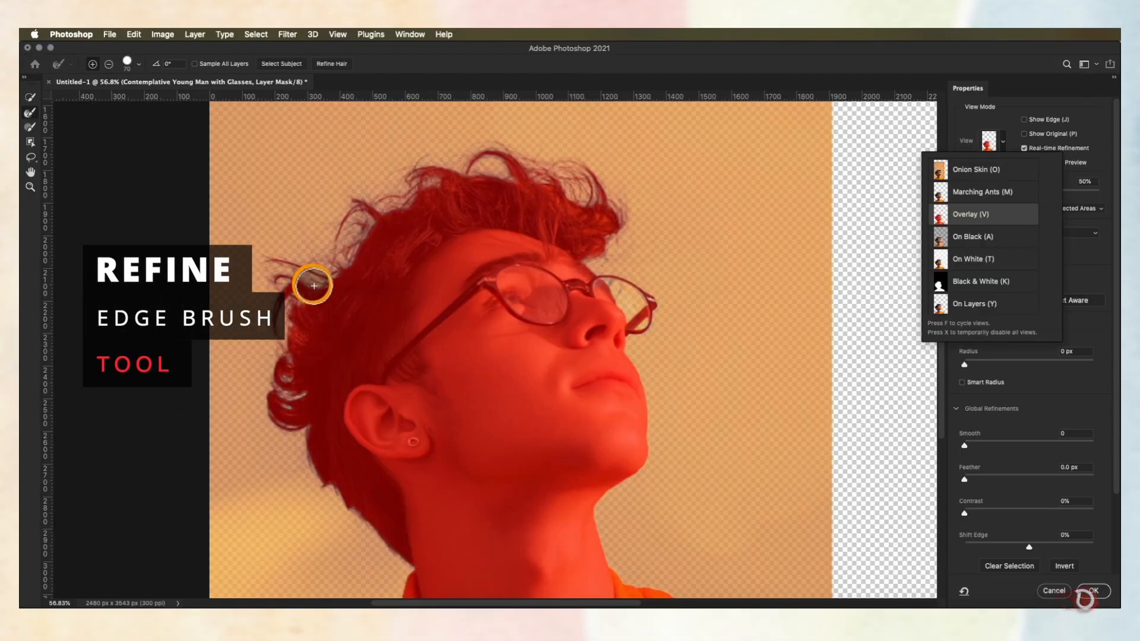
left_click(488, 381)
- Refine the mask around the curly hair with the Refine Edge Brush, clean up around the glasses, and apply the result
mouse_move(385, 207)
left_mouse_down()
mouse_move(484, 173)
mouse_move(600, 201)
left_mouse_up()
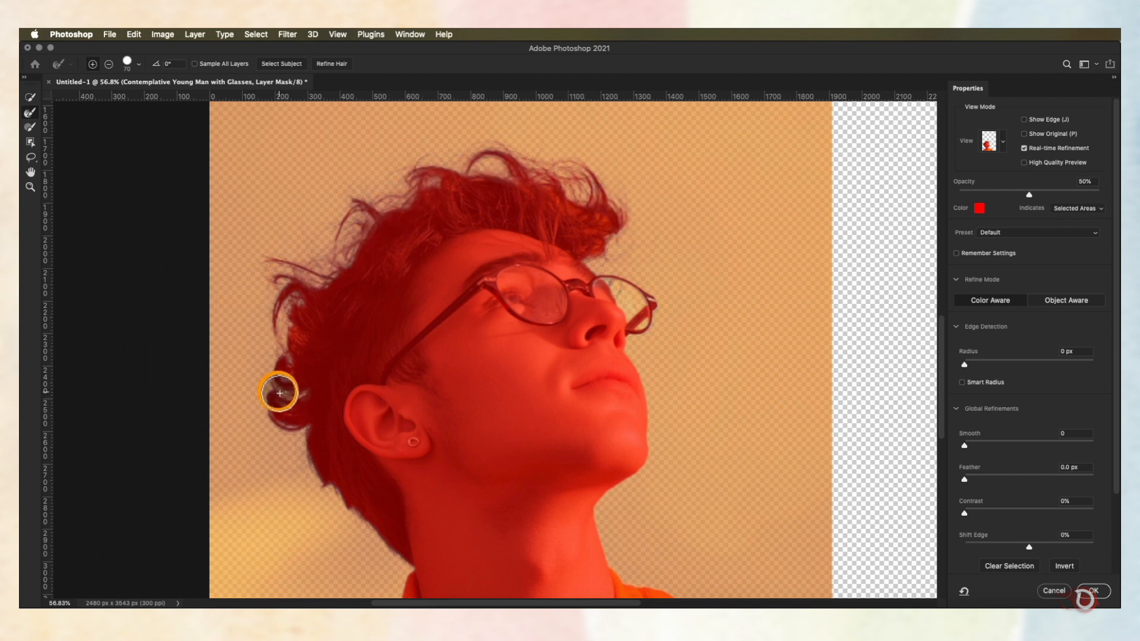
mouse_move(276, 427)
left_mouse_down()
mouse_move(296, 335)
mouse_move(277, 442)
mouse_move(297, 415)
mouse_move(282, 399)
mouse_move(303, 315)
mouse_move(372, 258)
left_mouse_up()
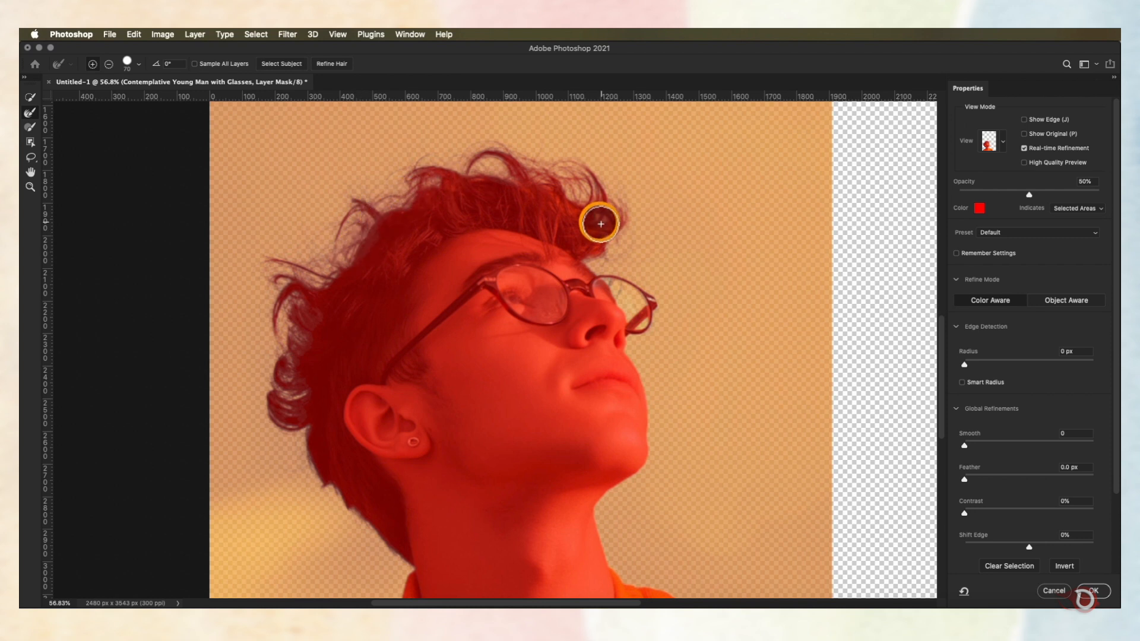
left_click_drag(540, 362, 469, 263)
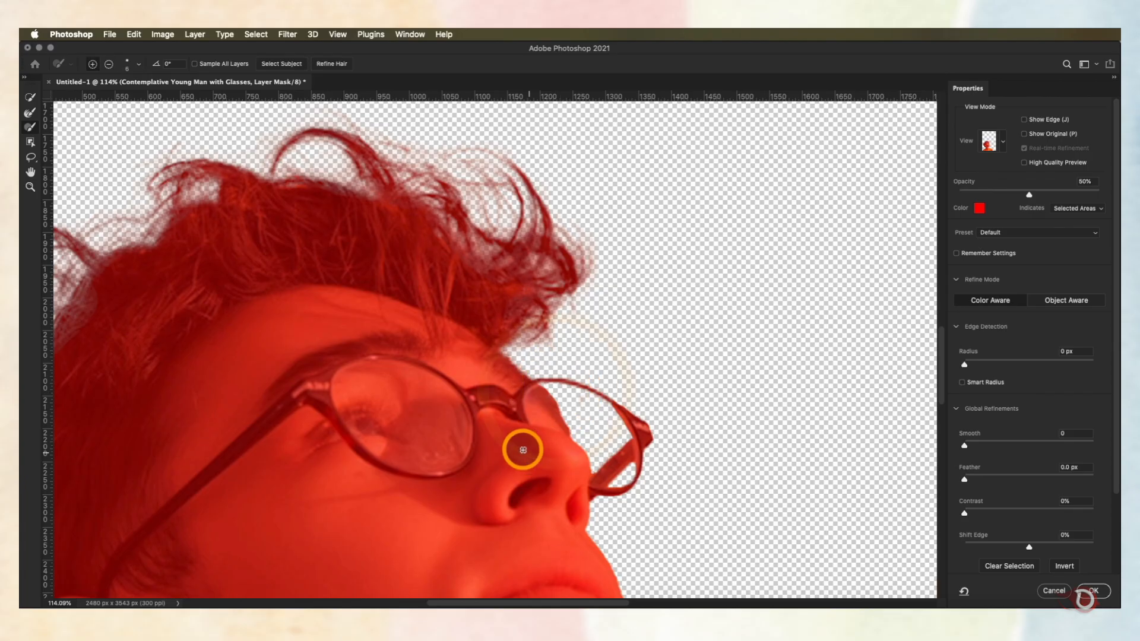
mouse_move(545, 470)
left_mouse_down()
mouse_move(492, 444)
mouse_move(399, 496)
mouse_move(486, 295)
left_mouse_up()
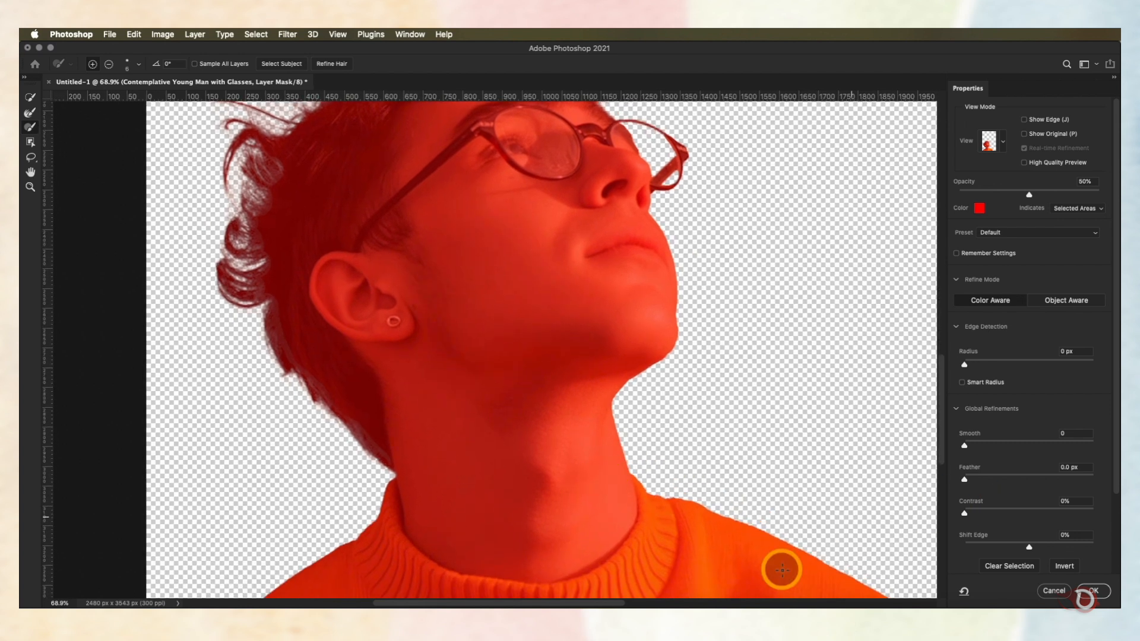
left_click(1086, 591)
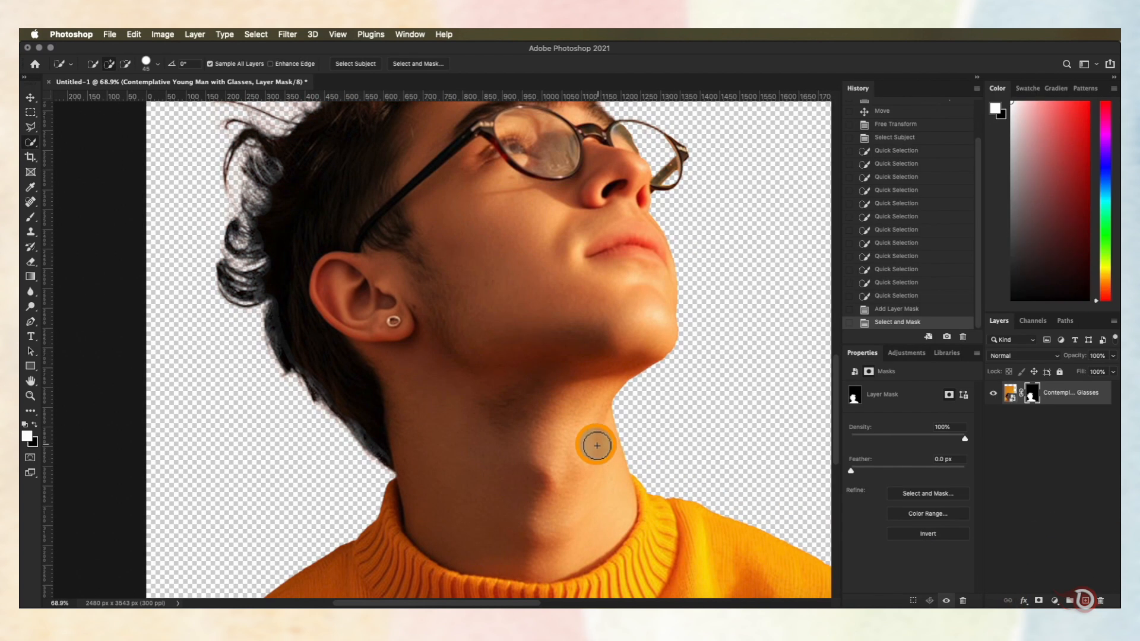
- Move and enlarge the cut-out man to about 2085 × 3500 px so he sits in the lower left of the canvas
scroll(596, 444, "down", 3)
left_click_drag(578, 318, 463, 437)
scroll(488, 424, "up", 3)
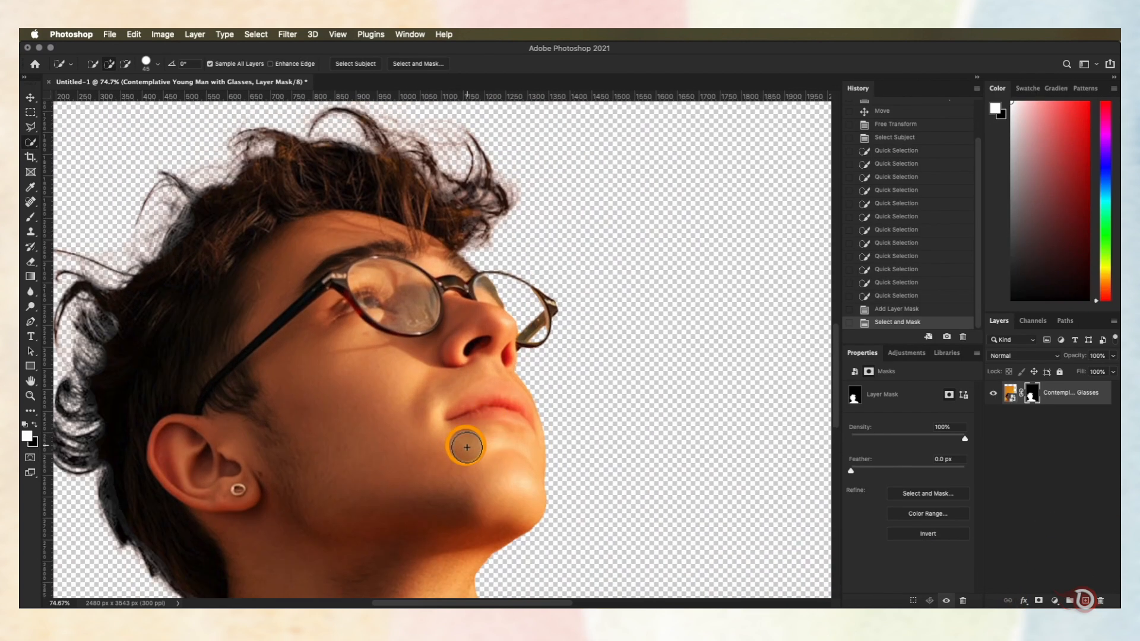
scroll(489, 424, "down", 5)
key("v")
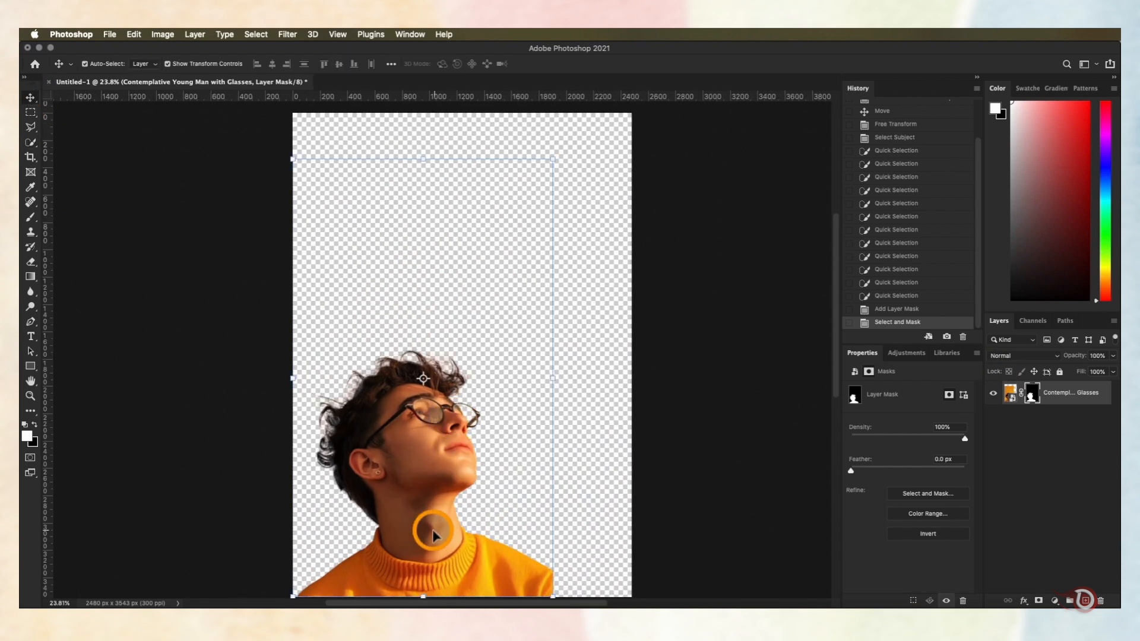
left_click_drag(433, 527, 432, 554)
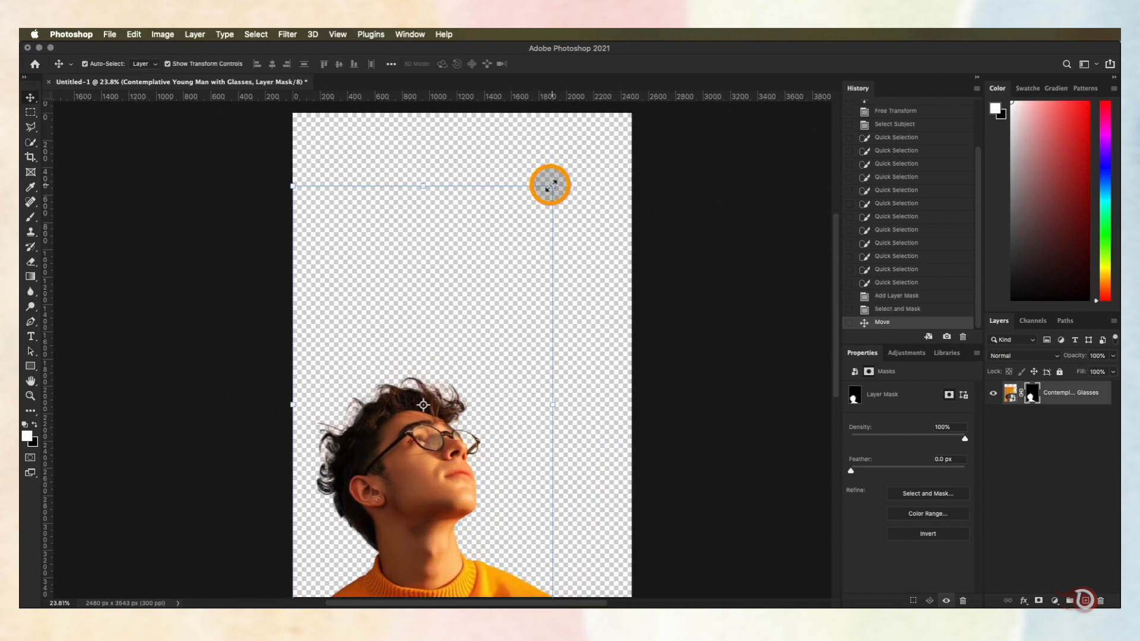
left_click_drag(550, 186, 564, 166)
mouse_move(397, 494)
left_mouse_down()
mouse_move(415, 451)
mouse_move(407, 475)
left_mouse_up()
left_click_drag(416, 516, 401, 518)
left_click(598, 64)
left_click(666, 320)
key("super+0")
- Rename the cut-out man's layer as Subject
double_click(1069, 392)
type("S")
left_click(1035, 499)
- Add a Solid Color fill layer in white
left_click(1054, 600)
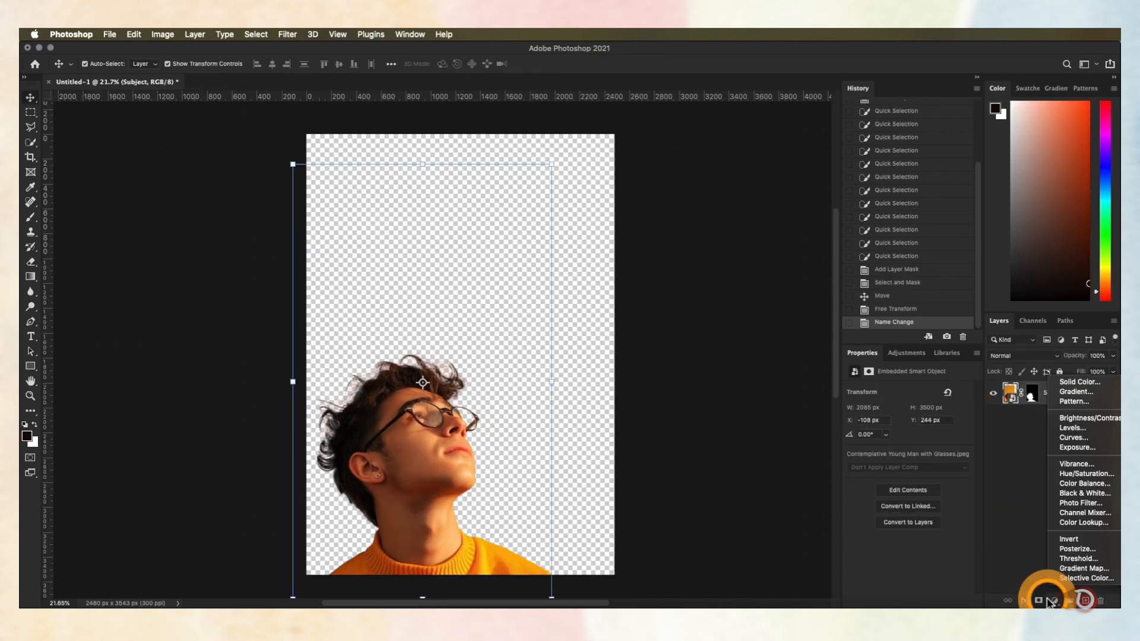
left_click(1070, 372)
left_click_drag(722, 264, 704, 224)
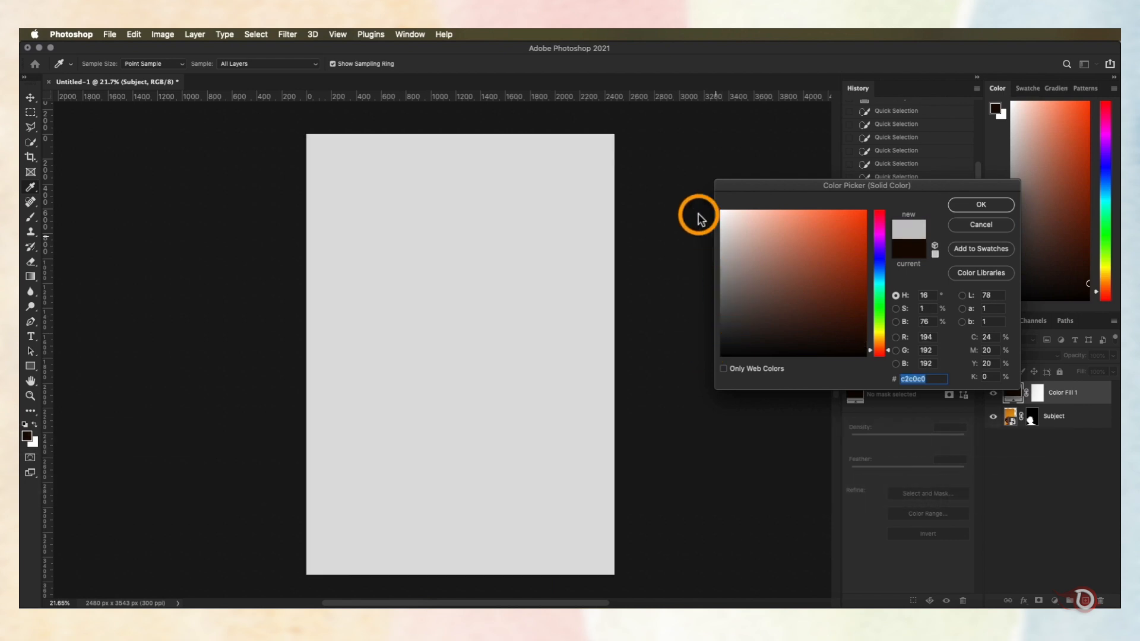
left_click(962, 208)
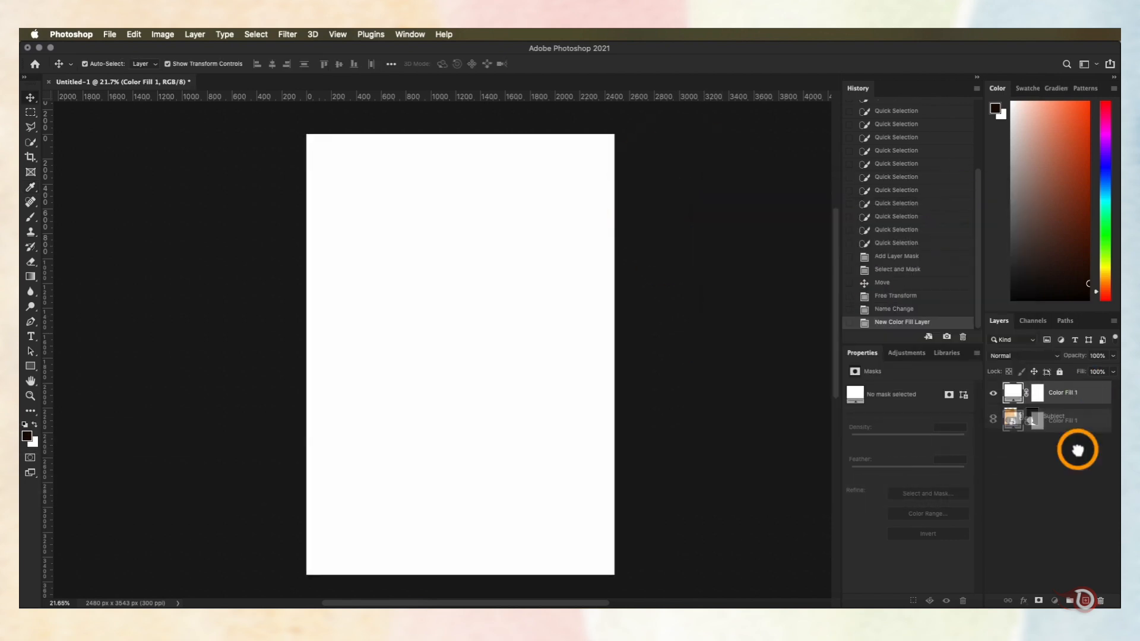
- Place the white fill layer beneath Subject and rename it as BG
left_click_drag(1081, 405, 1062, 469)
double_click(1055, 417)
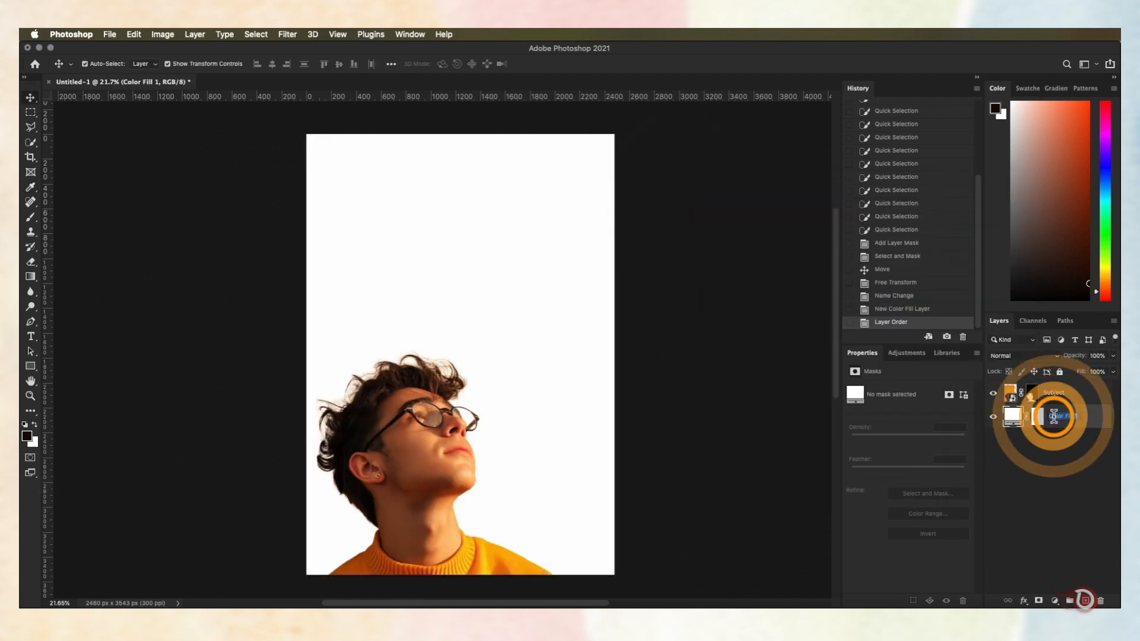
left_click(1072, 503)
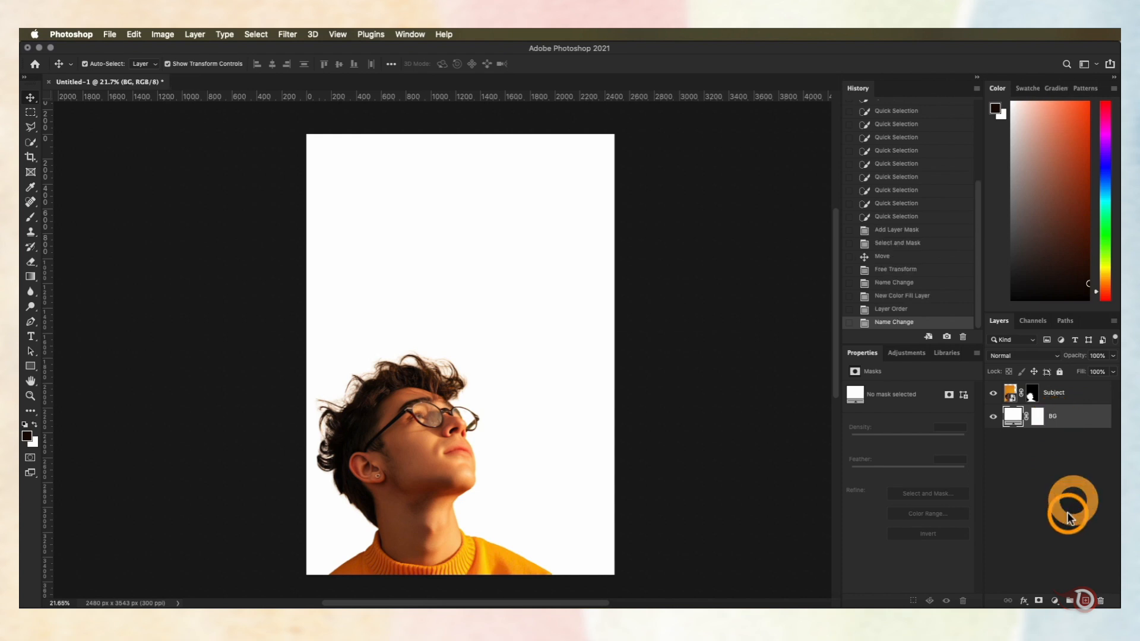
- Touch up the Subject layer's mask with the Brush tool after checking the hair edges against the white background
scroll(424, 526, "up", 5)
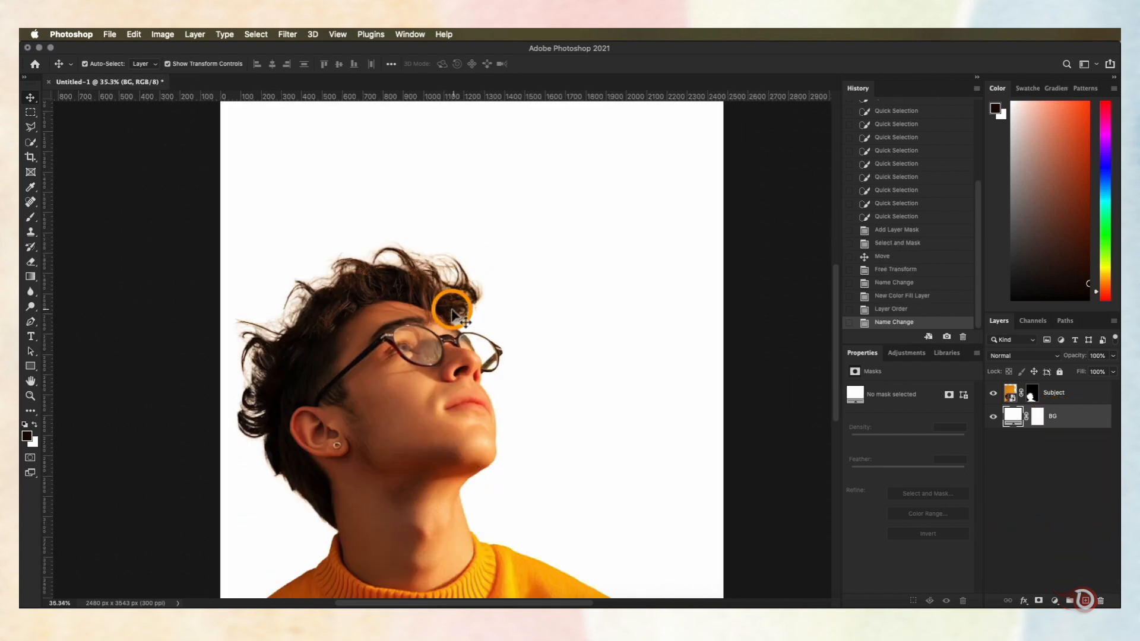
scroll(452, 312, "up", 5)
scroll(426, 458, "down", 4)
scroll(376, 471, "down", 3)
scroll(377, 471, "up", 2)
scroll(376, 470, "up", 3)
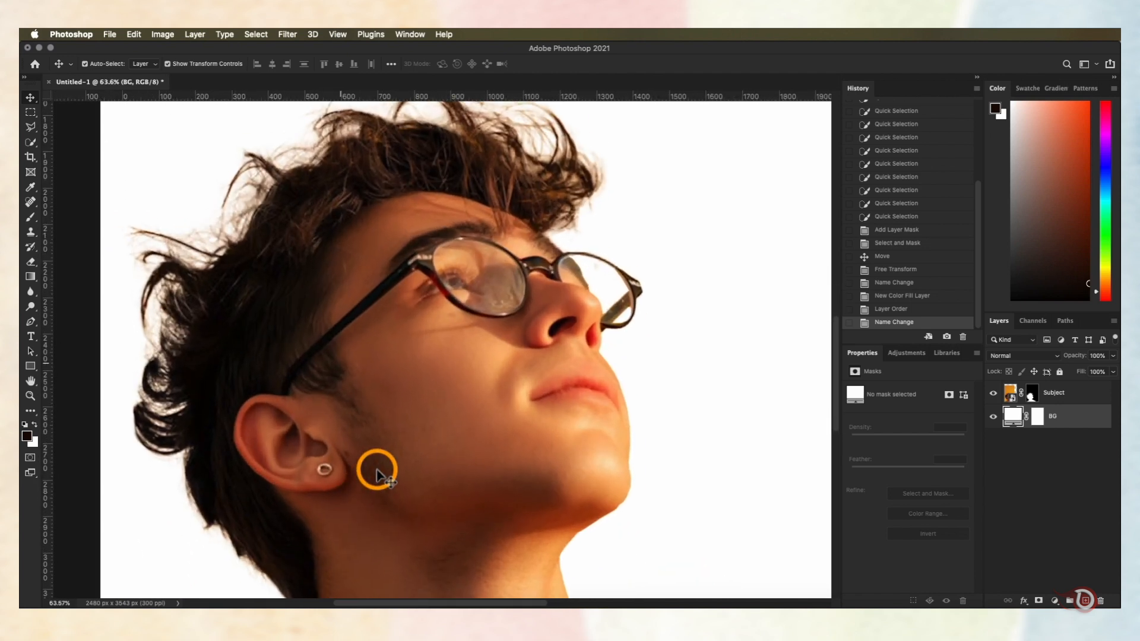
left_click(1031, 392)
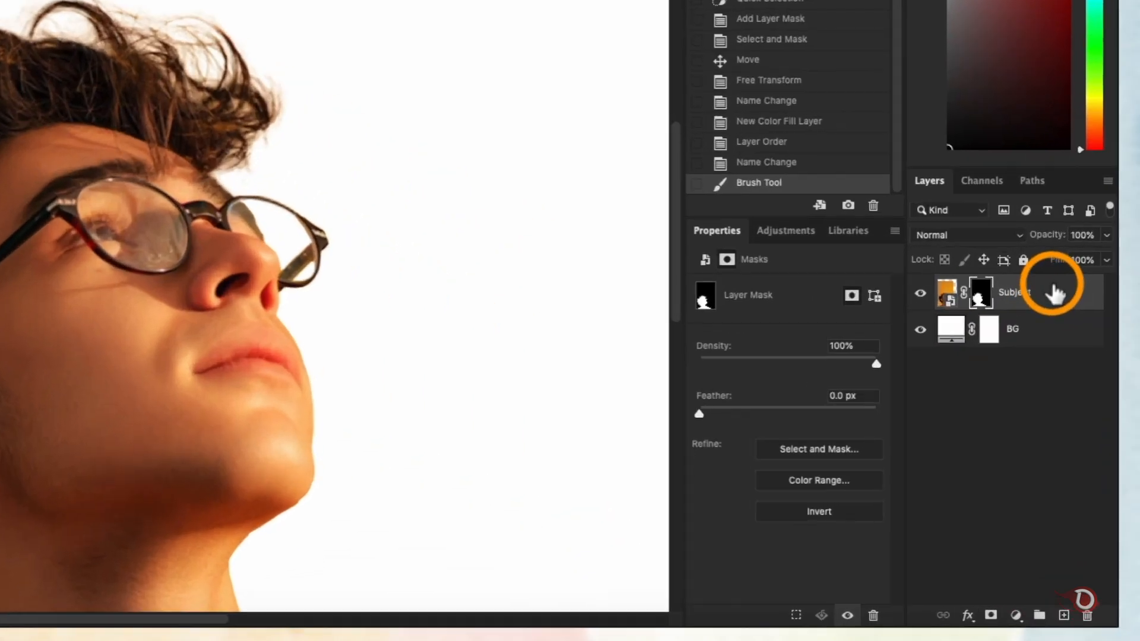
- Create a new layer above Subject and clip it to the Subject layer
left_click(1054, 292)
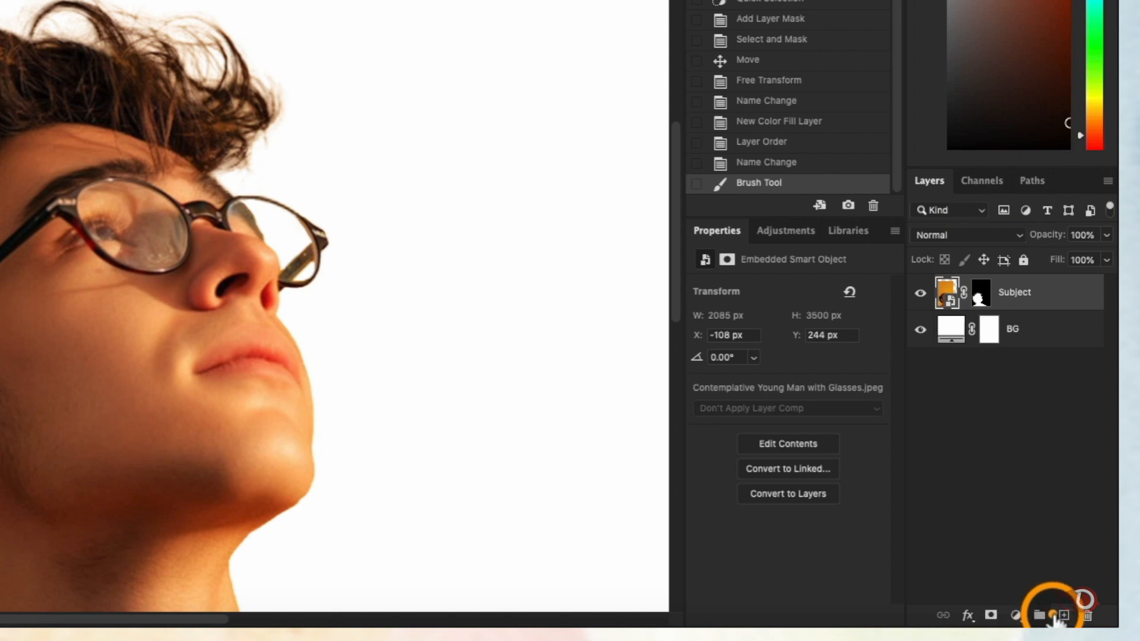
left_click(1060, 616)
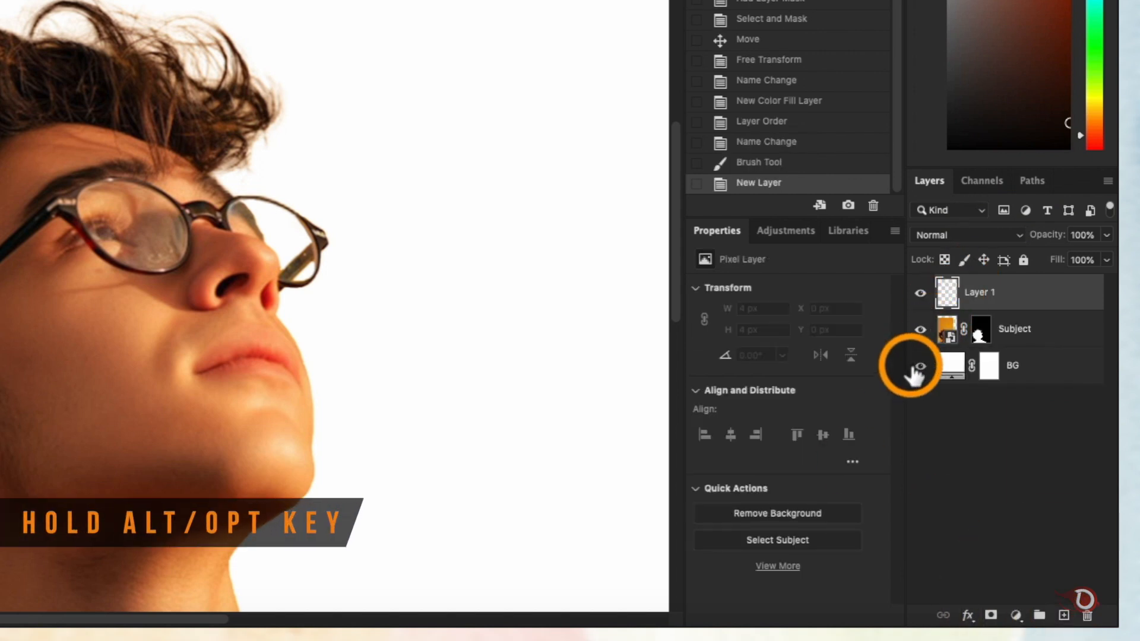
left_click(946, 308, "alt")
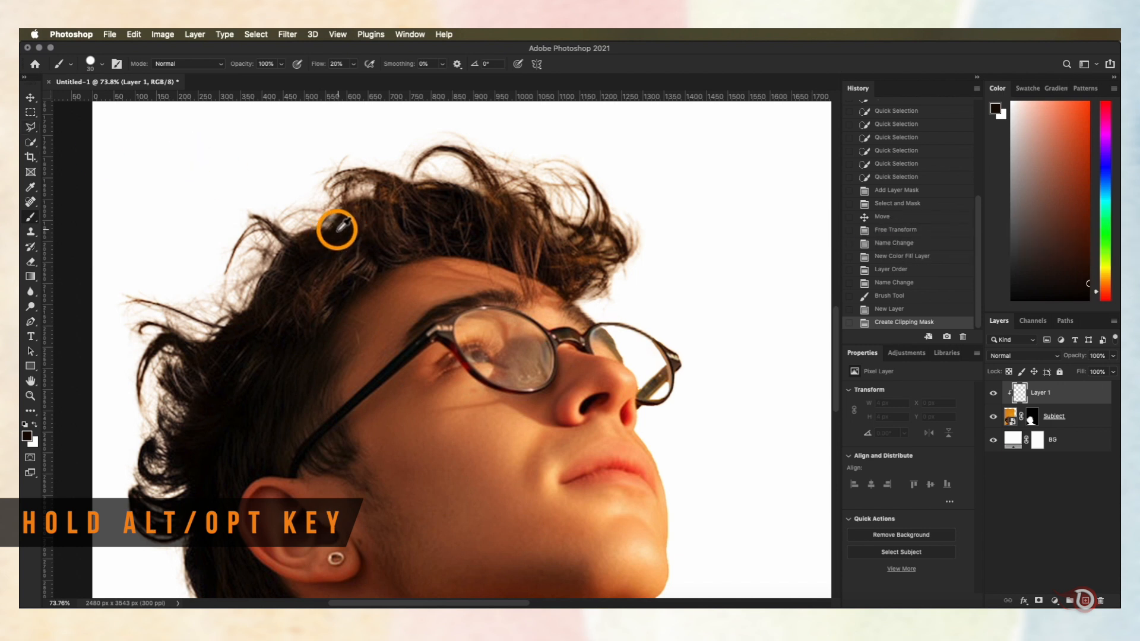
- Sample the dark brown hair colour and paint over the pale hair at the top of the head, using Overlay brush mode at 20% flow
scroll(335, 231, "up", 5)
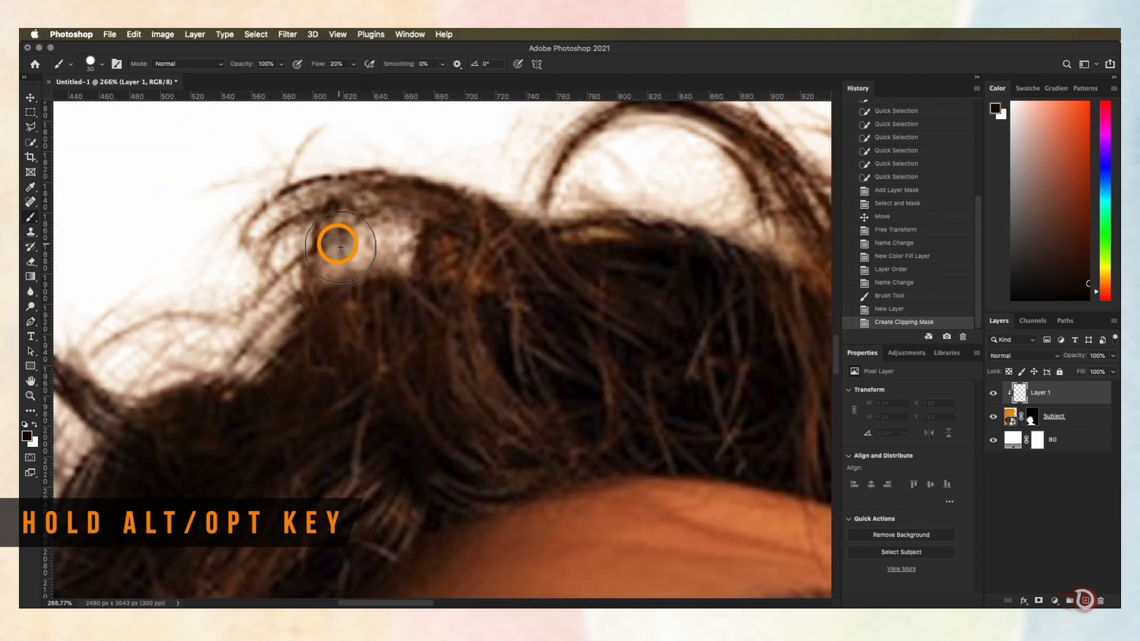
scroll(337, 244, "down", 4)
left_click(529, 294, "alt")
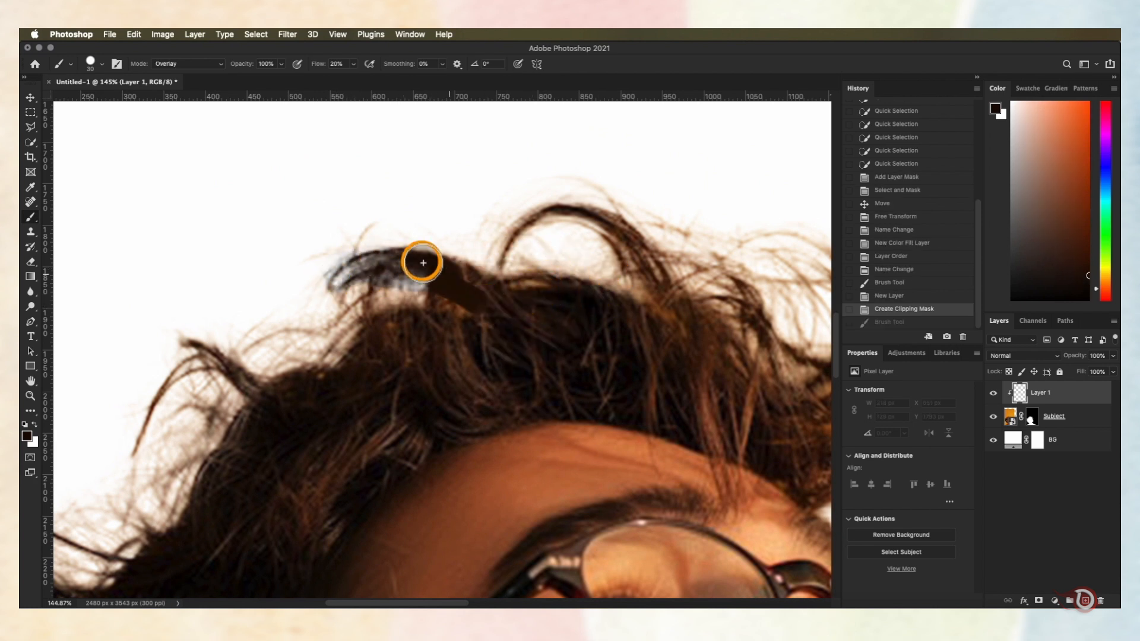
mouse_move(333, 281)
left_mouse_down()
mouse_move(354, 259)
mouse_move(397, 297)
left_mouse_up()
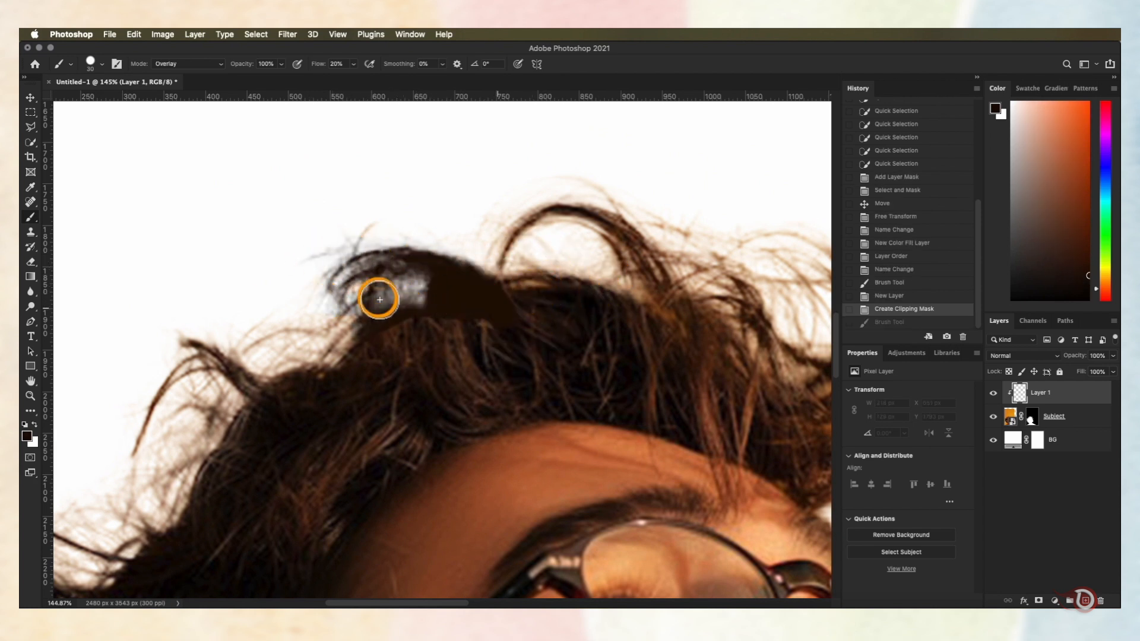
left_click_drag(442, 338, 447, 337)
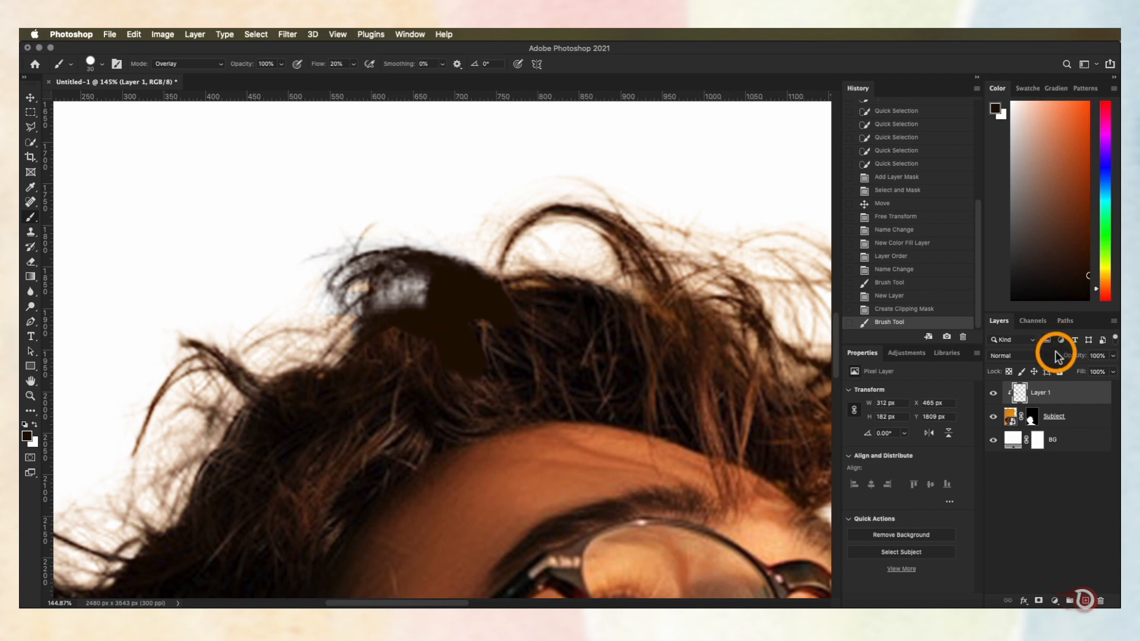
- Set the clipped layer's blend mode to Soft Light and choose the Soft Round brush
left_click(1055, 356)
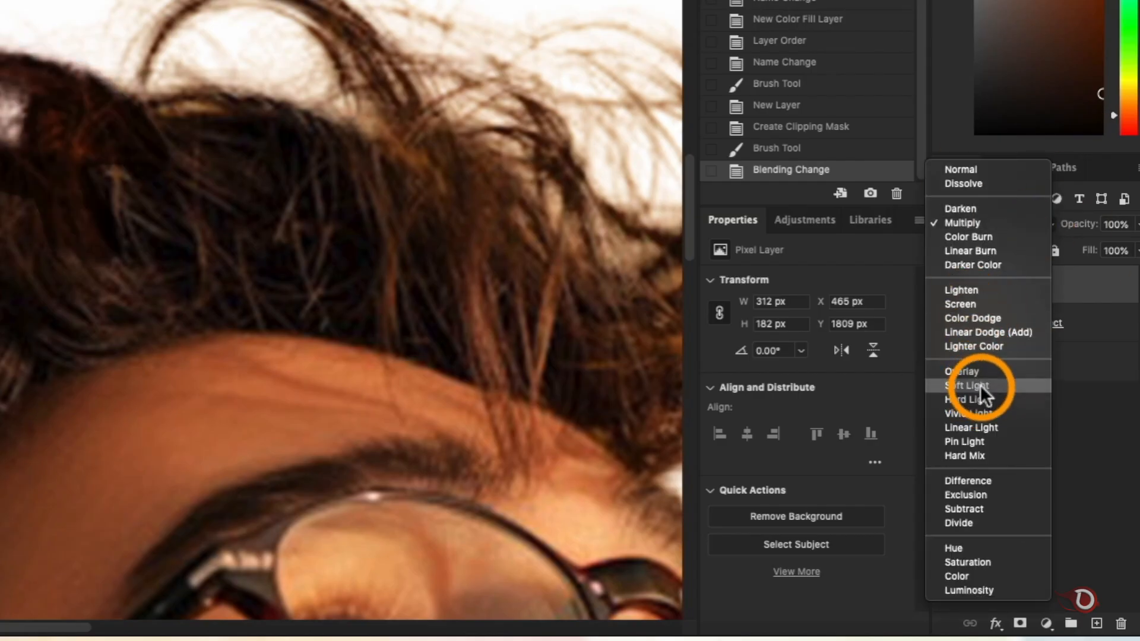
left_click(981, 384)
right_click(40, 229)
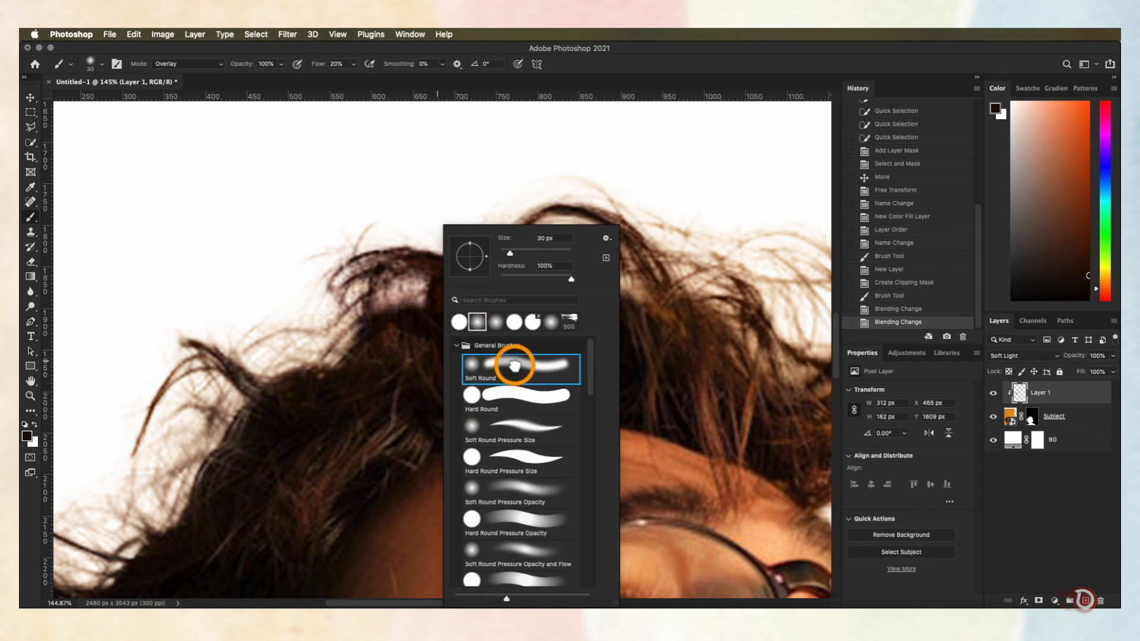
double_click(516, 371)
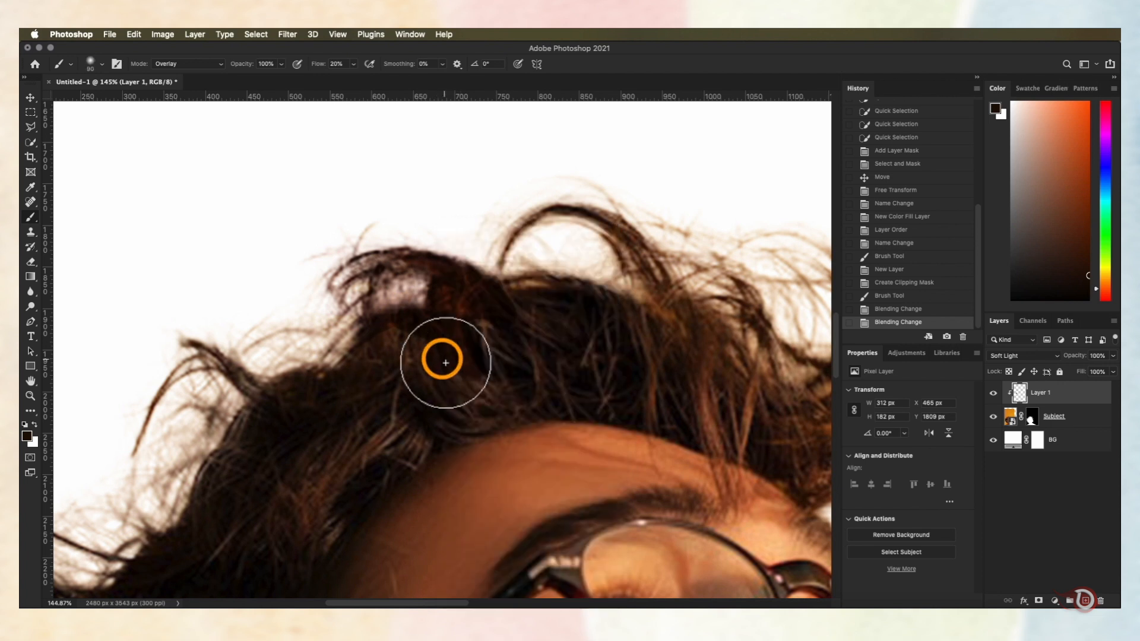
- Paint over the faded hair along the top and front of the head with a larger soft brush, switching its mode to Normal
left_click_drag(202, 397, 203, 418)
mouse_move(653, 333)
left_mouse_down()
mouse_move(717, 315)
mouse_move(819, 368)
mouse_move(671, 324)
left_mouse_up()
scroll(670, 324, "down", 2)
mouse_move(452, 273)
left_mouse_down()
mouse_move(644, 350)
mouse_move(629, 285)
left_mouse_up()
left_click(220, 65)
left_click(172, 34)
mouse_move(547, 189)
left_mouse_down()
mouse_move(463, 198)
mouse_move(368, 176)
left_mouse_up()
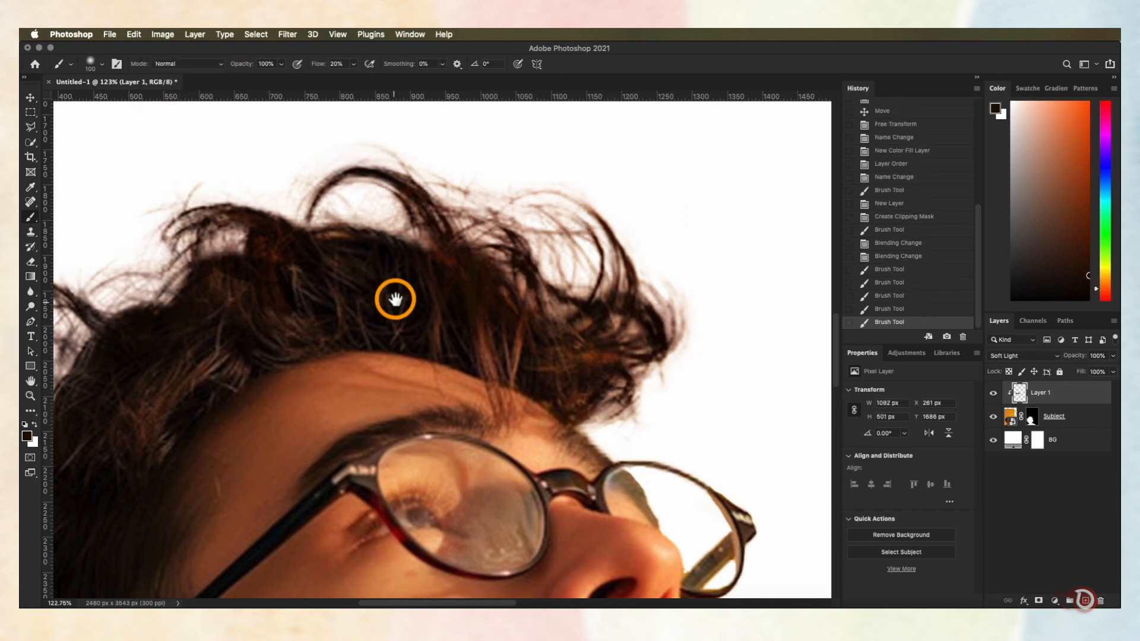
- Paint the dark hair colour over the remaining pale curls along the back of the head
scroll(395, 298, "down", 5)
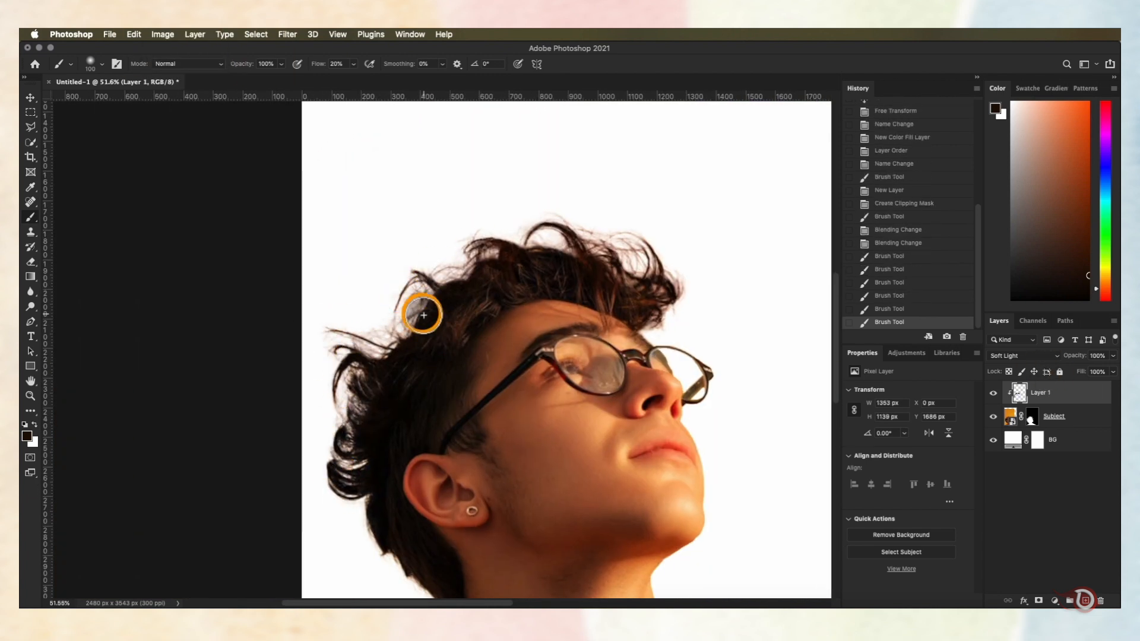
mouse_move(423, 315)
left_mouse_down()
mouse_move(410, 345)
mouse_move(355, 354)
left_mouse_up()
scroll(355, 354, "down", 3)
left_click_drag(394, 396, 389, 247)
scroll(407, 351, "down", 3)
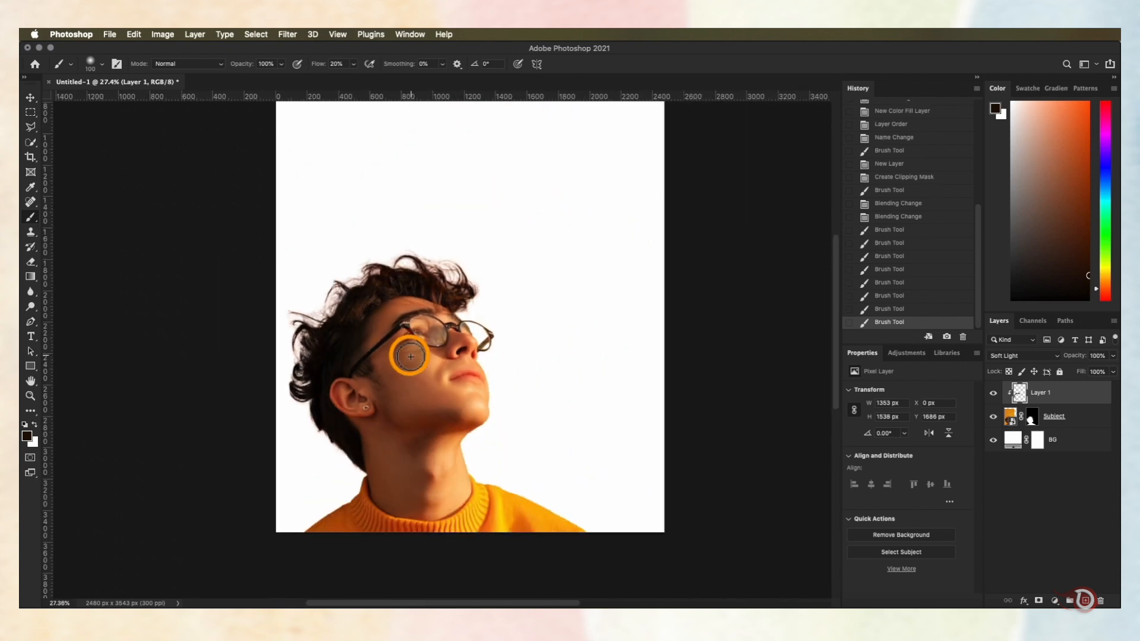
- Rename the clipped paint layer as hair and convert it together with the Subject layer into one smart object
double_click(1035, 393)
type("hair")
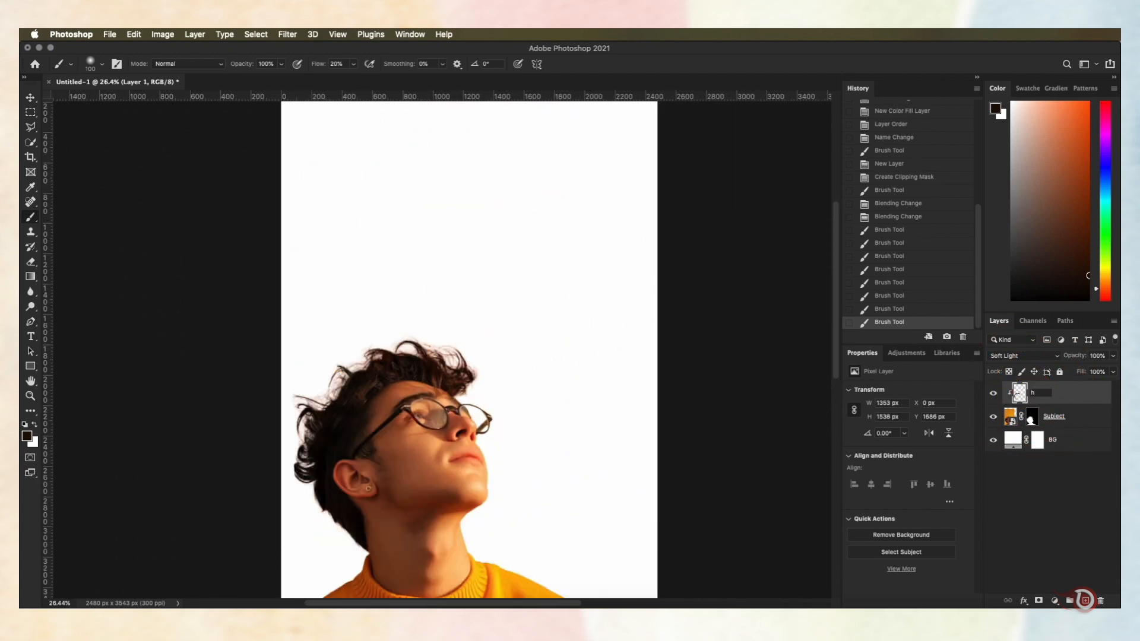
left_click(1079, 404)
left_click(1079, 415, "shift")
right_click(1078, 415)
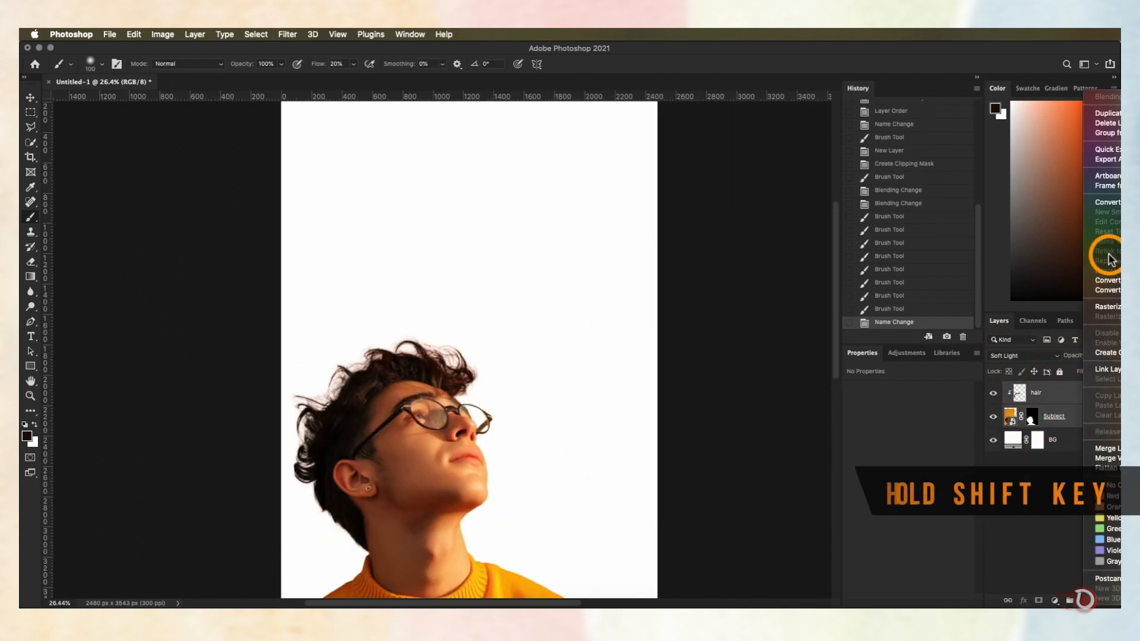
left_click(1099, 197)
- Rename the new smart object layer as Subject
double_click(1027, 394)
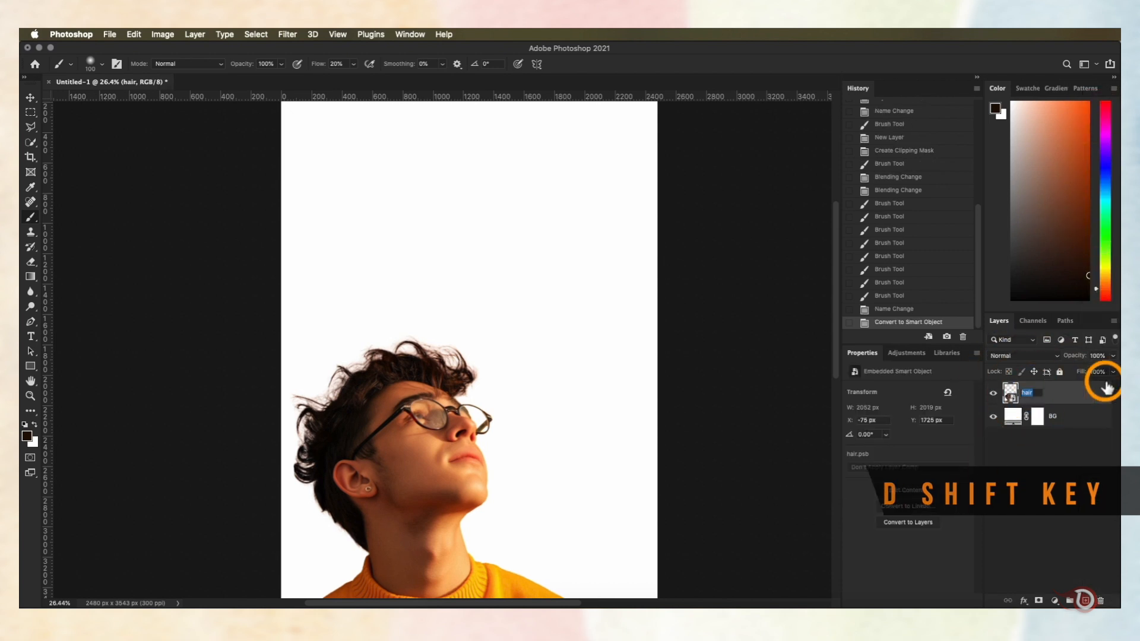
type("Susb")
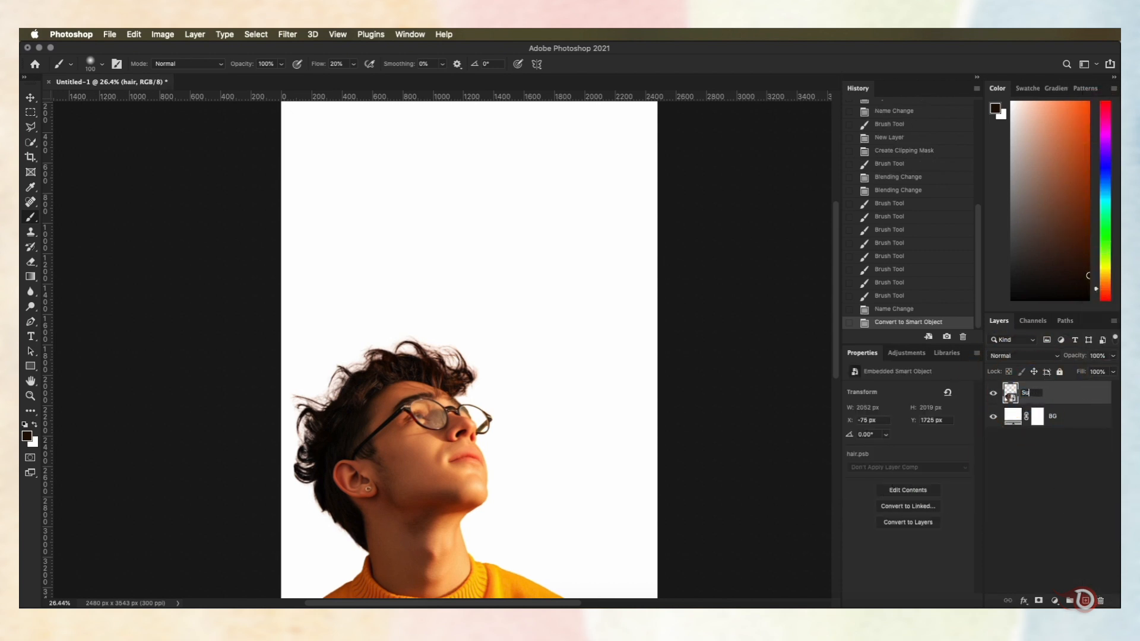
left_click(1080, 469)
- Place the striped image pexels-magda-ehlers-pexels-1279813 above the Subject layer and stretch it vertically to fill the whole canvas
scroll(517, 491, "down", 2)
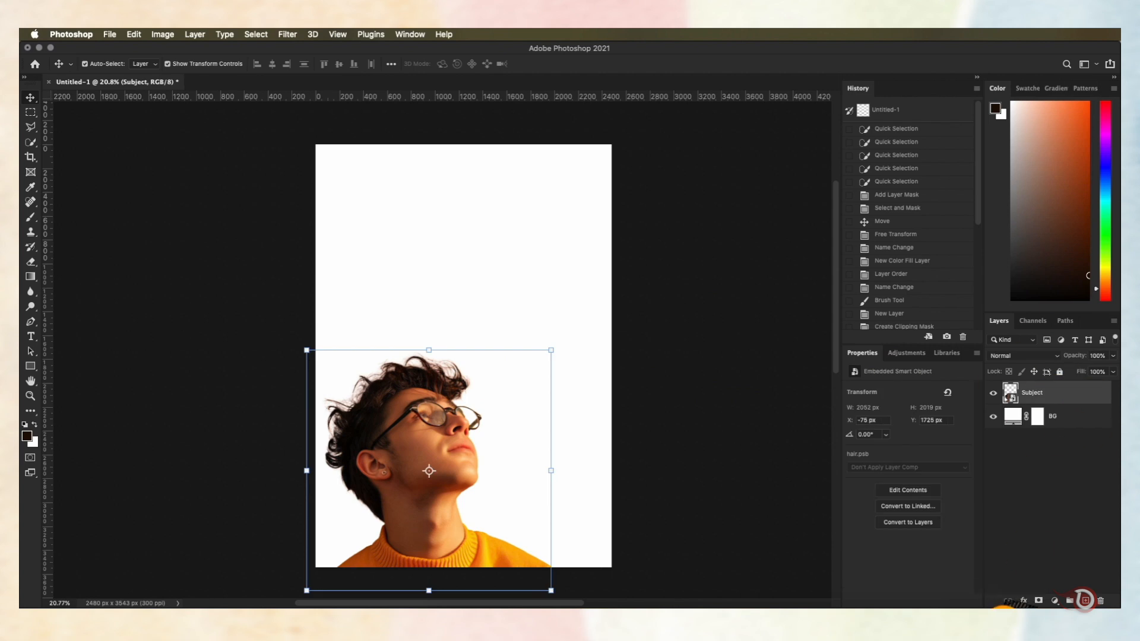
left_click(1018, 581)
left_click_drag(1018, 543, 471, 375)
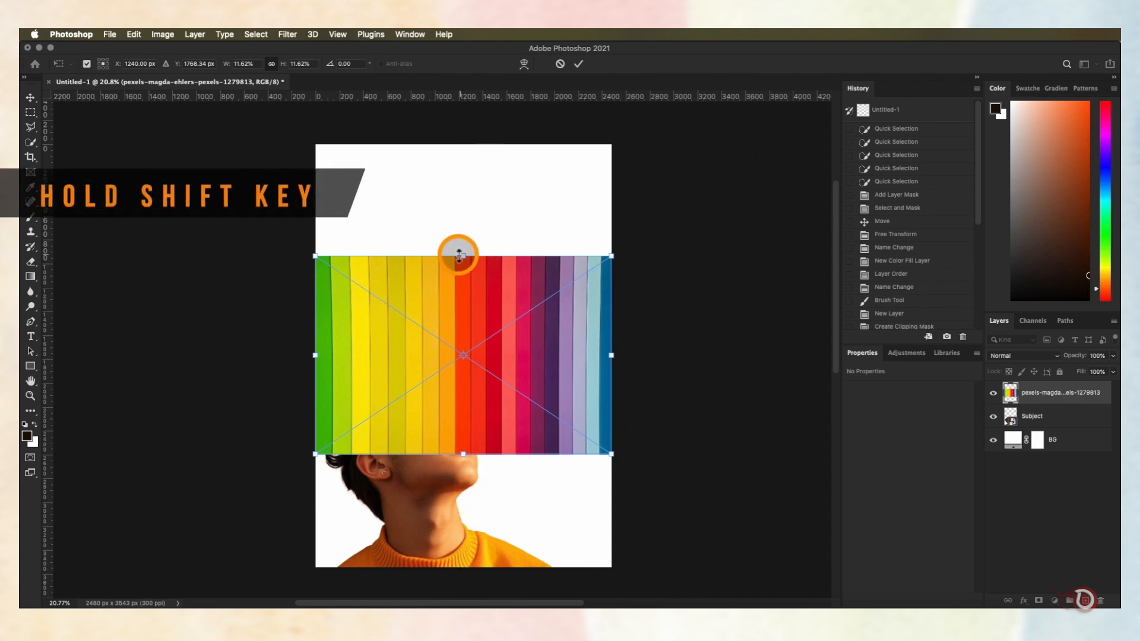
left_click_drag(463, 256, 464, 144)
left_click_drag(463, 454, 463, 567)
left_click(577, 64)
scroll(461, 352, "down", 2)
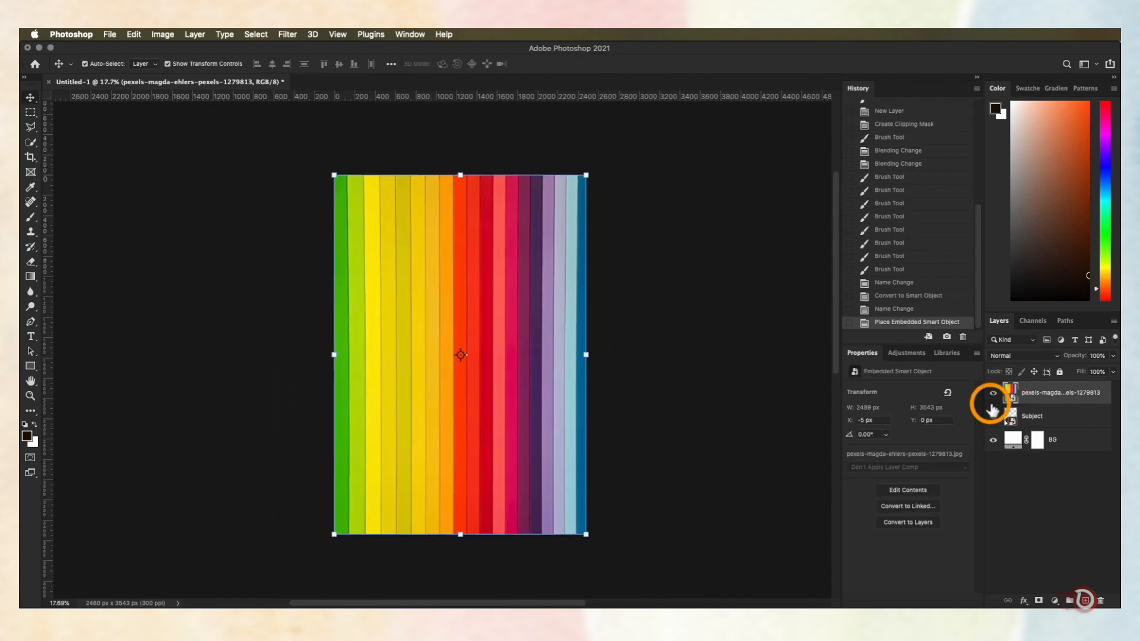
- Start the Liquify filter on the striped image and show the Subject layer as an in-front backdrop at 50 opacity
scroll(636, 386, "up", 3)
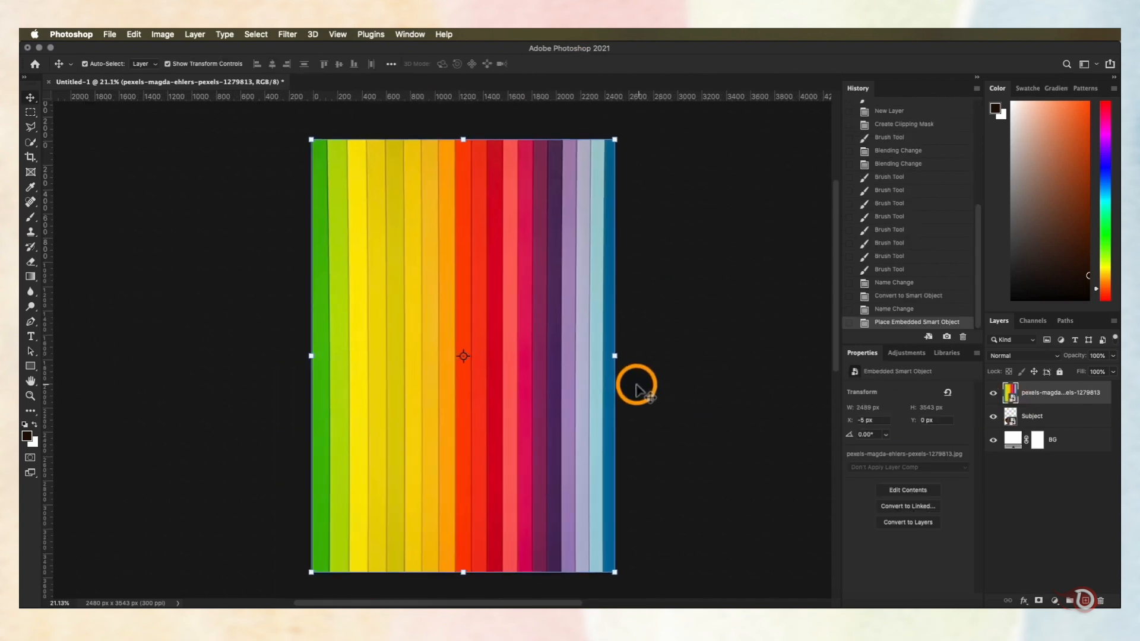
left_click_drag(539, 354, 498, 346)
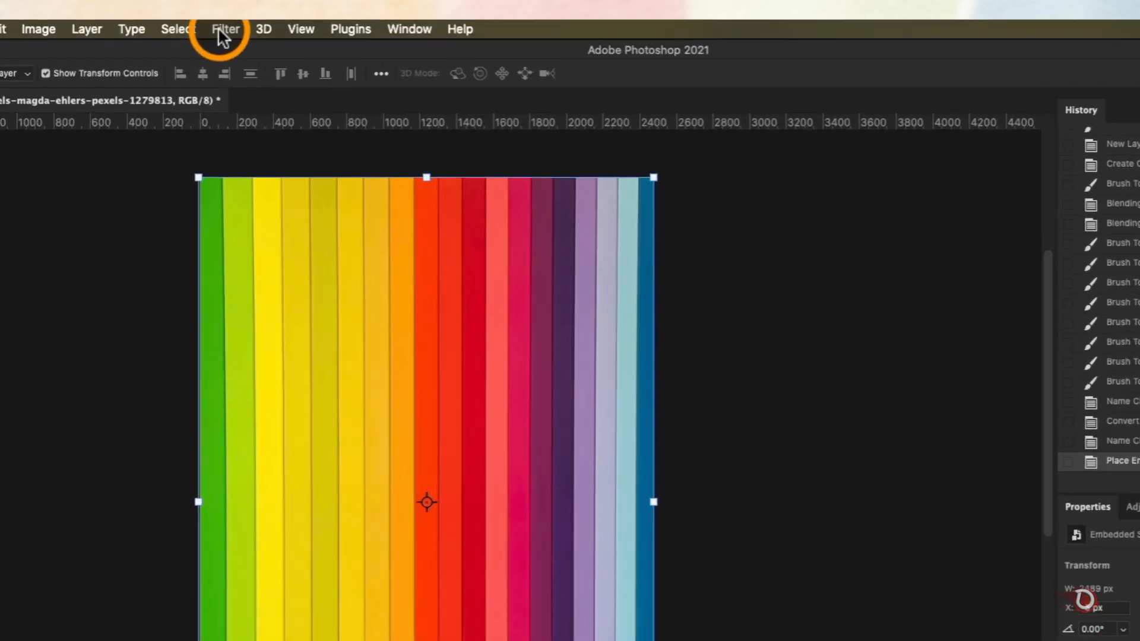
left_click(287, 34)
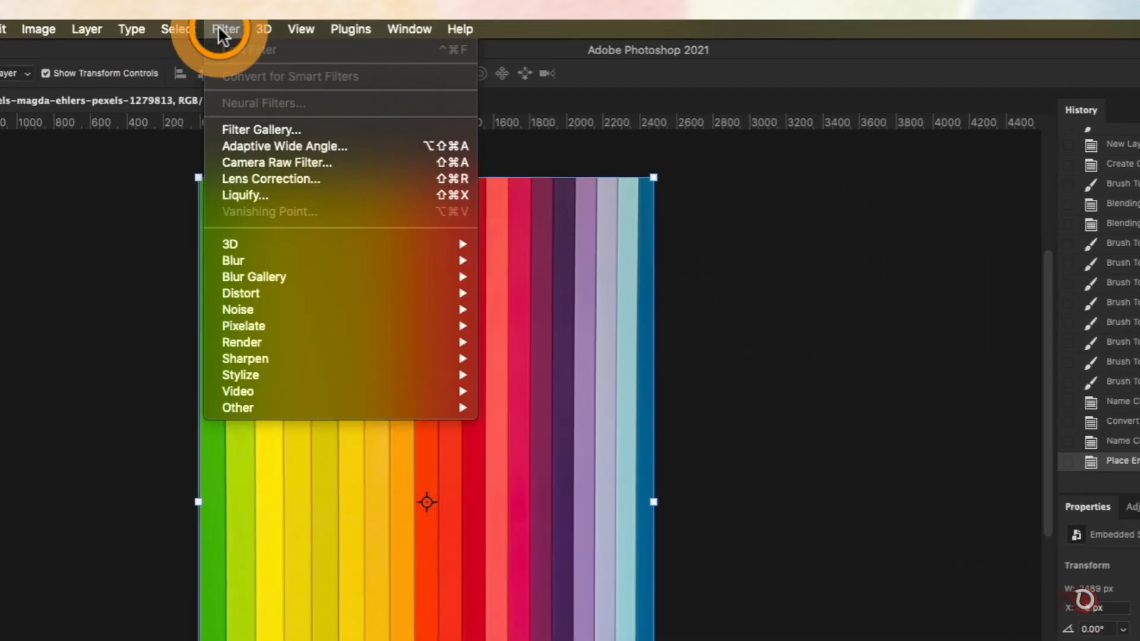
left_click(276, 195)
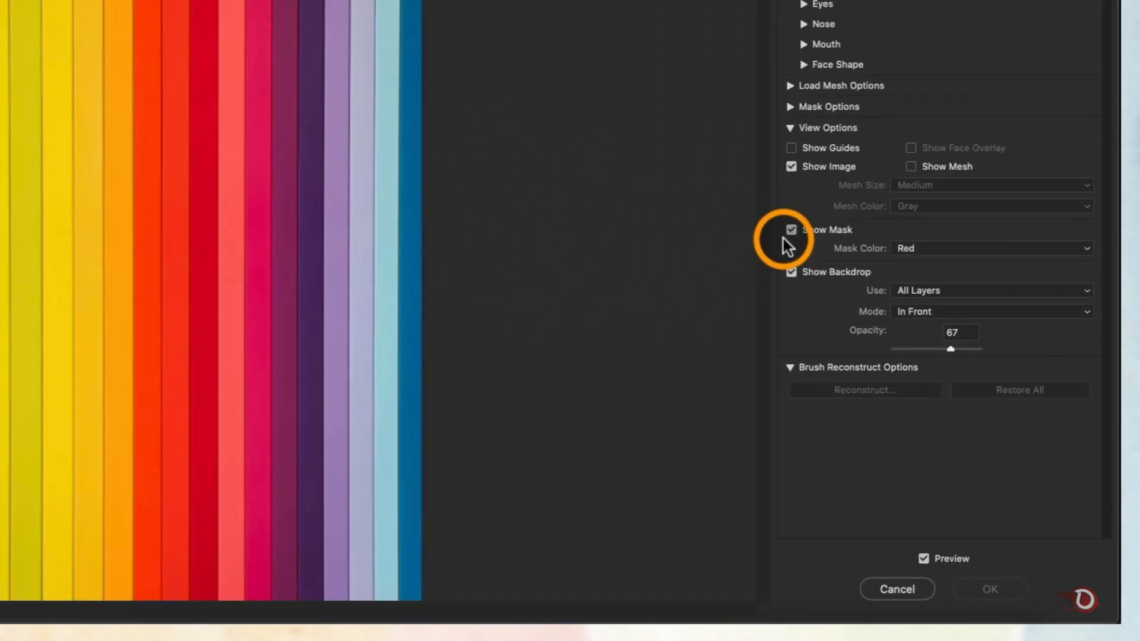
left_click(789, 272)
left_click(791, 271)
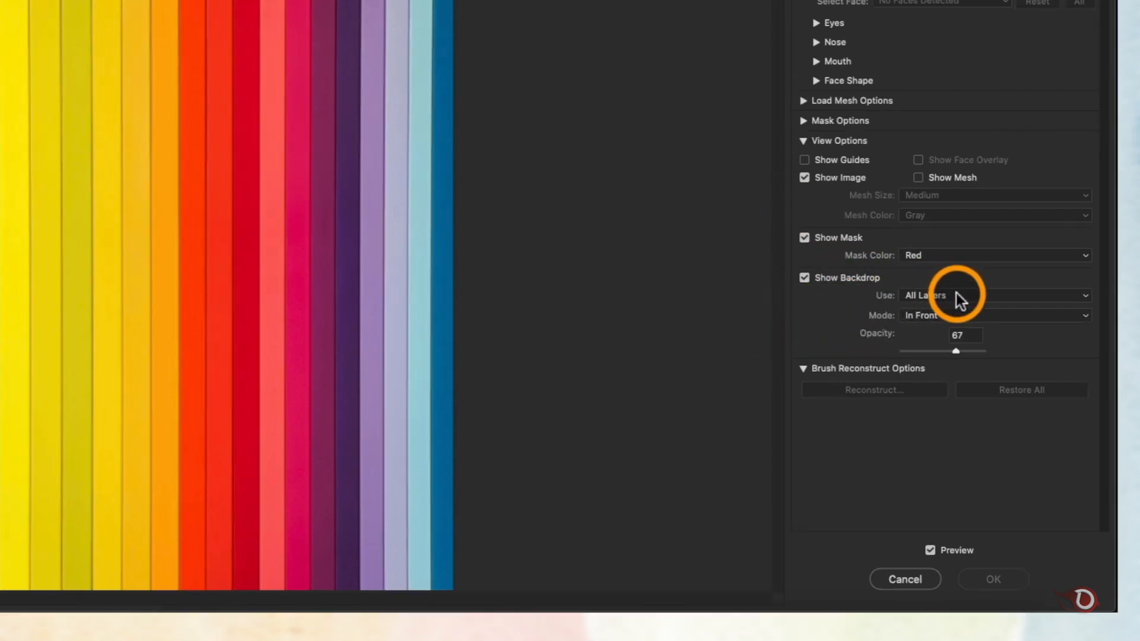
left_click(966, 294)
left_click(924, 319)
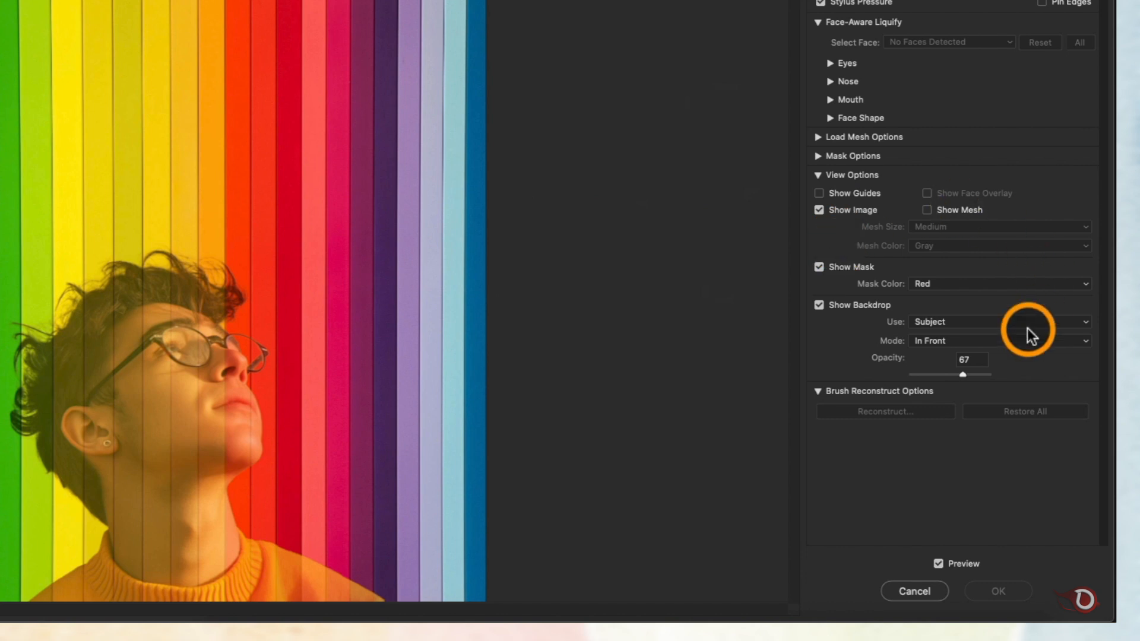
mouse_move(963, 376)
left_mouse_down()
mouse_move(945, 380)
mouse_move(958, 378)
left_mouse_up()
left_click_drag(999, 424, 992, 422)
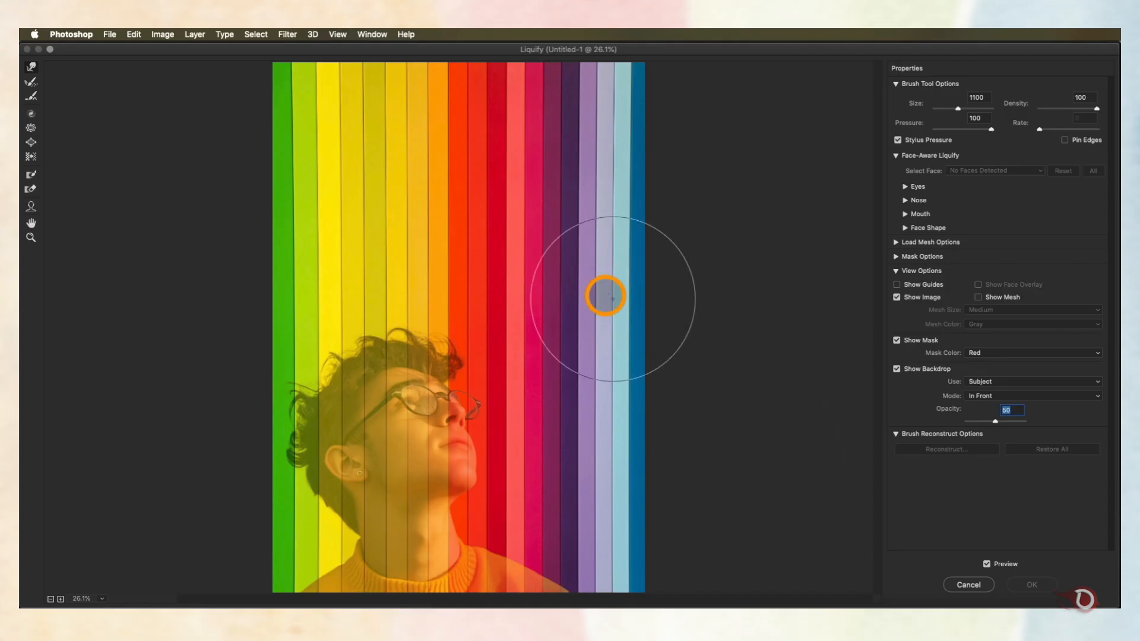
- Push the stripes inward from both sides with an 1100 Forward Warp brush, narrowing them into a column running over the face
mouse_move(657, 308)
left_mouse_down()
mouse_move(530, 299)
mouse_move(546, 349)
mouse_move(589, 343)
mouse_move(528, 347)
mouse_move(581, 317)
mouse_move(587, 289)
mouse_move(568, 270)
mouse_move(619, 221)
mouse_move(557, 180)
mouse_move(641, 210)
mouse_move(619, 182)
mouse_move(559, 201)
mouse_move(509, 181)
mouse_move(621, 161)
mouse_move(626, 136)
mouse_move(567, 124)
left_mouse_up()
mouse_move(316, 240)
left_mouse_down()
mouse_move(364, 265)
mouse_move(329, 325)
mouse_move(337, 275)
mouse_move(387, 245)
mouse_move(325, 291)
mouse_move(374, 292)
mouse_move(307, 347)
mouse_move(322, 358)
mouse_move(327, 349)
mouse_move(325, 359)
mouse_move(385, 332)
mouse_move(292, 251)
mouse_move(333, 211)
mouse_move(297, 222)
mouse_move(356, 173)
mouse_move(414, 152)
mouse_move(296, 176)
mouse_move(378, 163)
mouse_move(407, 143)
mouse_move(320, 141)
mouse_move(449, 111)
mouse_move(477, 71)
mouse_move(475, 95)
mouse_move(493, 116)
mouse_move(465, 96)
mouse_move(484, 119)
mouse_move(514, 117)
mouse_move(497, 105)
mouse_move(519, 186)
mouse_move(479, 205)
mouse_move(551, 290)
mouse_move(563, 371)
mouse_move(630, 414)
mouse_move(633, 404)
mouse_move(599, 435)
mouse_move(525, 431)
mouse_move(522, 393)
mouse_move(527, 402)
mouse_move(551, 368)
mouse_move(526, 436)
mouse_move(561, 426)
mouse_move(479, 412)
mouse_move(563, 352)
mouse_move(514, 383)
left_mouse_up()
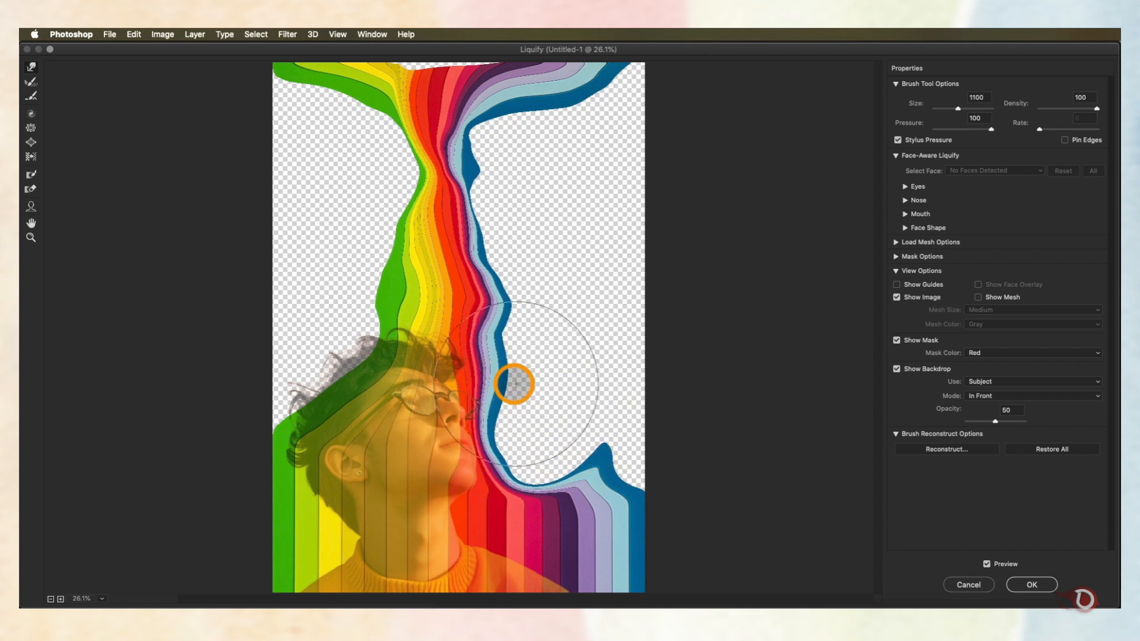
mouse_move(292, 442)
left_mouse_down()
mouse_move(329, 437)
mouse_move(382, 475)
mouse_move(386, 460)
mouse_move(408, 485)
mouse_move(368, 461)
mouse_move(400, 447)
mouse_move(390, 488)
mouse_move(286, 467)
mouse_move(403, 472)
mouse_move(273, 465)
mouse_move(316, 488)
mouse_move(330, 477)
mouse_move(311, 517)
mouse_move(338, 517)
mouse_move(276, 545)
mouse_move(312, 557)
mouse_move(322, 582)
mouse_move(296, 558)
mouse_move(325, 544)
left_mouse_up()
mouse_move(625, 423)
left_mouse_down()
mouse_move(600, 480)
mouse_move(489, 507)
left_mouse_up()
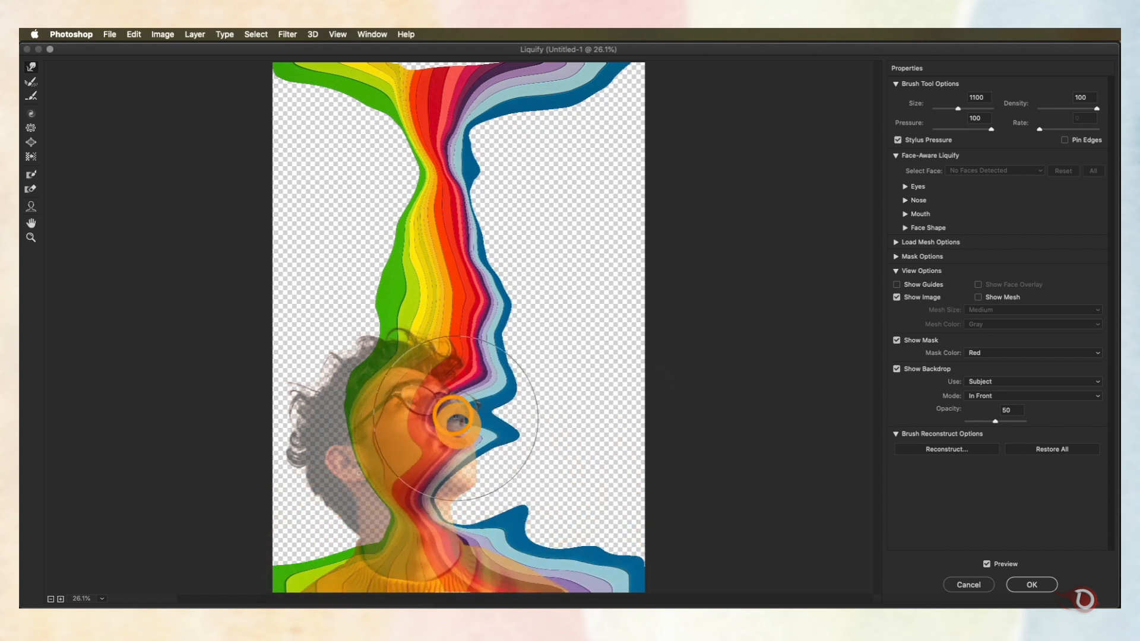
left_click_drag(455, 418, 343, 396)
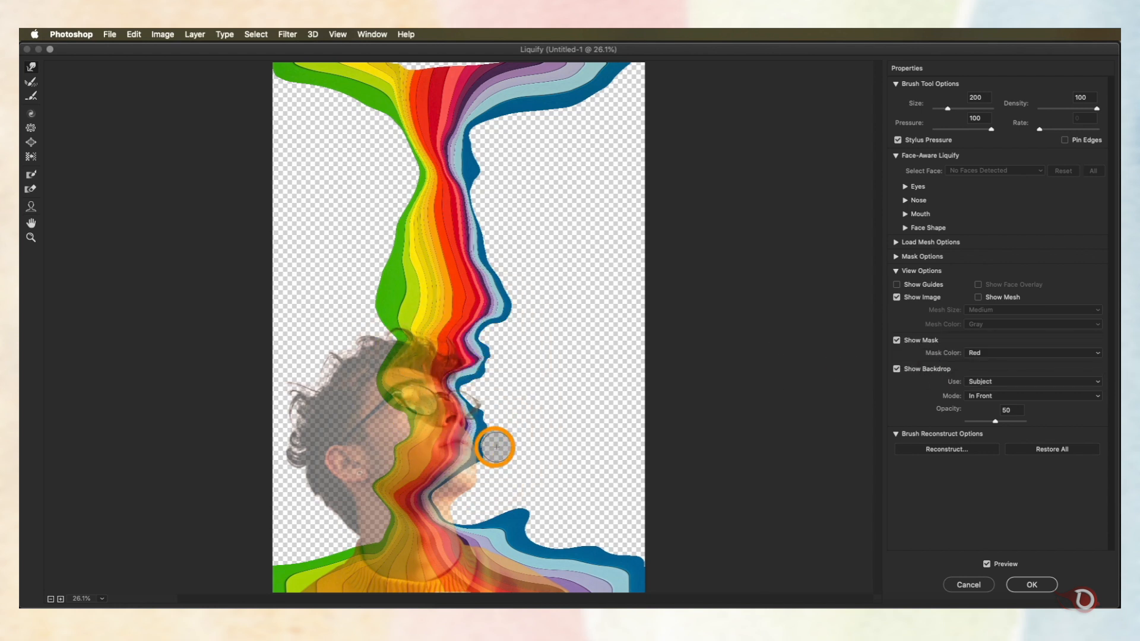
- Warp the lower stripes with a 400 brush so their edges follow the sweater's shoulders and the neck
key("bracketright")
key("bracketright")
key("bracketright")
mouse_move(544, 531)
left_mouse_down()
mouse_move(595, 571)
mouse_move(535, 569)
left_mouse_up()
left_click_drag(333, 555, 350, 579)
mouse_move(451, 543)
left_mouse_down()
mouse_move(475, 553)
mouse_move(439, 568)
left_mouse_up()
left_click_drag(386, 532, 365, 534)
left_click_drag(445, 535, 466, 529)
left_click_drag(386, 561, 401, 564)
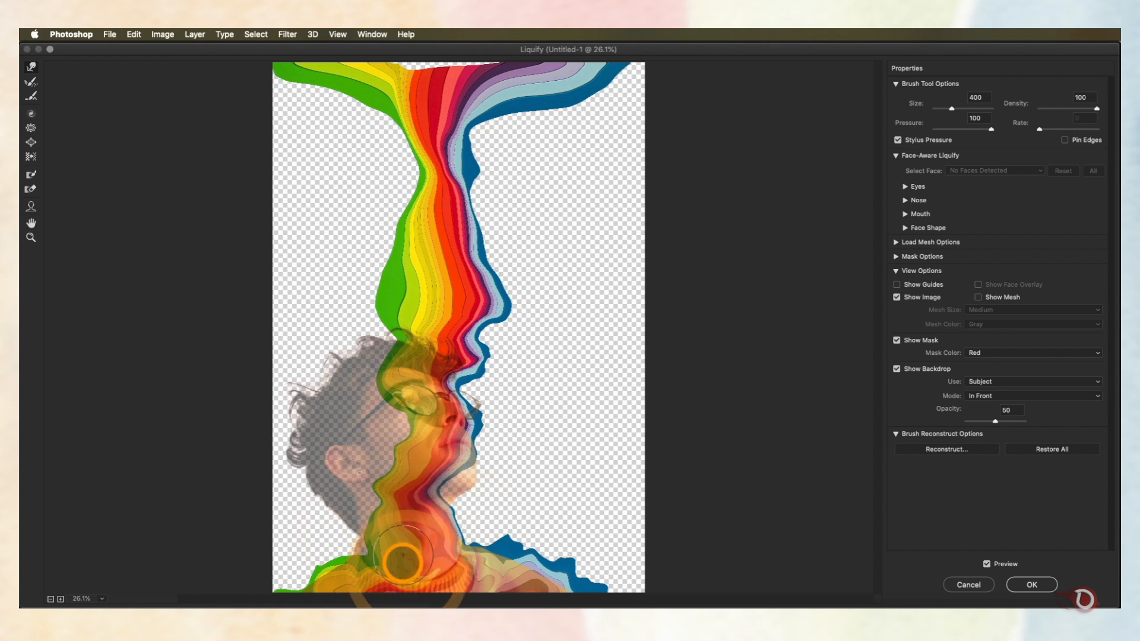
- Push the stripes along the jaw toward the ear and refine their edge around the nose and forehead
left_click_drag(385, 490, 363, 471)
left_click_drag(449, 485, 449, 462)
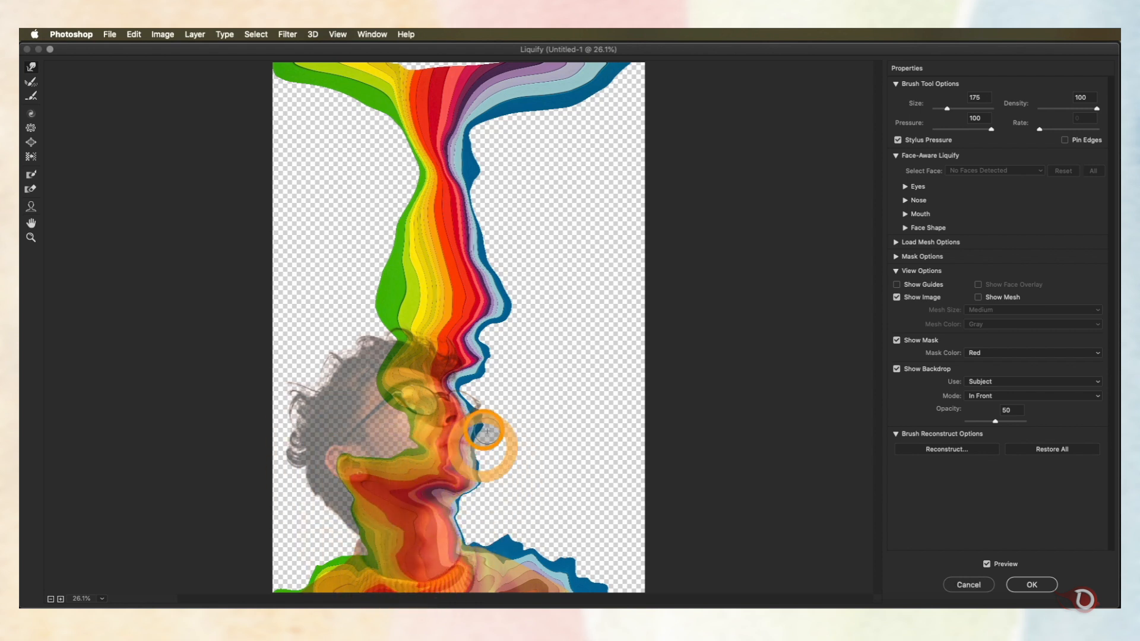
key("bracketright")
key("bracketright")
left_click_drag(457, 406, 486, 347)
left_click_drag(508, 326, 478, 338)
- Refine the warped stripes over the neck and along both shoulders with a 300 brush
mouse_move(401, 466)
left_mouse_down()
mouse_move(391, 495)
mouse_move(392, 552)
left_mouse_up()
mouse_move(280, 593)
left_mouse_down()
mouse_move(295, 569)
mouse_move(318, 572)
left_mouse_up()
left_click_drag(579, 566, 558, 585)
left_click_drag(524, 528, 509, 549)
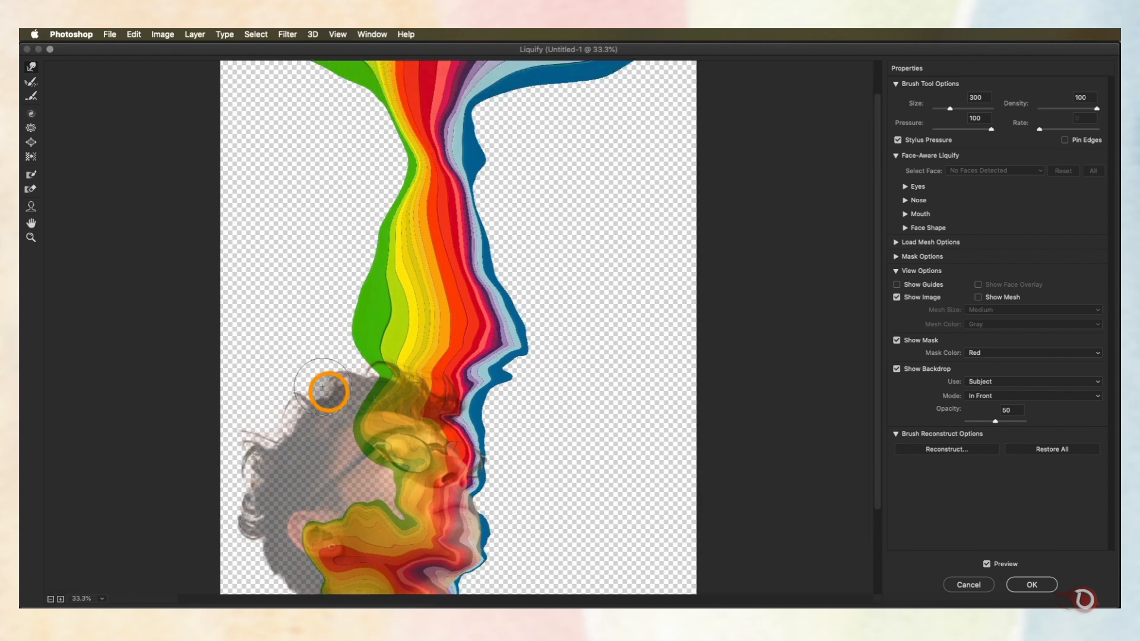
- Pull the stripe column above the head outward on both sides and reshape its edges at the forehead and hairline
left_click_drag(545, 300, 504, 313)
left_click_drag(586, 297, 565, 244)
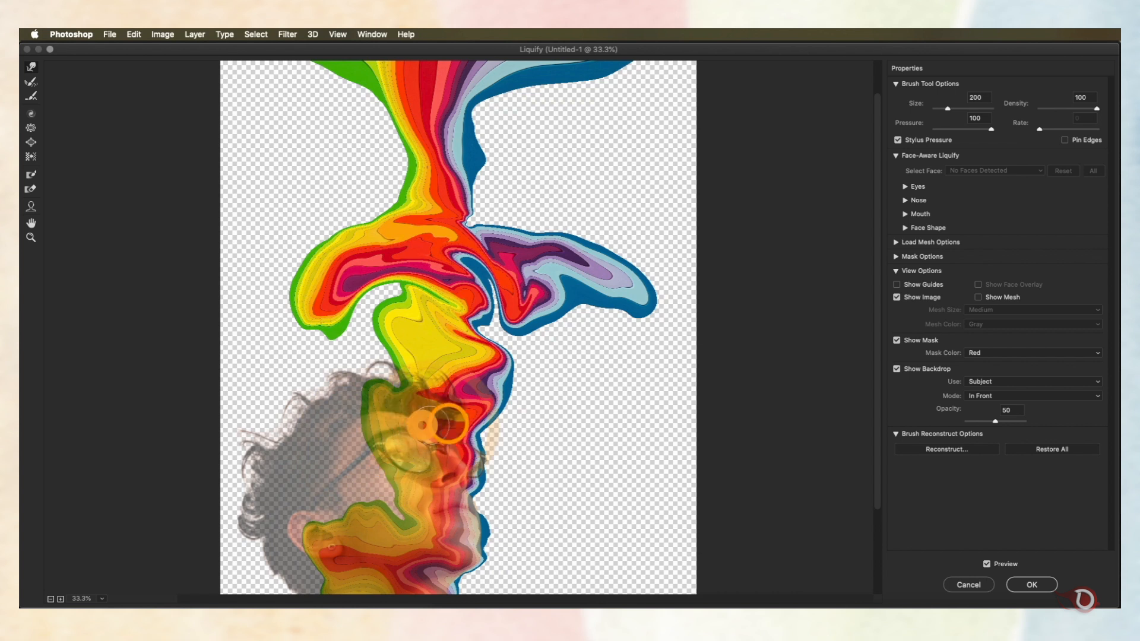
mouse_move(451, 427)
left_mouse_down()
mouse_move(462, 448)
mouse_move(440, 461)
mouse_move(463, 415)
left_mouse_up()
mouse_move(356, 392)
left_mouse_down()
mouse_move(367, 351)
mouse_move(392, 377)
left_mouse_up()
- Warp the stripes above the head into broad swirls reaching the upper canvas edges, using a 500 brush
key("bracketright")
key("bracketright")
key("bracketright")
key("bracketright")
key("bracketright")
key("bracketright")
left_click_drag(425, 208, 448, 164)
mouse_move(585, 186)
left_mouse_down()
mouse_move(489, 212)
mouse_move(594, 219)
mouse_move(369, 259)
mouse_move(579, 127)
left_mouse_up()
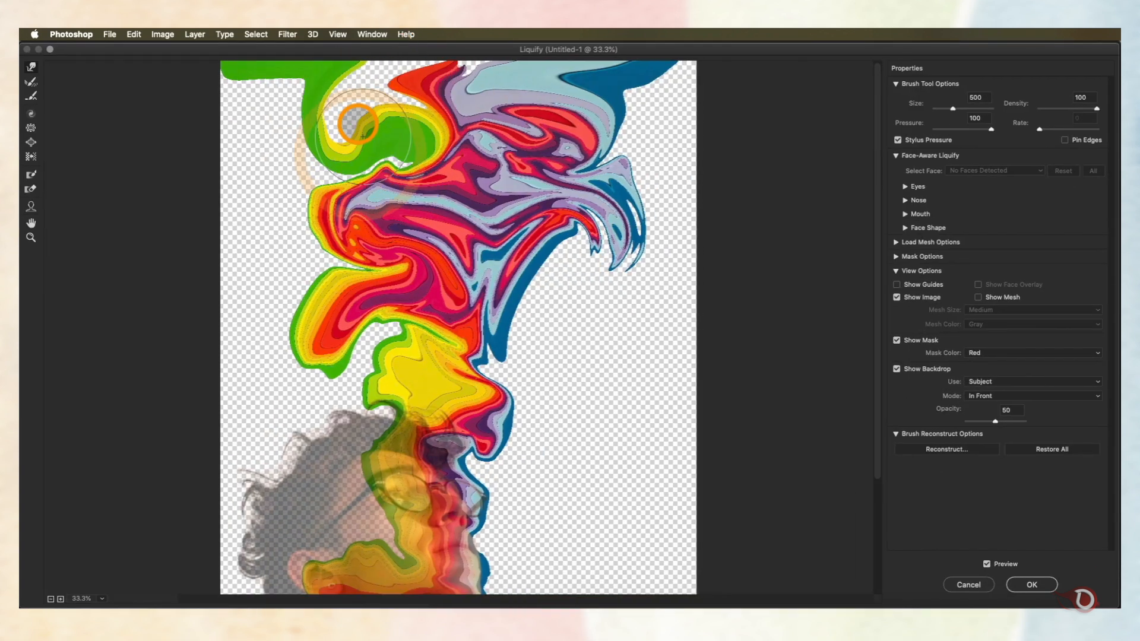
mouse_move(358, 124)
left_mouse_down()
mouse_move(265, 112)
mouse_move(432, 115)
mouse_move(536, 145)
mouse_move(335, 159)
mouse_move(575, 216)
mouse_move(580, 198)
mouse_move(331, 122)
left_mouse_up()
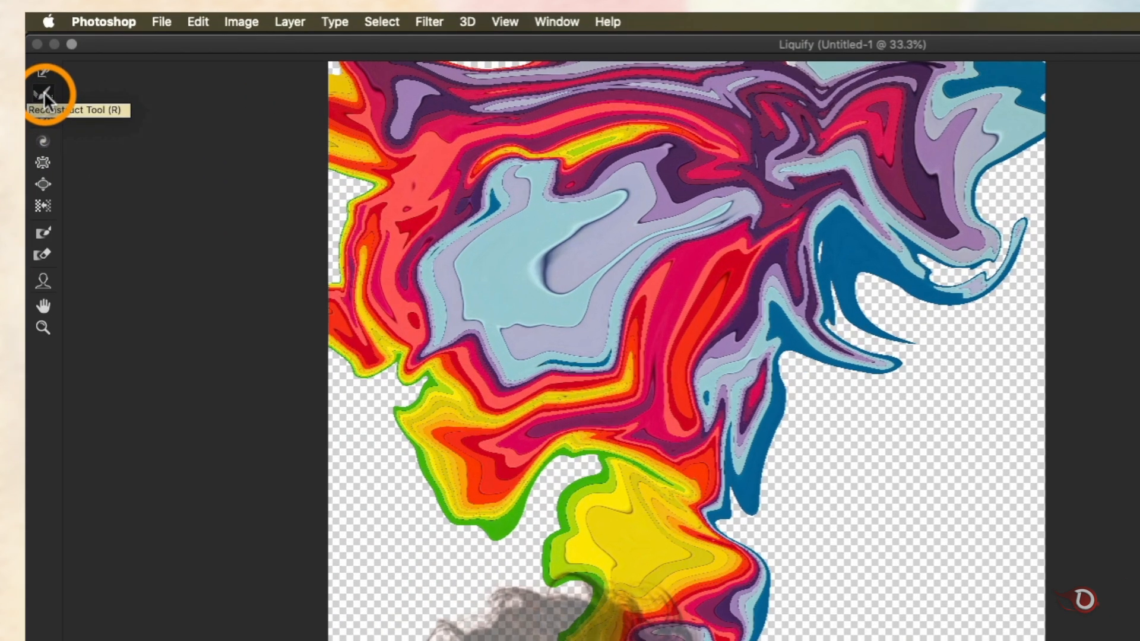
- Even out the swirls above the head with the Smooth tool, varying the brush size from 250
left_click(32, 83)
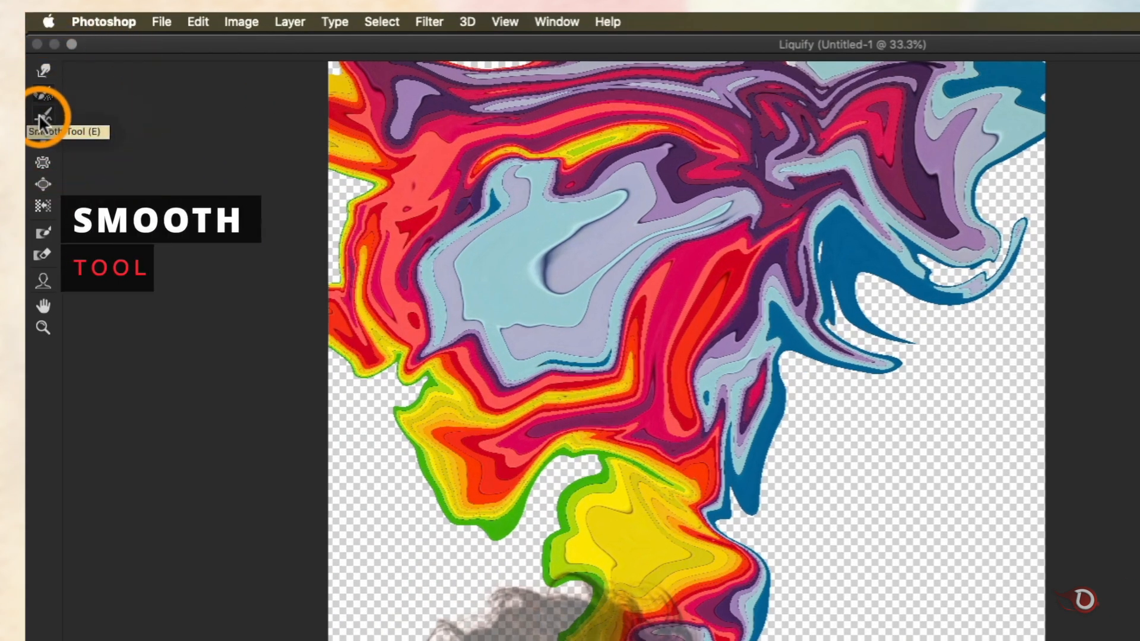
left_click(43, 122)
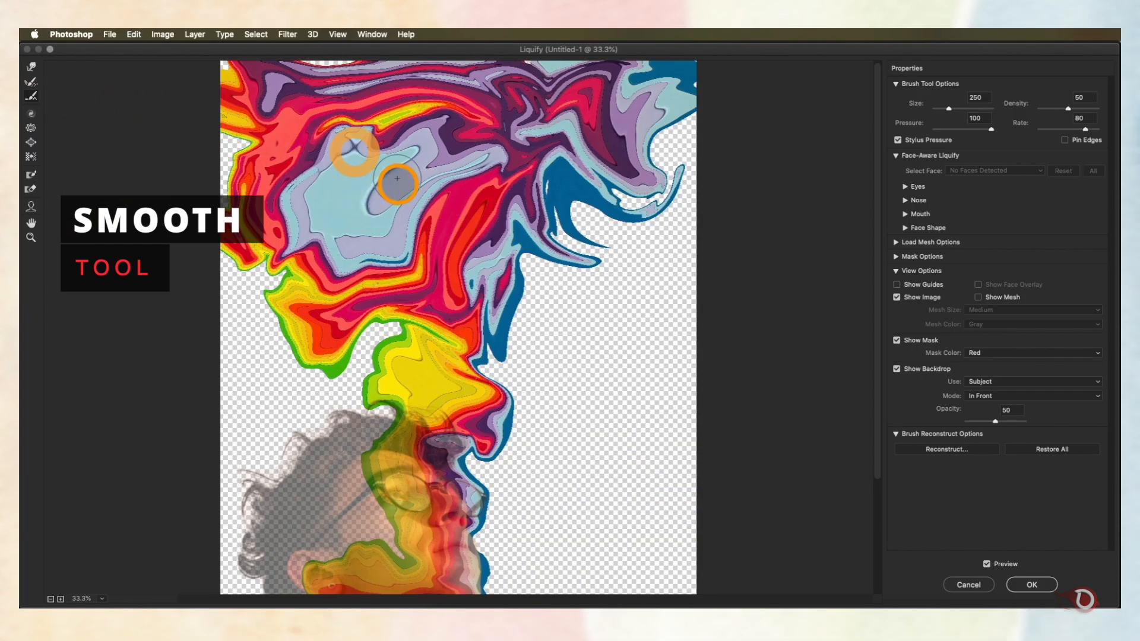
mouse_move(397, 179)
left_mouse_down()
mouse_move(298, 198)
mouse_move(287, 146)
mouse_move(257, 100)
mouse_move(231, 115)
mouse_move(237, 232)
mouse_move(325, 286)
mouse_move(291, 316)
mouse_move(432, 282)
mouse_move(502, 176)
mouse_move(458, 125)
mouse_move(411, 103)
mouse_move(401, 113)
mouse_move(417, 102)
mouse_move(531, 143)
mouse_move(662, 110)
mouse_move(653, 194)
mouse_move(594, 190)
mouse_move(533, 266)
mouse_move(408, 245)
mouse_move(299, 301)
mouse_move(273, 266)
mouse_move(331, 315)
left_mouse_up()
key("]")
key("]")
key("[")
key("[")
key("[")
key("[")
key("[")
left_click_drag(435, 379, 387, 381)
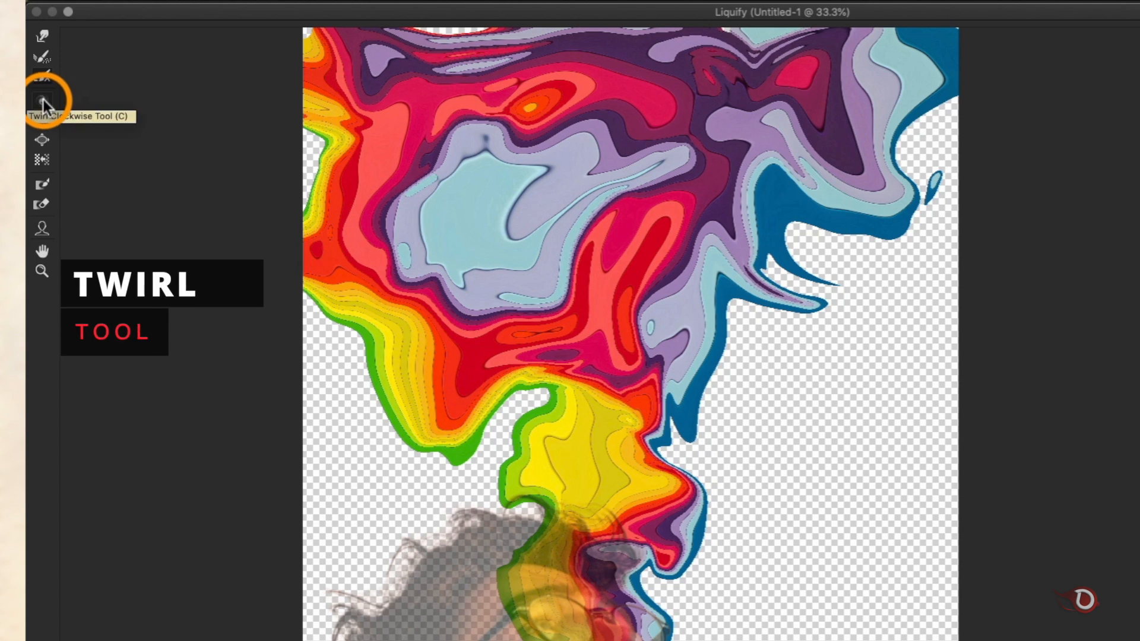
- Twirl several areas of the swirls above the head with the Twirl Clockwise tool at size 400
left_click(30, 114)
left_click(577, 224)
left_click_drag(577, 224, 526, 227)
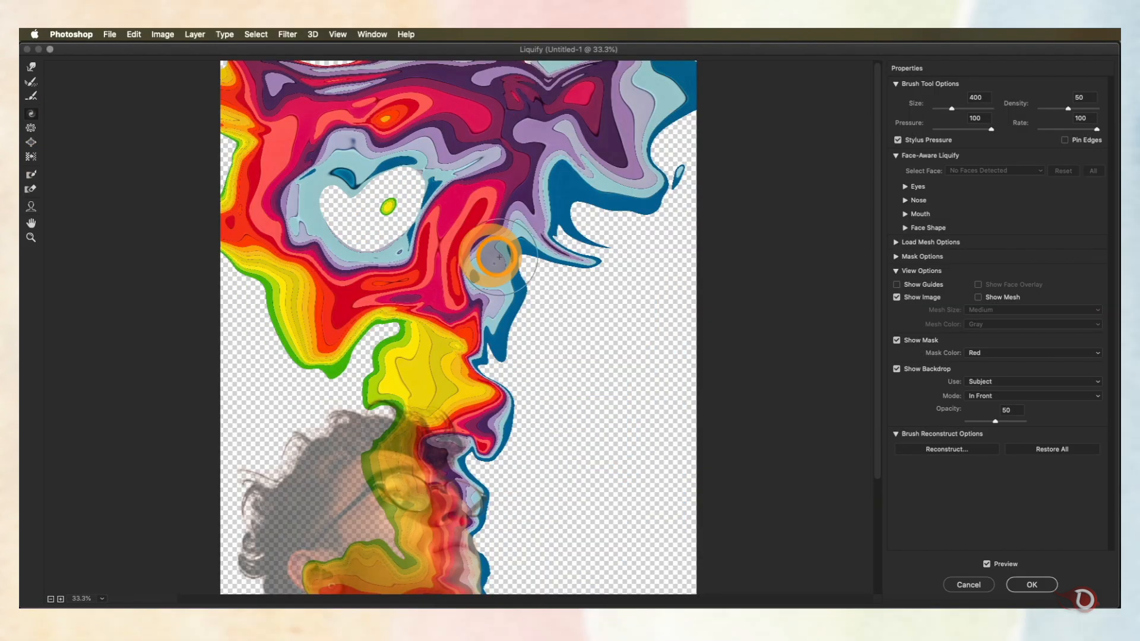
left_click_drag(674, 294, 610, 96)
mouse_move(444, 110)
left_mouse_down()
mouse_move(346, 112)
mouse_move(309, 276)
left_mouse_up()
mouse_move(386, 282)
left_mouse_down()
mouse_move(454, 302)
mouse_move(417, 293)
mouse_move(437, 276)
mouse_move(514, 314)
mouse_move(423, 362)
mouse_move(465, 383)
left_mouse_up()
- Reshape the twirled swirls and their gaps above the head using the Forward Warp tool with a 175 brush
key("bracketleft")
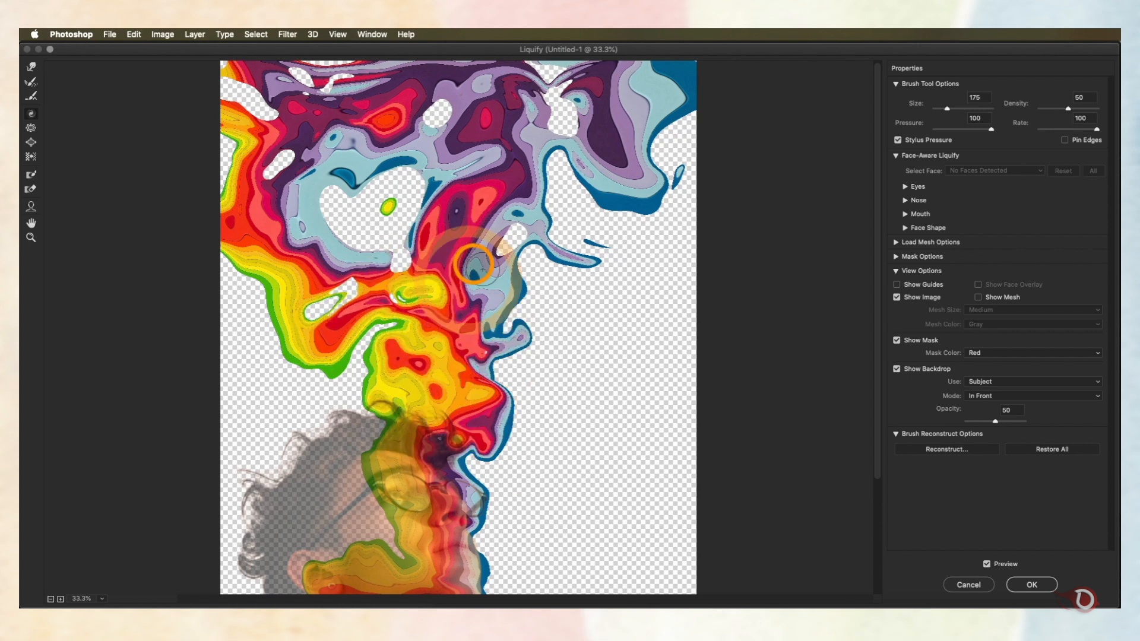
left_click(31, 67)
left_click_drag(440, 243, 397, 219)
left_click_drag(534, 196, 572, 229)
left_click_drag(555, 113, 578, 115)
mouse_move(250, 149)
left_mouse_down()
mouse_move(255, 224)
mouse_move(330, 300)
mouse_move(376, 318)
left_mouse_up()
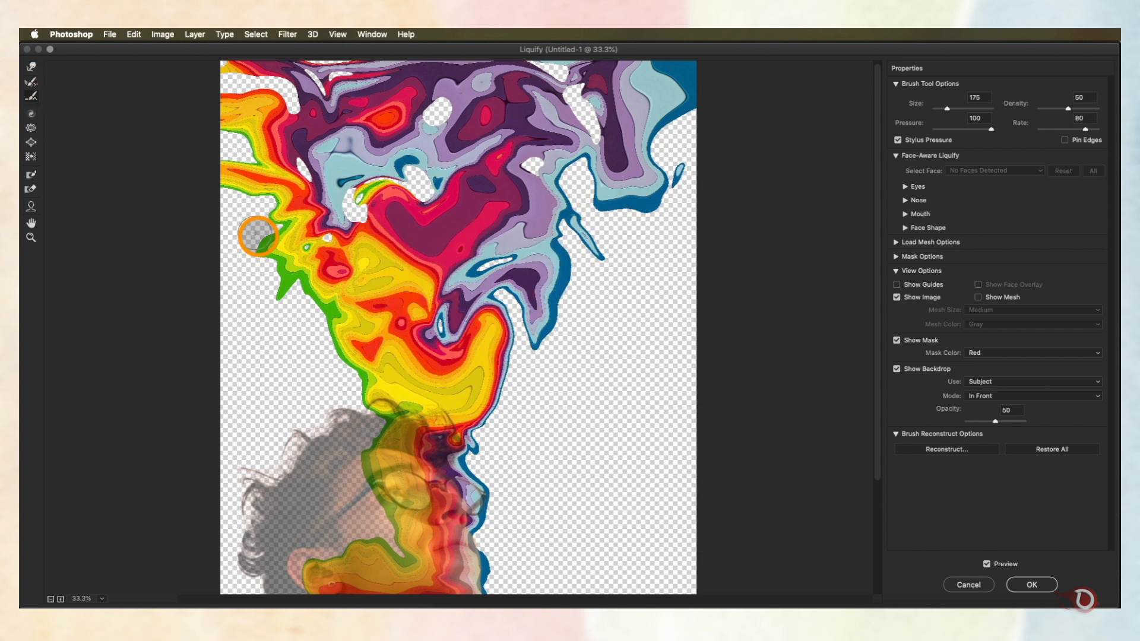
- Smooth the stripes just above the forehead with a 175 Smooth tool brush and apply the Liquify filter
left_click_drag(379, 408, 453, 372)
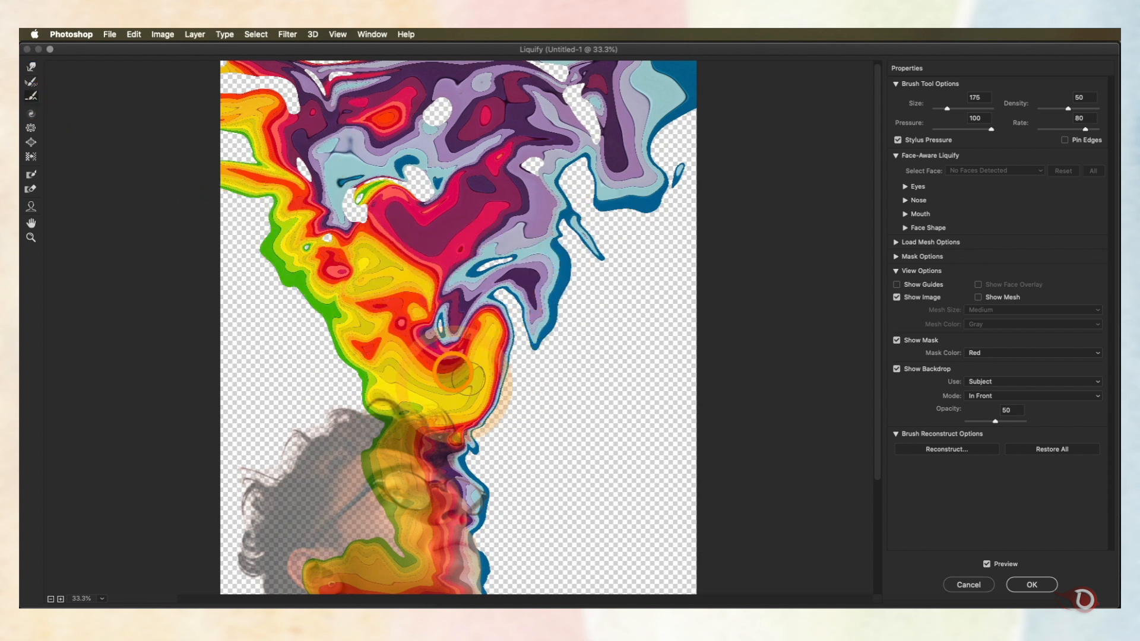
left_click_drag(415, 438, 484, 440)
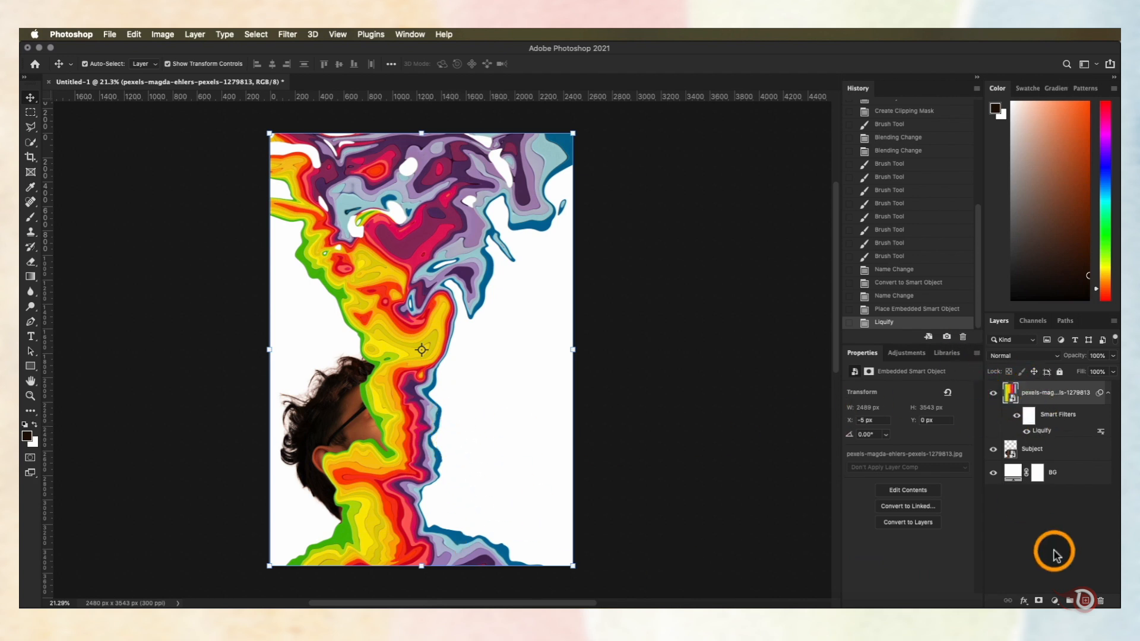
- Add a layer mask to the rainbow stripes layer and prepare a 500 px hard round brush with black
left_click(1038, 600)
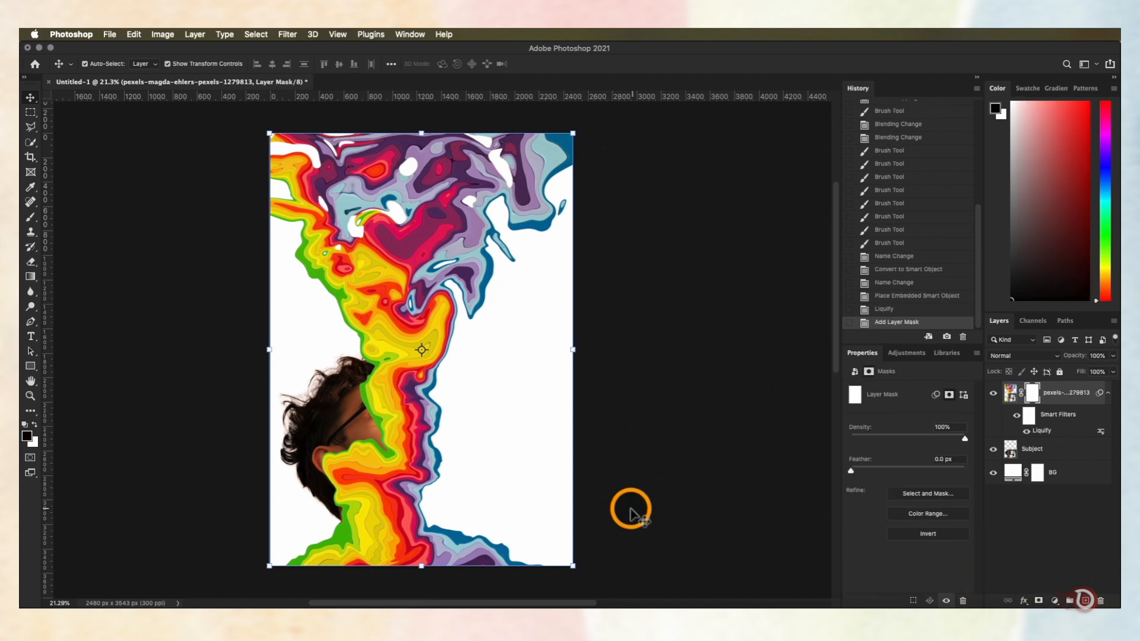
mouse_move(524, 465)
left_mouse_down()
mouse_move(603, 514)
mouse_move(610, 492)
left_mouse_up()
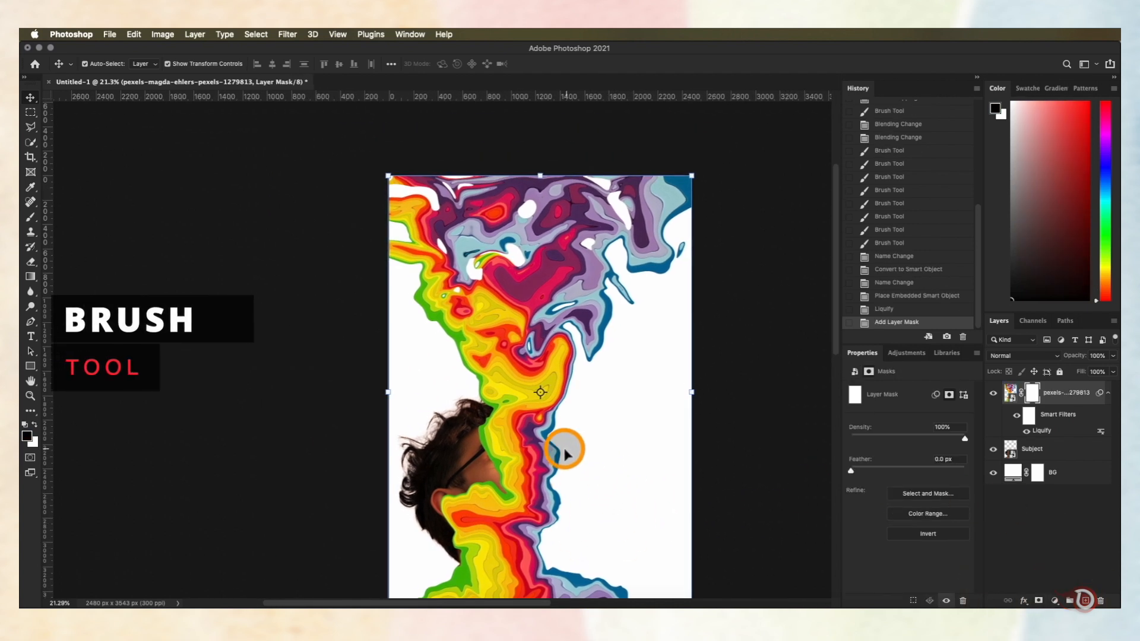
left_click(32, 219)
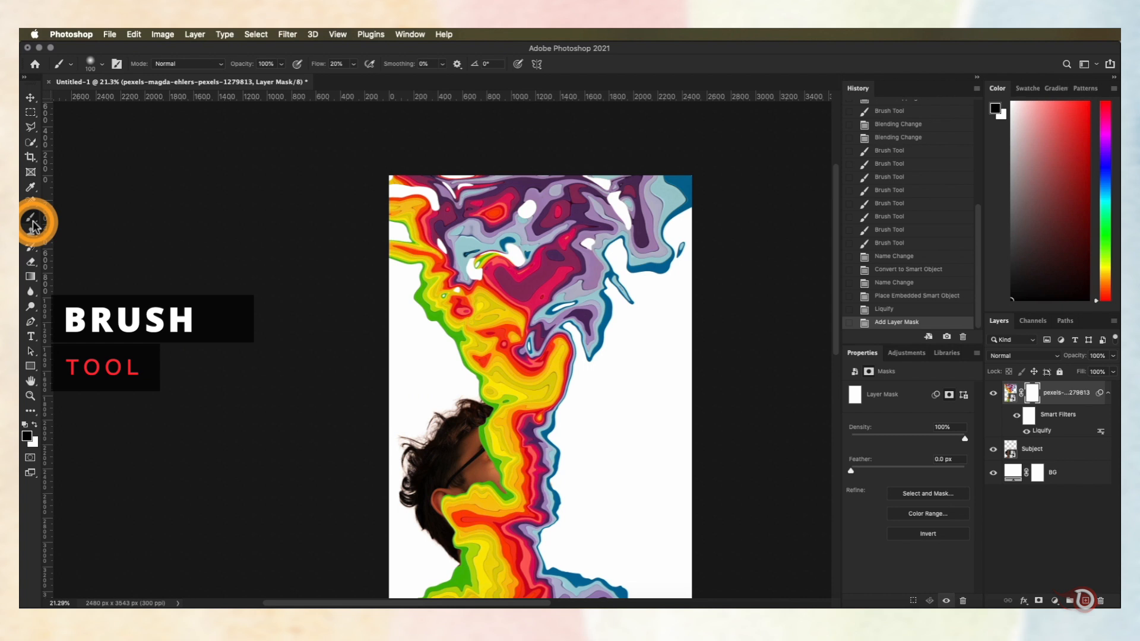
key("bracketright")
key("bracketright")
key("bracketright")
key("bracketright")
key("bracketright")
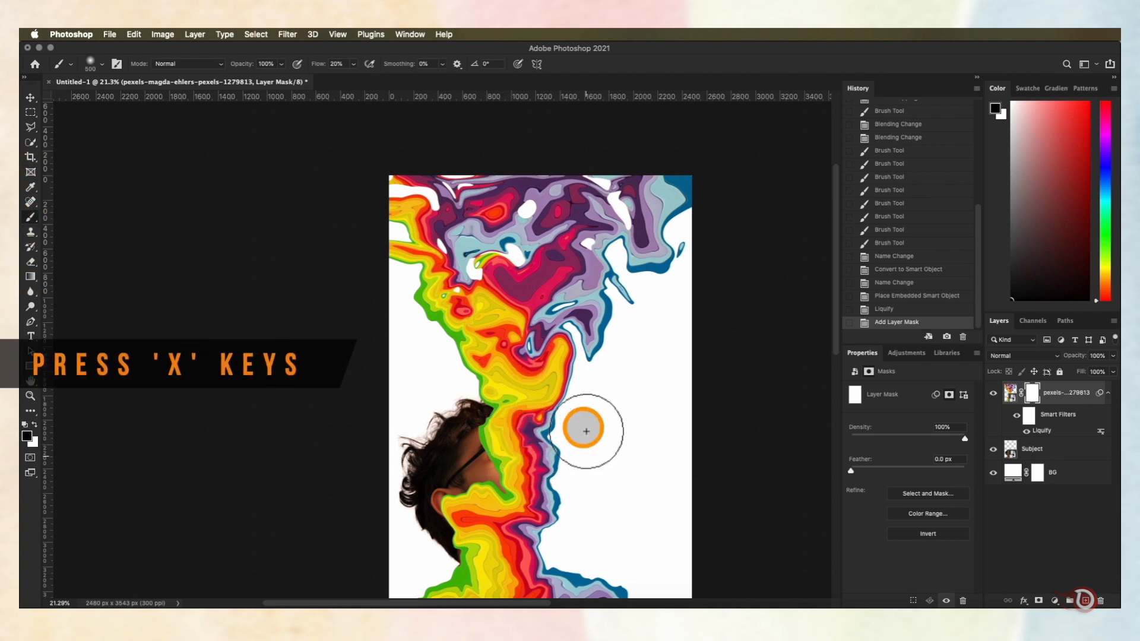
right_click(584, 430)
left_click(657, 408)
left_click(562, 407)
- Paint black on the mask to hide the stripes covering the man's lower face
scroll(524, 407, "up", 5)
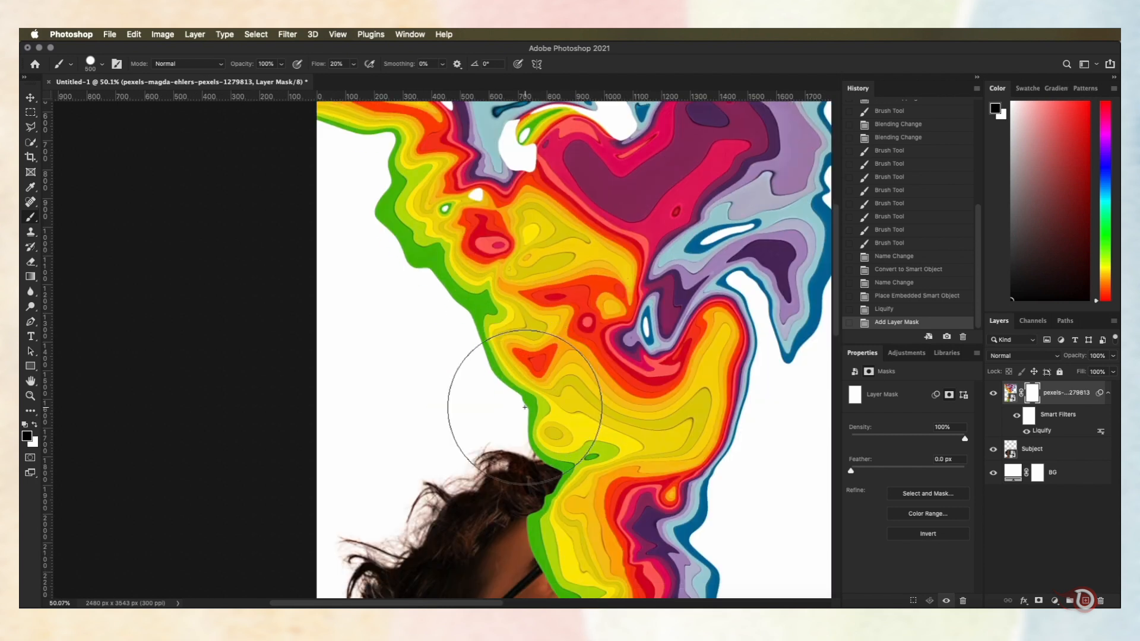
scroll(525, 408, "down", 8)
mouse_move(633, 421)
left_mouse_down()
mouse_move(640, 428)
mouse_move(554, 382)
mouse_move(649, 433)
left_mouse_up()
mouse_move(468, 406)
left_mouse_down()
mouse_move(563, 419)
mouse_move(460, 416)
mouse_move(627, 416)
left_mouse_up()
scroll(605, 483, "up", 8)
left_click_drag(605, 483, 375, 353)
- Hide the remaining stripes around the glasses frame and nose with a smaller, 60 px black brush at 100% flow
key("bracketleft")
key("bracketleft")
key("bracketleft")
key("bracketleft")
key("bracketleft")
key("bracketleft")
key("bracketleft")
key("bracketleft")
key("bracketleft")
key("bracketleft")
mouse_move(438, 390)
left_mouse_down()
mouse_move(447, 397)
mouse_move(363, 317)
mouse_move(326, 216)
mouse_move(311, 93)
left_mouse_up()
mouse_move(352, 215)
left_mouse_down()
mouse_move(369, 302)
mouse_move(351, 226)
mouse_move(397, 343)
mouse_move(383, 179)
mouse_move(532, 361)
mouse_move(517, 363)
mouse_move(575, 326)
mouse_move(608, 324)
mouse_move(614, 392)
mouse_move(658, 345)
mouse_move(682, 257)
left_mouse_up()
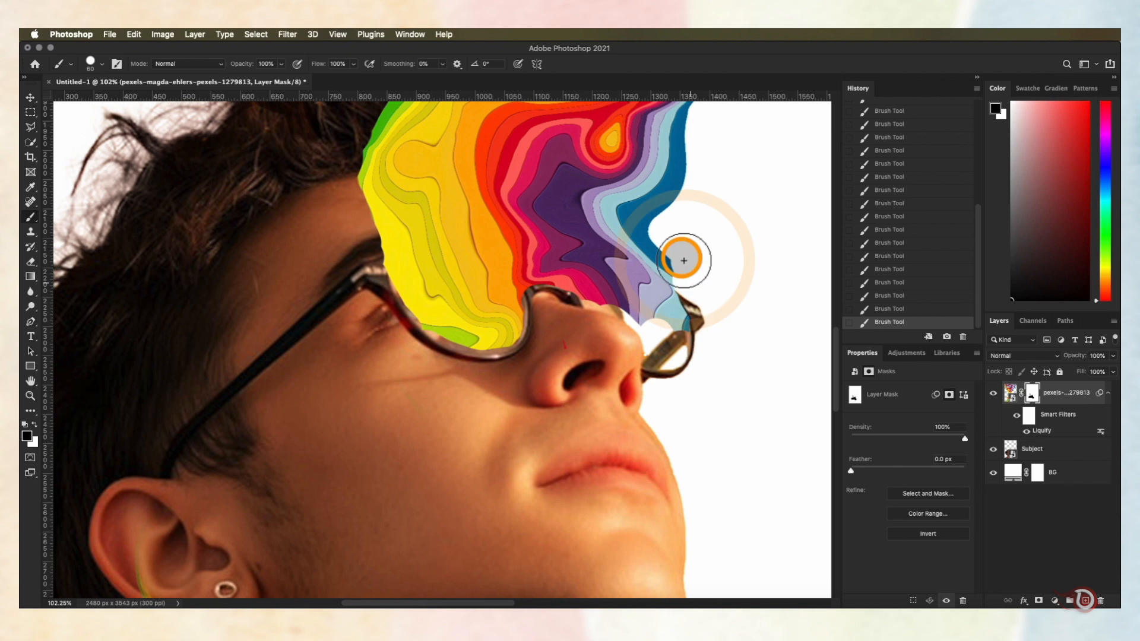
- Restore the stripes inside the near lens right up to the glasses frame, painting white with a progressively smaller brush
scroll(526, 384, "up", 5)
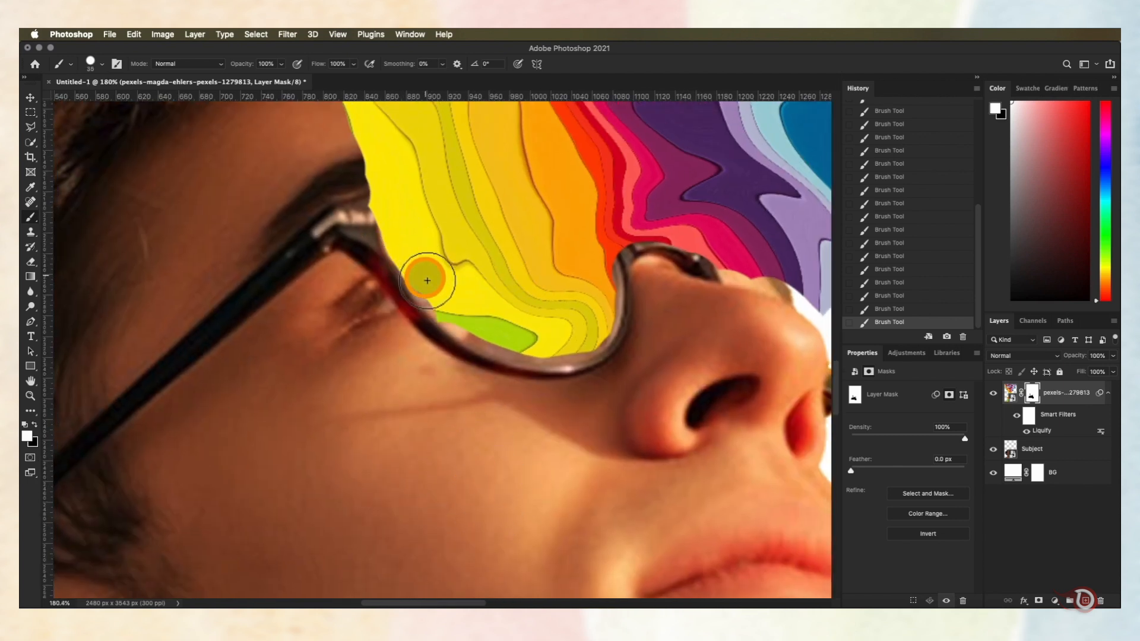
mouse_move(552, 348)
left_mouse_down()
mouse_move(597, 328)
mouse_move(602, 254)
mouse_move(592, 280)
mouse_move(609, 300)
mouse_move(579, 346)
left_mouse_up()
key("[")
key("[")
key("[")
key("[")
key("[")
key("[")
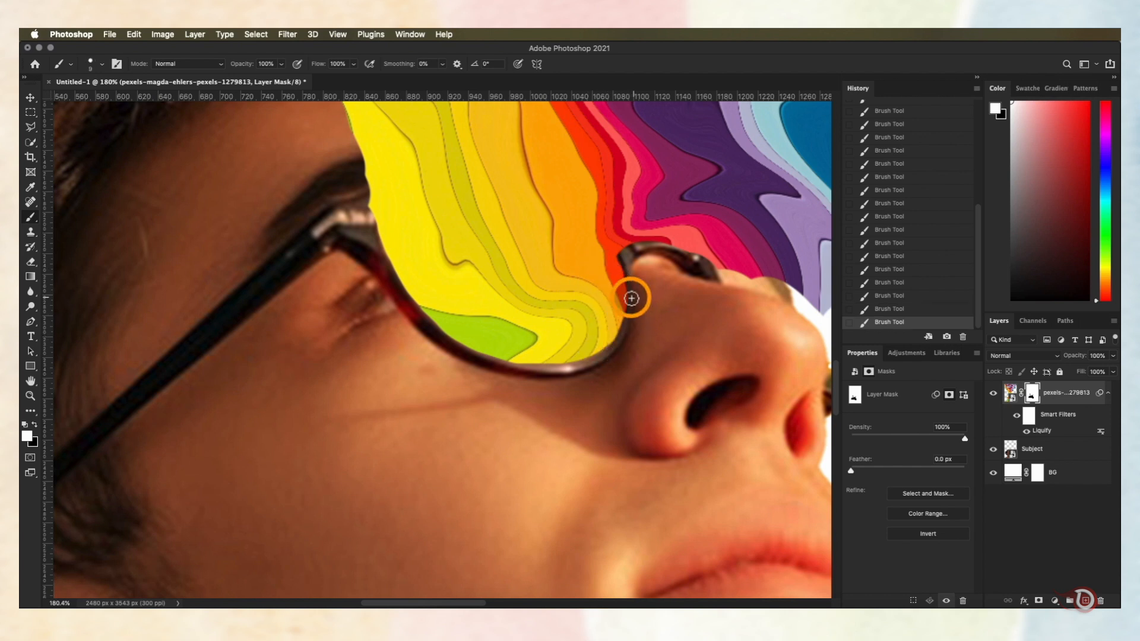
left_click_drag(609, 282, 613, 304)
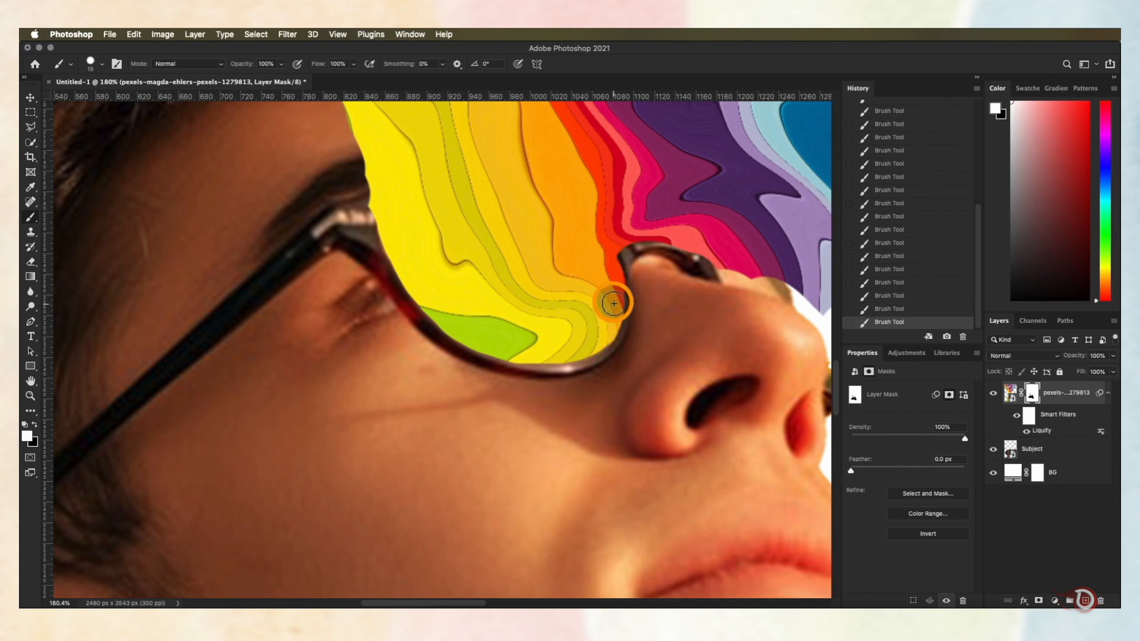
- Paint white on the mask to extend the stripes over the glasses bridge and throughout the far lens
left_click_drag(620, 263, 647, 246)
left_click_drag(653, 306, 497, 323)
left_click_drag(511, 268, 531, 288)
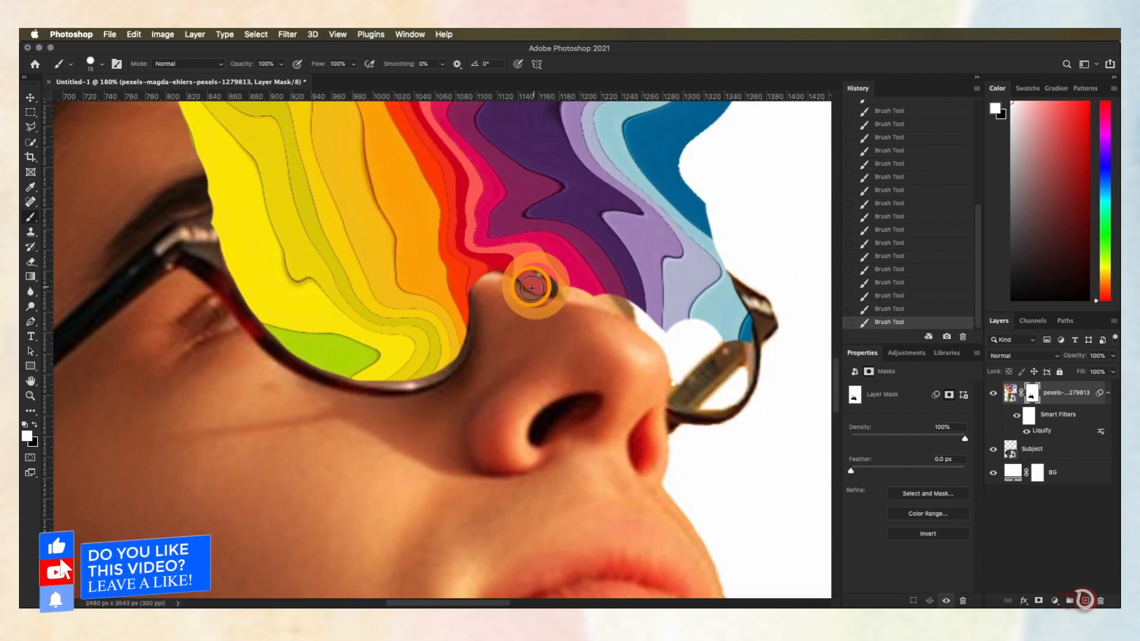
mouse_move(455, 307)
left_mouse_down()
mouse_move(533, 287)
mouse_move(585, 300)
mouse_move(567, 286)
mouse_move(622, 307)
left_mouse_up()
mouse_move(672, 365)
left_mouse_down()
mouse_move(652, 406)
mouse_move(673, 376)
mouse_move(689, 383)
mouse_move(692, 407)
mouse_move(736, 391)
mouse_move(742, 339)
mouse_move(746, 369)
mouse_move(759, 349)
mouse_move(758, 385)
mouse_move(734, 296)
mouse_move(695, 396)
mouse_move(713, 335)
mouse_move(717, 368)
mouse_move(677, 404)
left_mouse_up()
- Clean up the mask edges at the far hinge of the glasses and along the forehead with a 10 px brush
key("x")
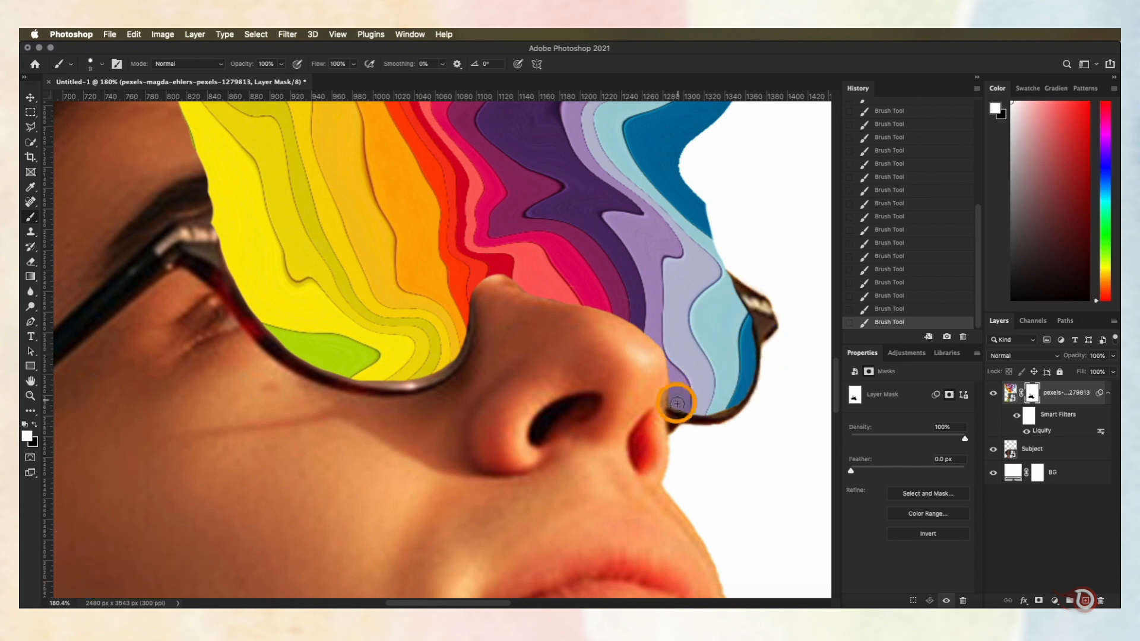
scroll(687, 350, "down", 2)
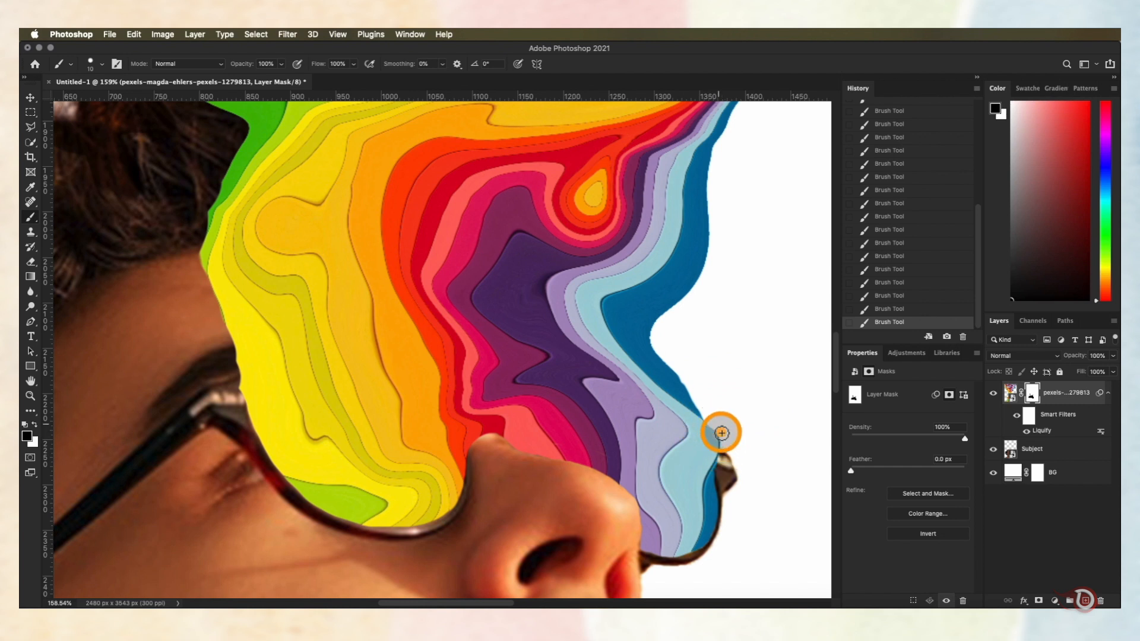
key("x")
left_click_drag(711, 439, 706, 454)
mouse_move(430, 438)
left_mouse_down()
mouse_move(583, 440)
mouse_move(593, 452)
left_mouse_up()
left_click_drag(370, 312, 397, 373)
key("x")
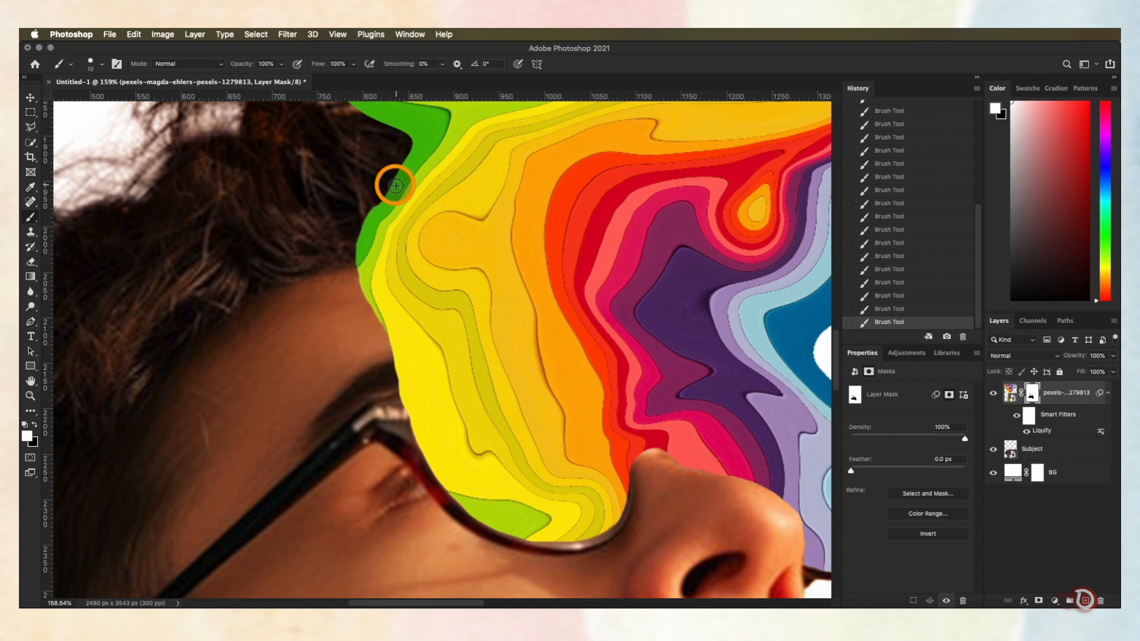
- Hide the stripes over the jaw, neck and sweater with a large Soft Round brush in black
scroll(396, 186, "down", 6)
scroll(487, 334, "up", 2)
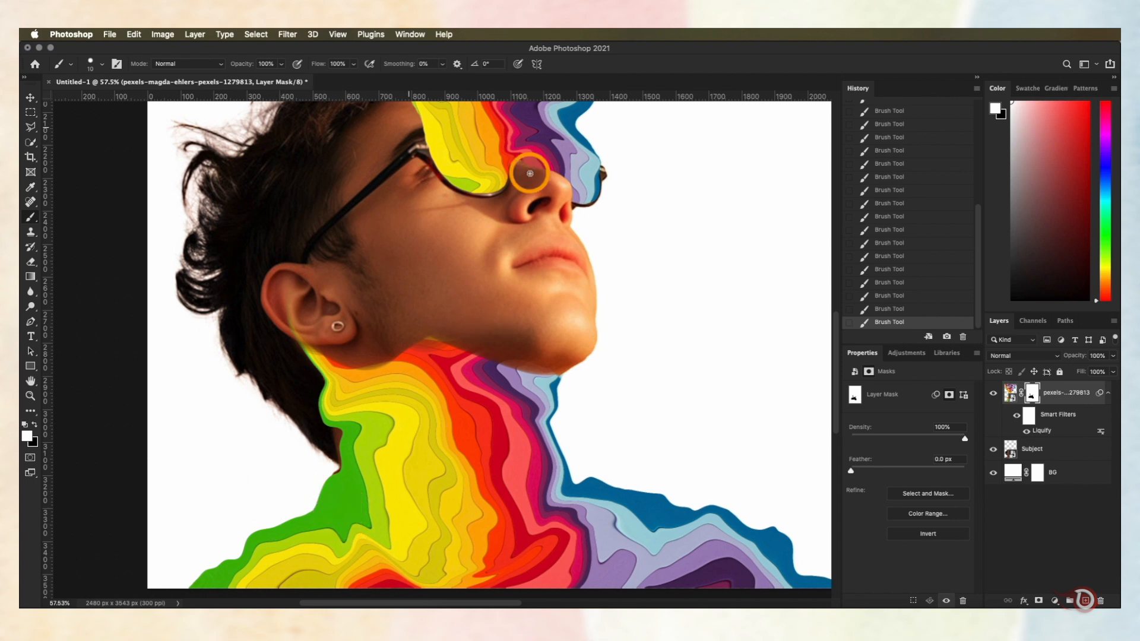
right_click(474, 301)
left_click(535, 361)
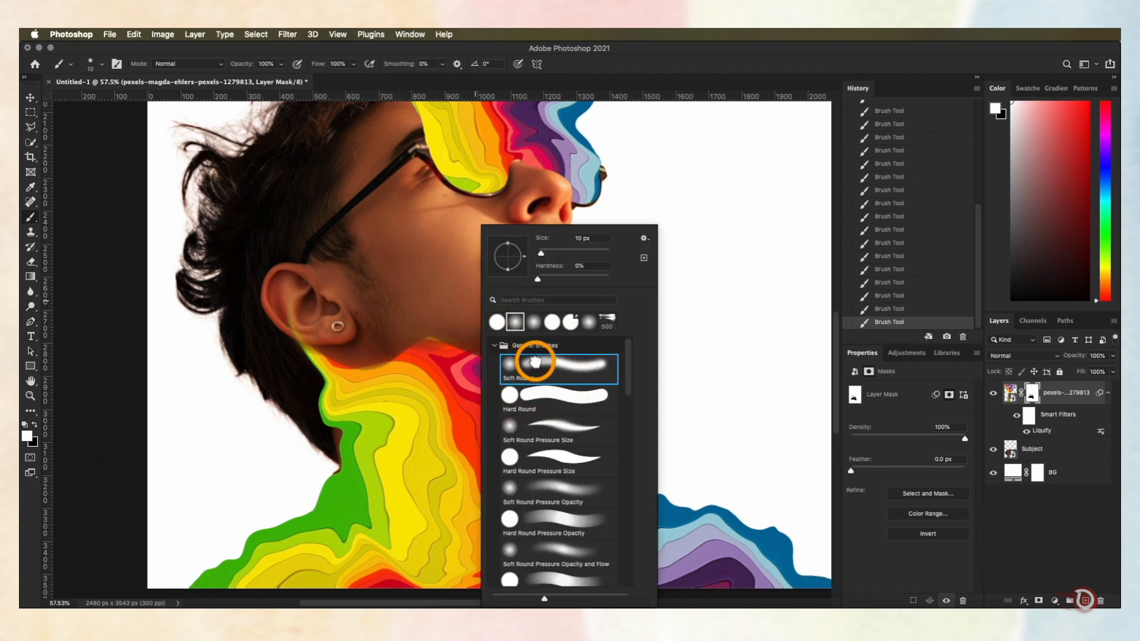
key("Return")
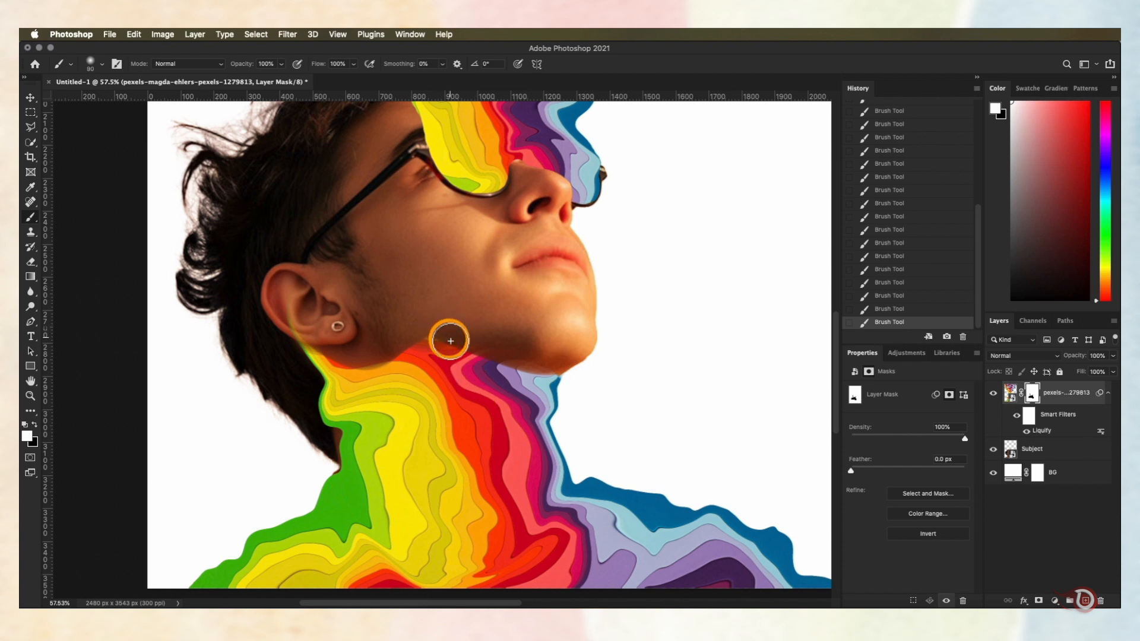
key("x")
mouse_move(422, 400)
left_mouse_down()
mouse_move(463, 442)
mouse_move(320, 395)
mouse_move(315, 368)
mouse_move(397, 407)
mouse_move(447, 382)
mouse_move(536, 446)
mouse_move(202, 602)
mouse_move(621, 524)
left_mouse_up()
scroll(677, 534, "right", 3)
scroll(676, 534, "down", 2)
left_click_drag(712, 517, 544, 468)
scroll(629, 463, "left", 5)
scroll(629, 463, "up", 3)
left_click(487, 485)
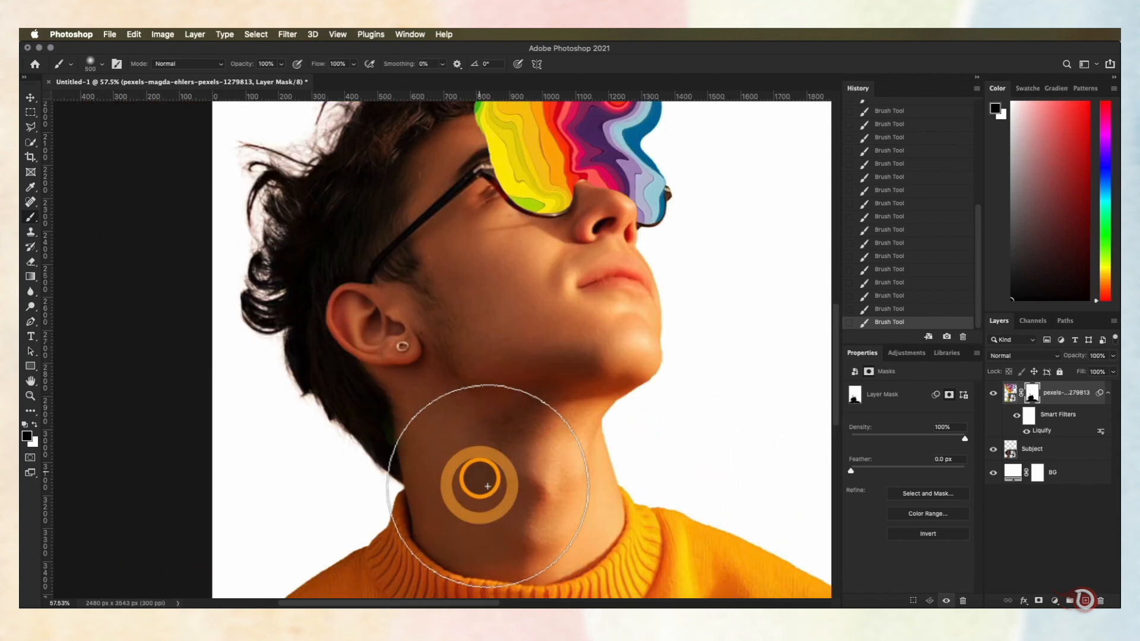
- Bring the stripes back softly over the neck, chin and cheek with white, starting at 500 px and reducing the brush
mouse_move(488, 512)
left_mouse_down()
mouse_move(481, 486)
mouse_move(478, 531)
mouse_move(496, 506)
mouse_move(564, 527)
mouse_move(546, 461)
mouse_move(560, 413)
mouse_move(526, 386)
mouse_move(593, 372)
mouse_move(580, 431)
mouse_move(555, 414)
mouse_move(504, 425)
left_mouse_up()
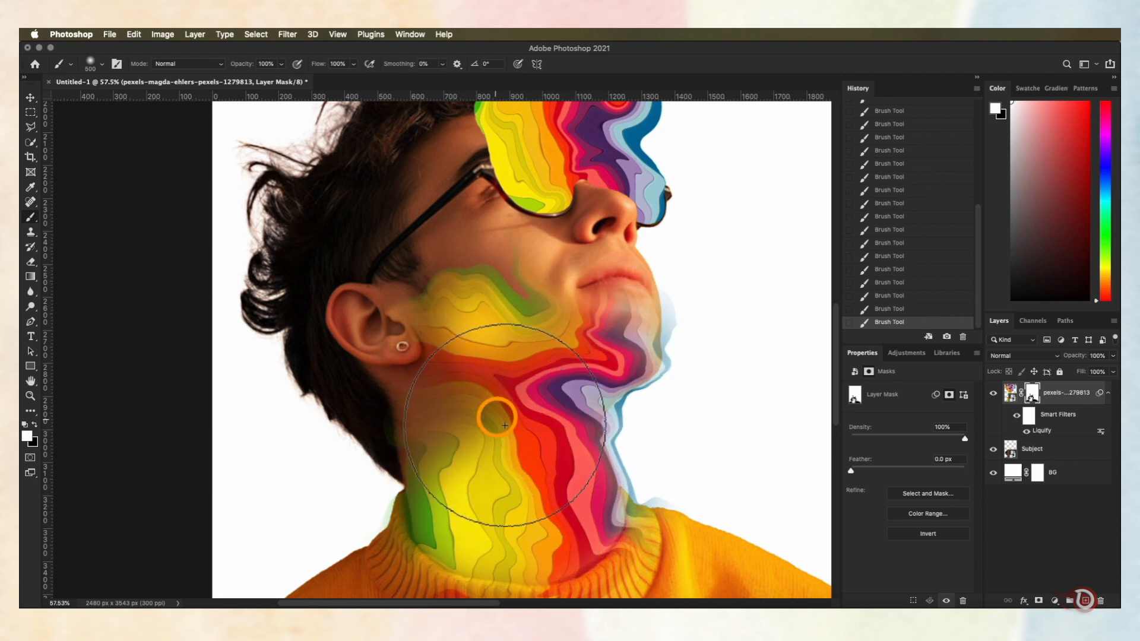
key("bracketleft")
key("bracketleft")
key("bracketleft")
key("bracketleft")
key("bracketleft")
left_click_drag(534, 326, 571, 295)
mouse_move(454, 283)
left_mouse_down()
mouse_move(485, 267)
mouse_move(528, 315)
left_mouse_up()
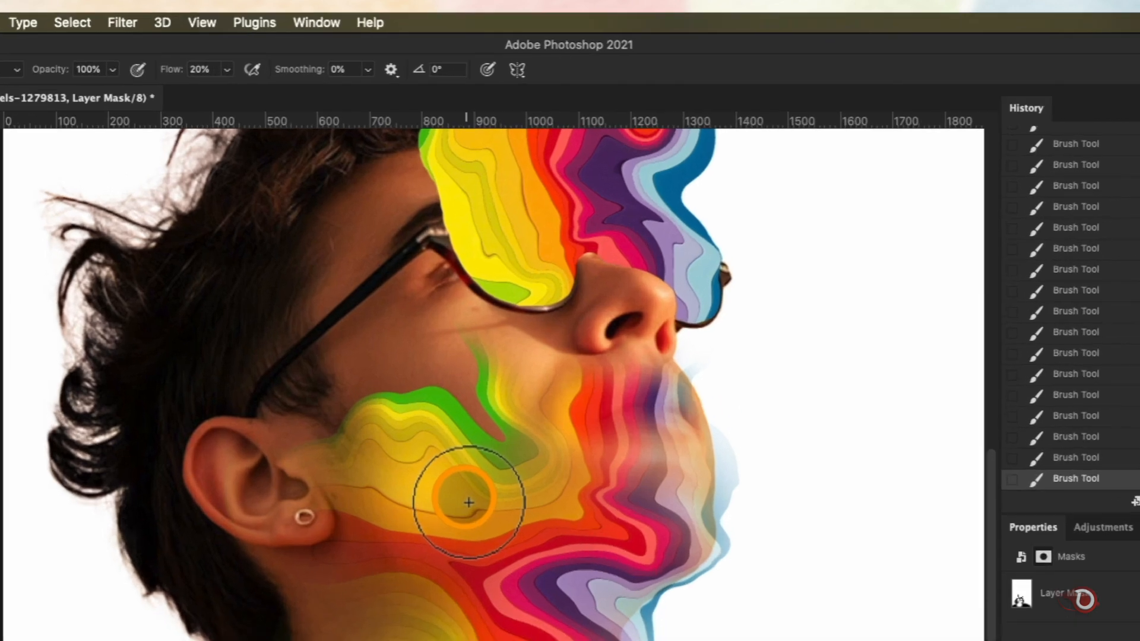
- Hide the stripes over the mouth, chin and front edge of the neck with a 300 px soft black brush at 20% flow
key("bracketright")
key("bracketright")
key("bracketright")
left_click_drag(526, 463, 746, 449)
mouse_move(719, 571)
left_mouse_down()
mouse_move(747, 486)
mouse_move(719, 457)
left_mouse_up()
left_click_drag(698, 640, 666, 637)
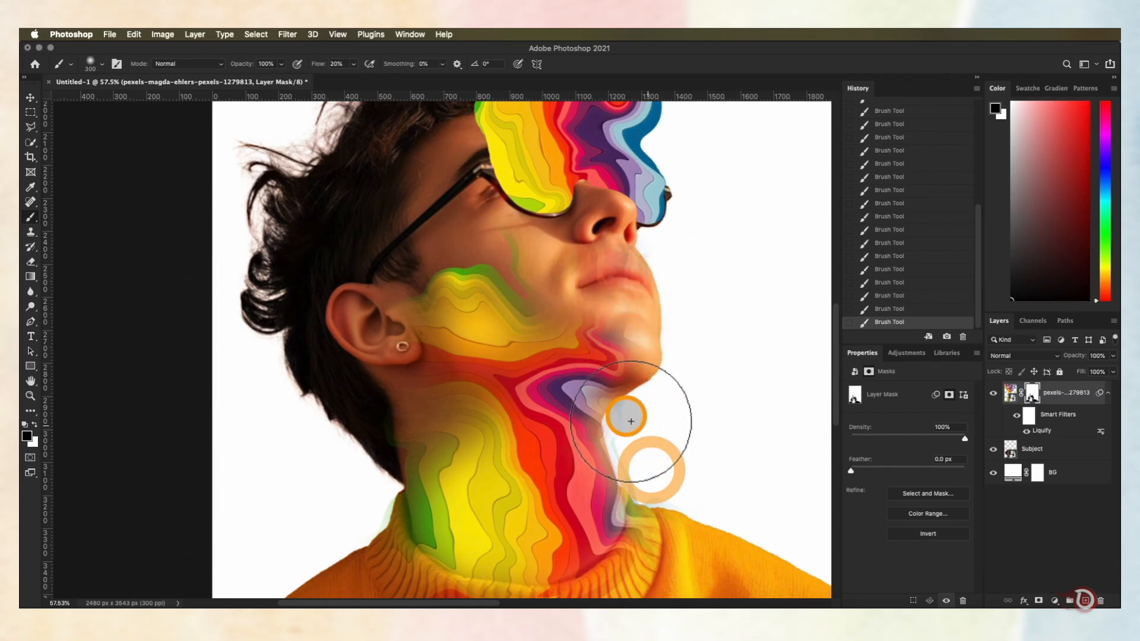
left_click(698, 516)
- Fade the stripes on the cheek and neck to a faint overlay with a large soft brush at 20% flow
left_click(464, 339)
key("bracketright")
key("bracketright")
key("bracketright")
mouse_move(603, 371)
left_mouse_down()
mouse_move(550, 379)
mouse_move(601, 508)
mouse_move(460, 534)
left_mouse_up()
key("bracketleft")
key("bracketleft")
mouse_move(464, 342)
left_mouse_down()
mouse_move(476, 294)
mouse_move(519, 293)
mouse_move(425, 328)
mouse_move(458, 427)
left_mouse_up()
key("x")
key("x")
left_click_drag(445, 529, 452, 552)
- Balance the faint stripes around the mouth and chin with a smaller soft brush, alternating between hiding and restoring
left_click(644, 404)
key("bracketleft")
key("bracketleft")
key("bracketleft")
left_click(603, 277)
key("x")
left_click(573, 291)
left_click(643, 334)
key("x")
mouse_move(634, 310)
left_mouse_down()
mouse_move(641, 348)
mouse_move(566, 278)
mouse_move(579, 292)
mouse_move(658, 301)
mouse_move(618, 287)
left_mouse_up()
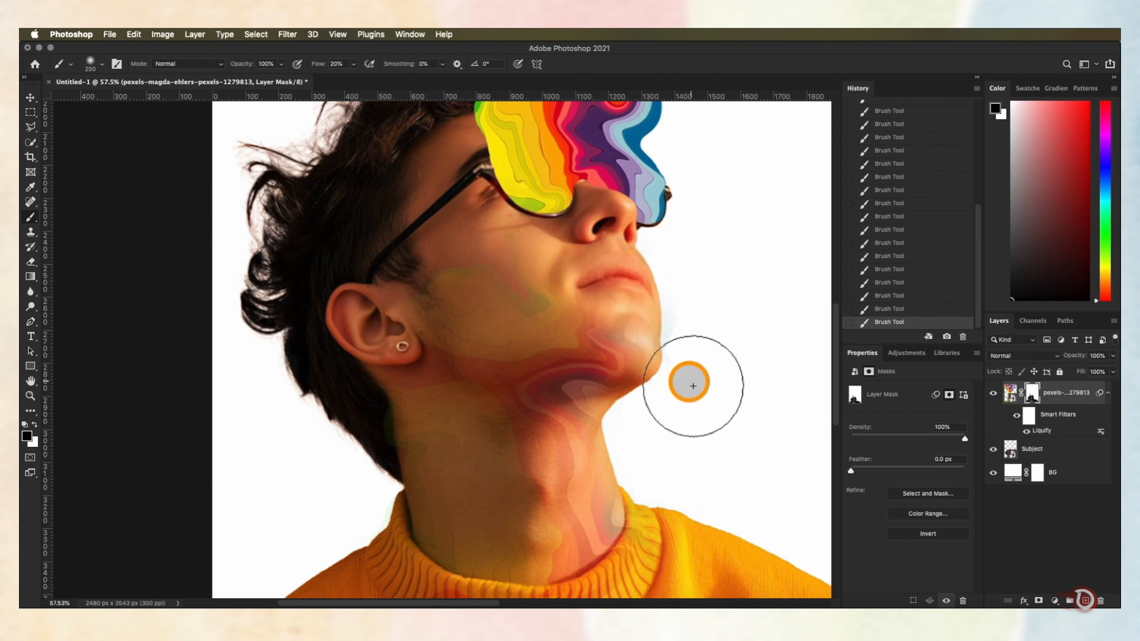
- Remove the color spill outside the face and behind the neck with a 100 px soft black brush at 100% flow
scroll(693, 386, "up", 2)
scroll(692, 400, "down", 5)
key("bracketleft")
key("bracketleft")
key("bracketleft")
key("bracketleft")
key("bracketleft")
left_click(735, 265)
scroll(368, 290, "up", 4)
scroll(368, 290, "left", 2)
left_click(431, 323)
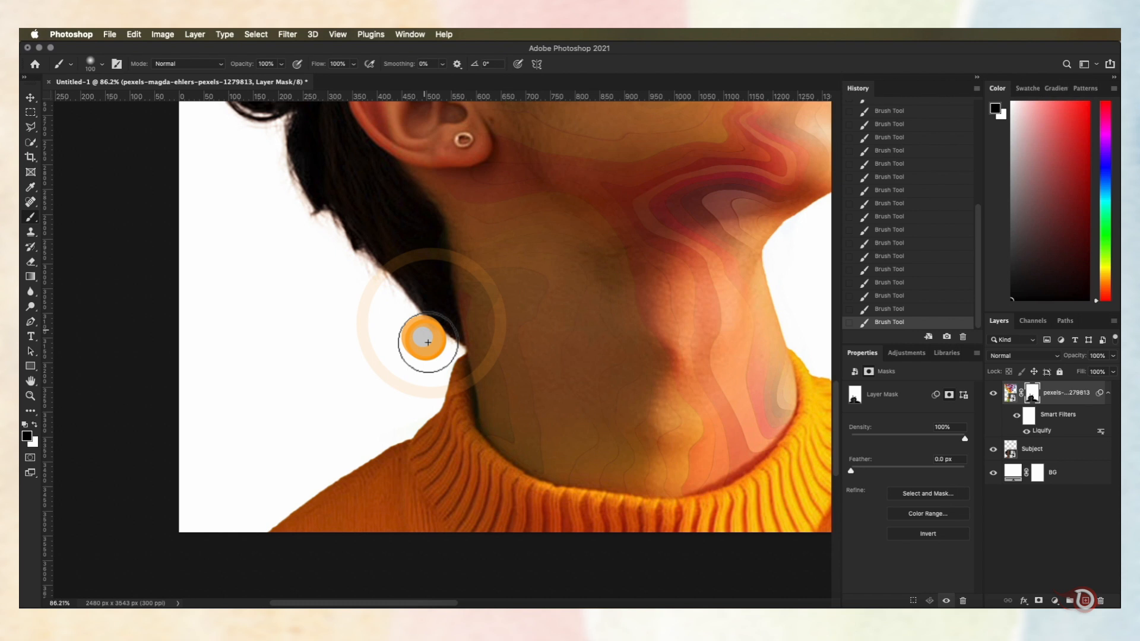
scroll(597, 336, "right", 4)
key("shift+0")
left_click_drag(673, 153, 634, 282)
left_click_drag(595, 137, 532, 340)
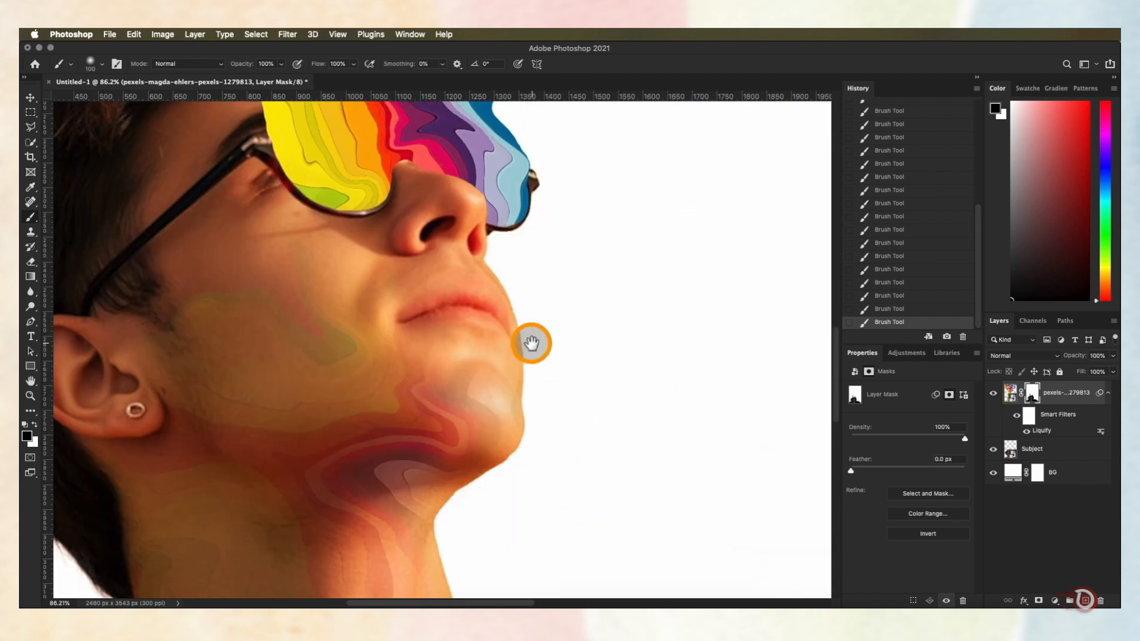
- Clean the mask along the outer edge of the chin and neck, reducing the brush to 25 px, and touch up the far lens's lower edge
scroll(623, 470, "down", 5)
scroll(623, 470, "right", 4)
left_click(623, 471)
key("bracketright")
key("bracketright")
scroll(710, 399, "up", 5)
scroll(709, 399, "down", 5)
scroll(709, 398, "up", 2)
key("bracketleft")
key("bracketleft")
key("bracketleft")
key("bracketleft")
key("bracketleft")
key("bracketleft")
key("bracketleft")
key("bracketleft")
key("bracketleft")
key("bracketleft")
key("bracketleft")
key("bracketleft")
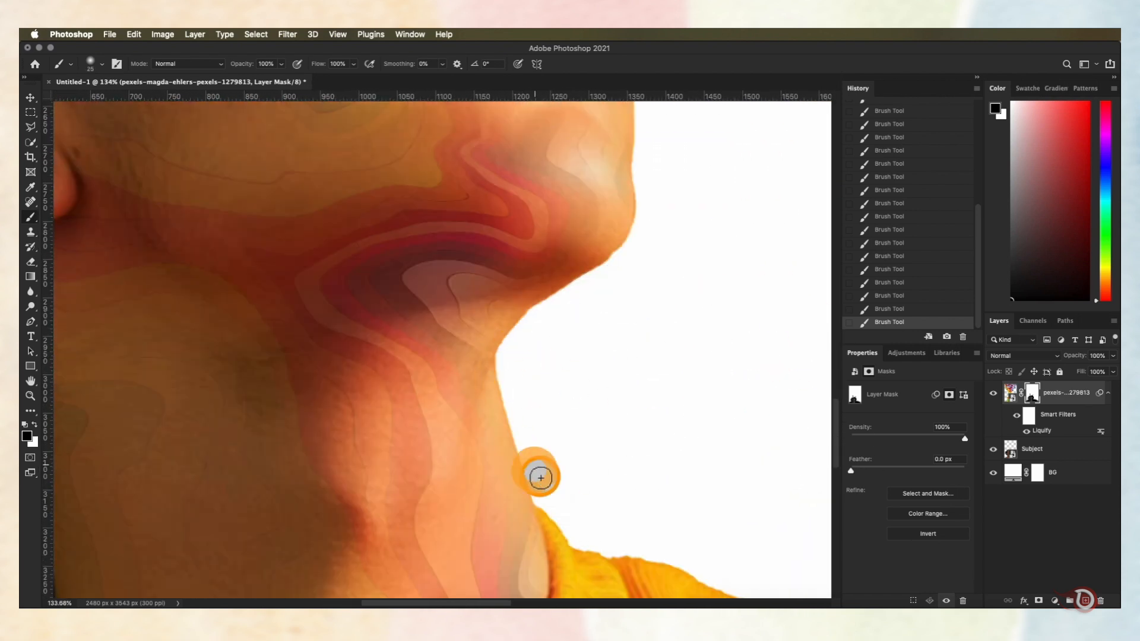
scroll(639, 402, "up", 10)
scroll(589, 322, "up", 3)
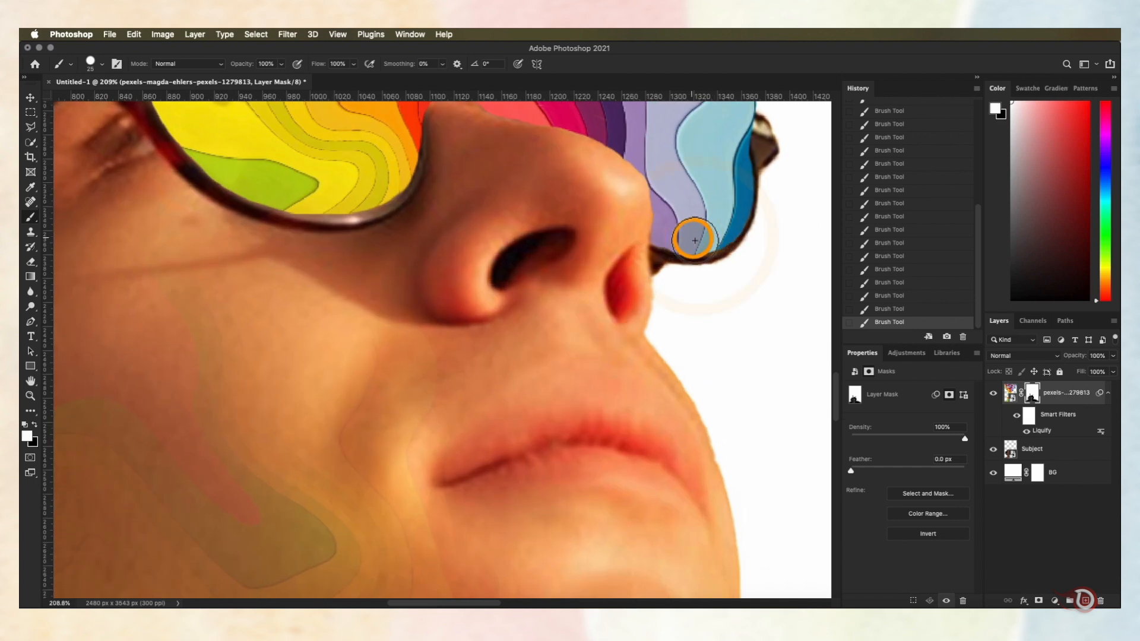
scroll(623, 89, "down", 10)
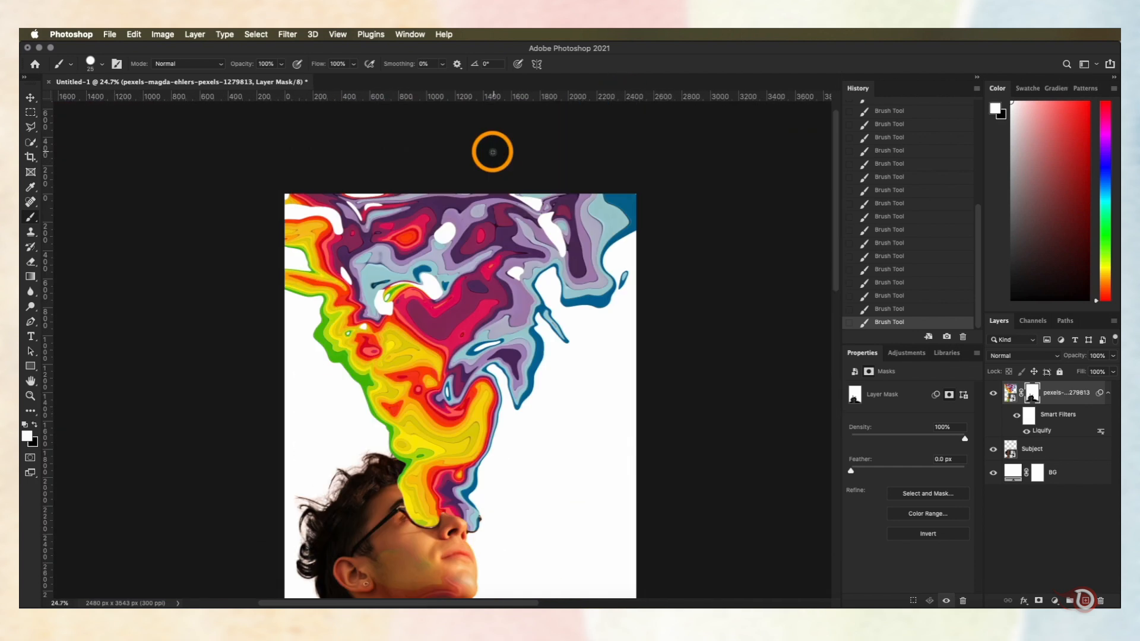
scroll(492, 152, "down", 2)
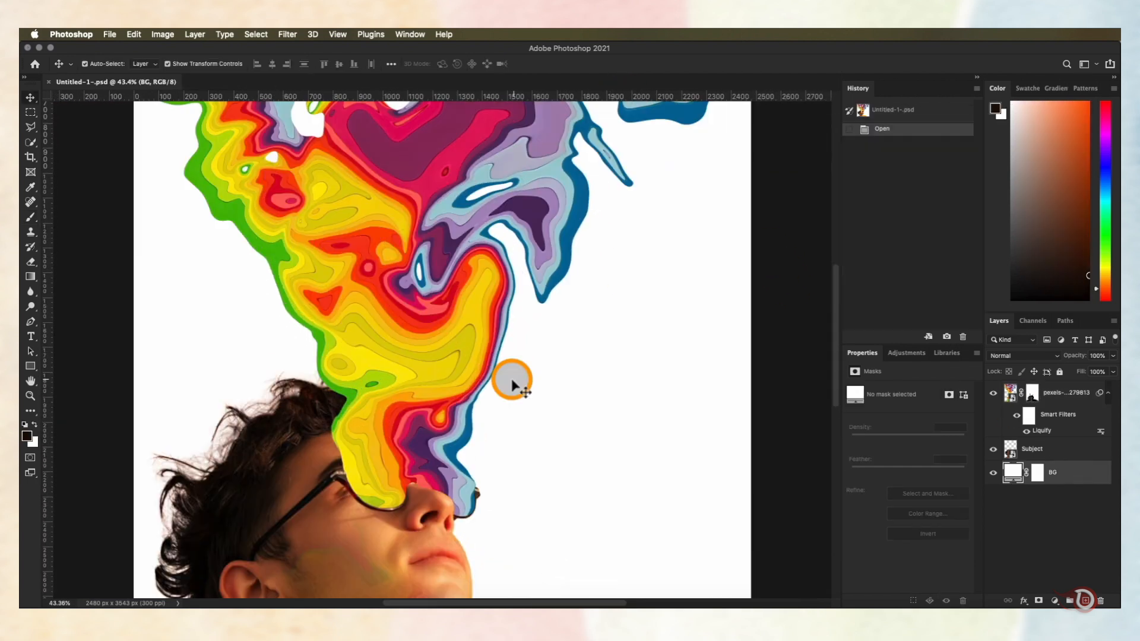
- Open the Filter Gallery for the rainbow stripes layer and choose the Poster Edges effect
scroll(511, 379, "down", 3)
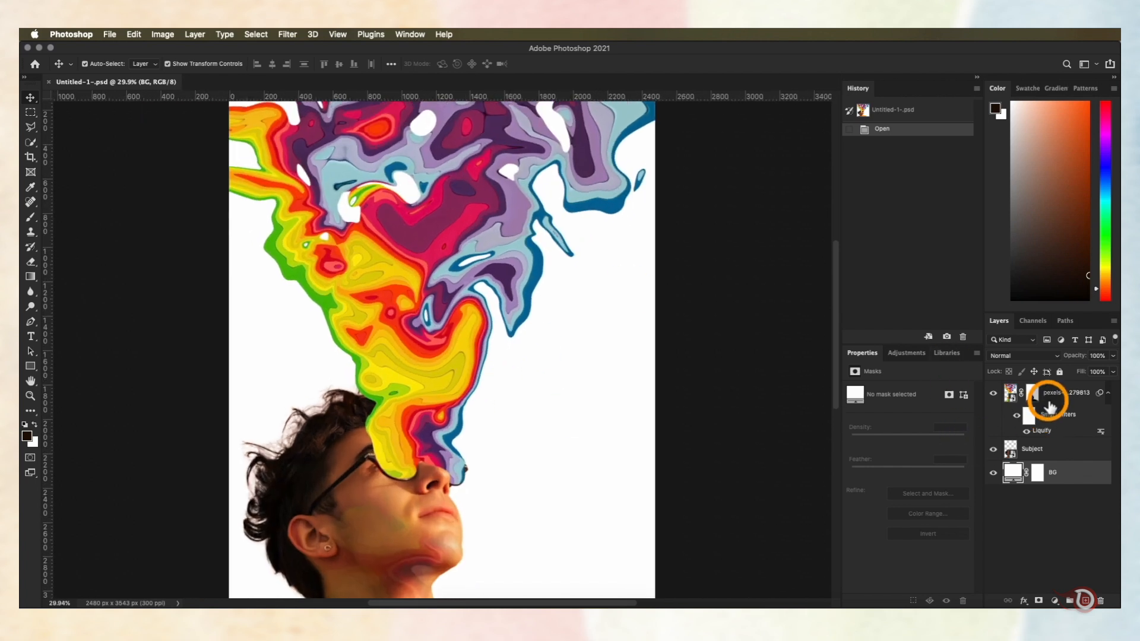
left_click(1049, 397)
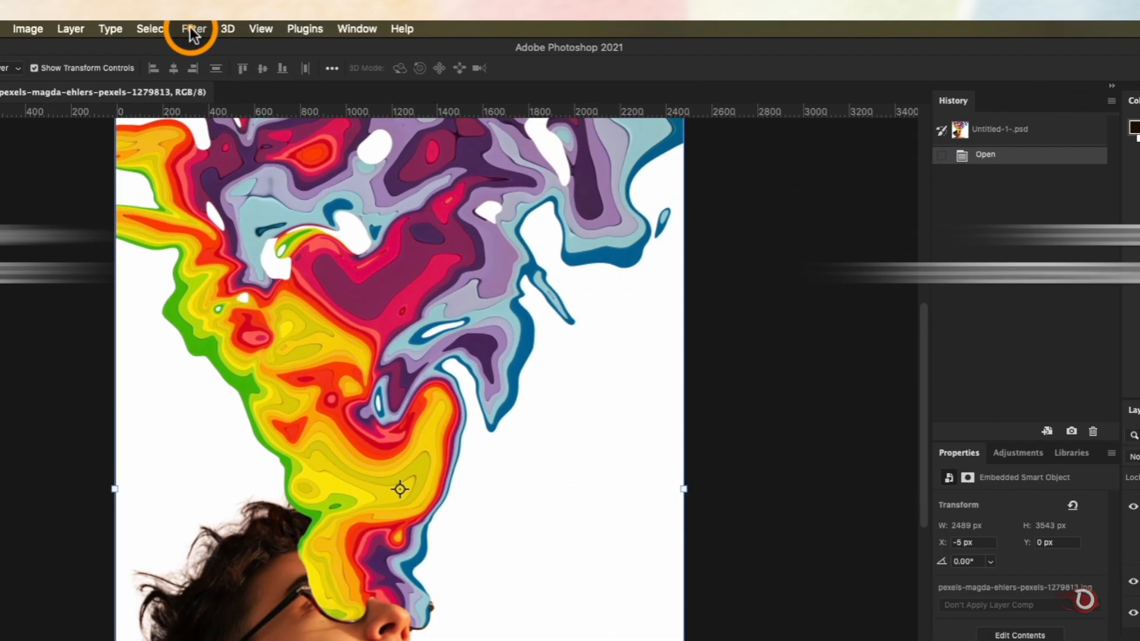
left_click(287, 34)
left_click(162, 124)
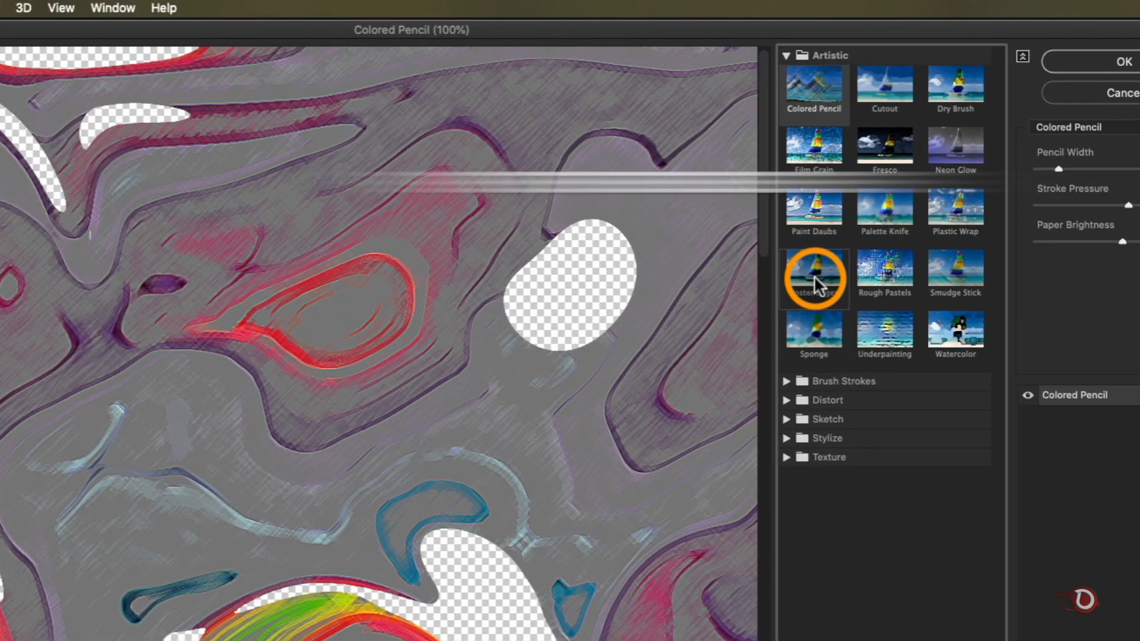
left_click(838, 219)
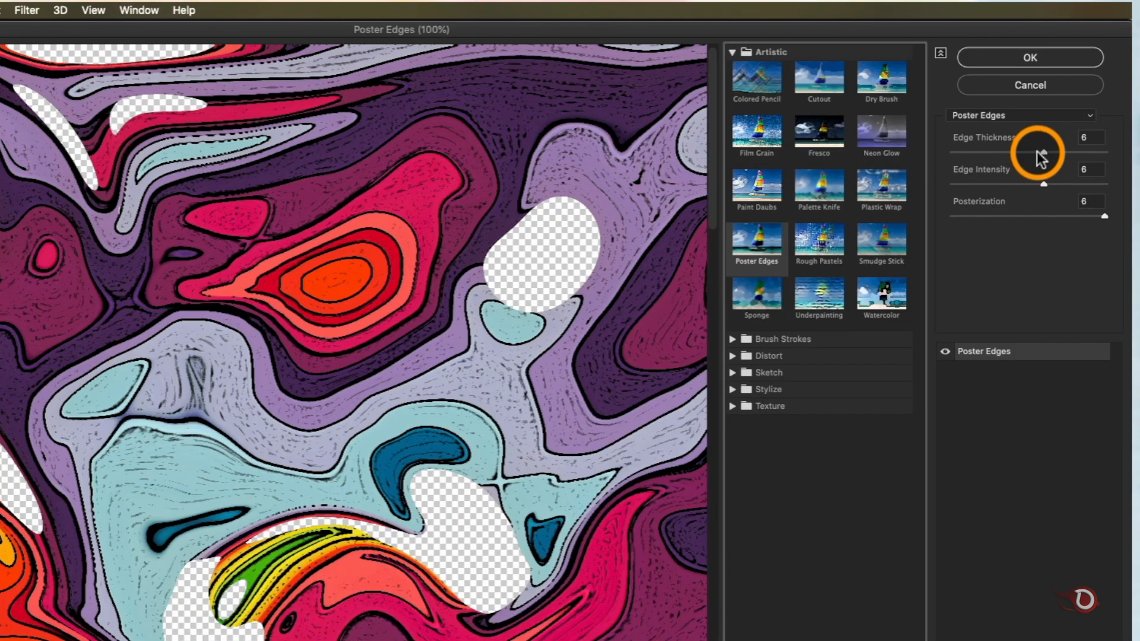
- Apply Poster Edges with Edge Thickness 6, Edge Intensity 7 and Posterization 6
left_click_drag(1040, 157, 1052, 186)
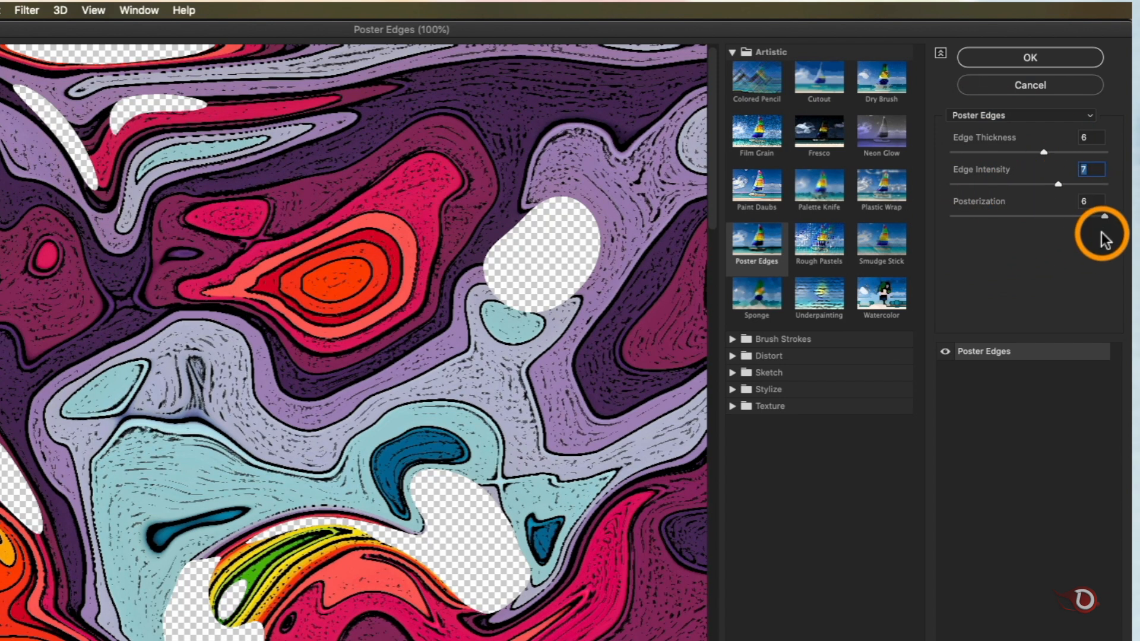
mouse_move(1099, 218)
left_mouse_down()
mouse_move(953, 223)
mouse_move(1112, 226)
left_mouse_up()
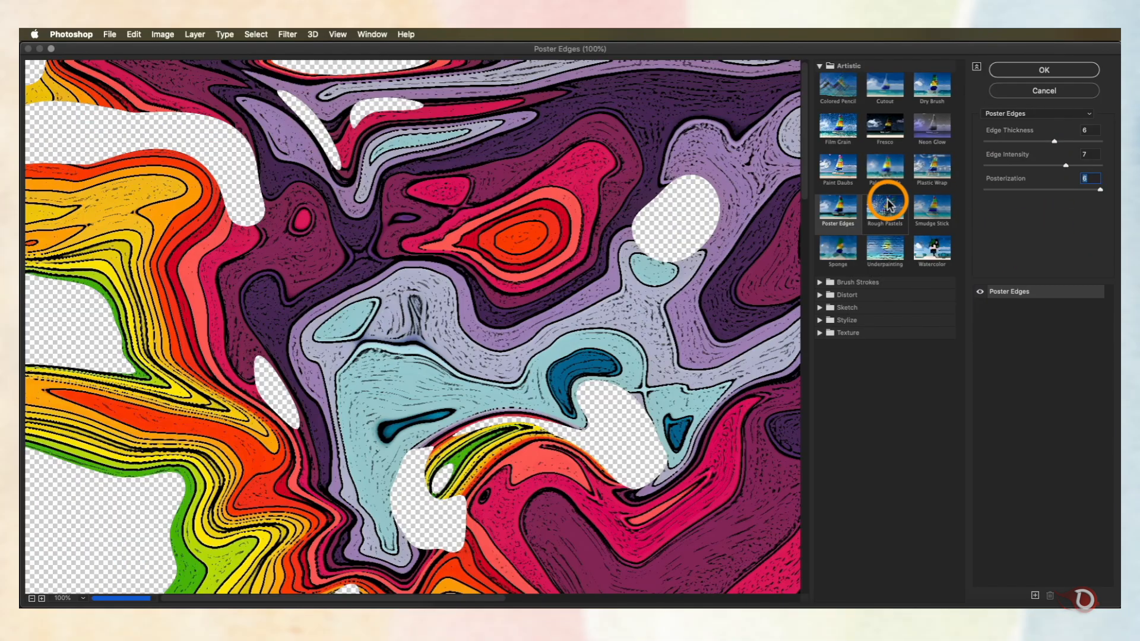
left_click(1079, 76)
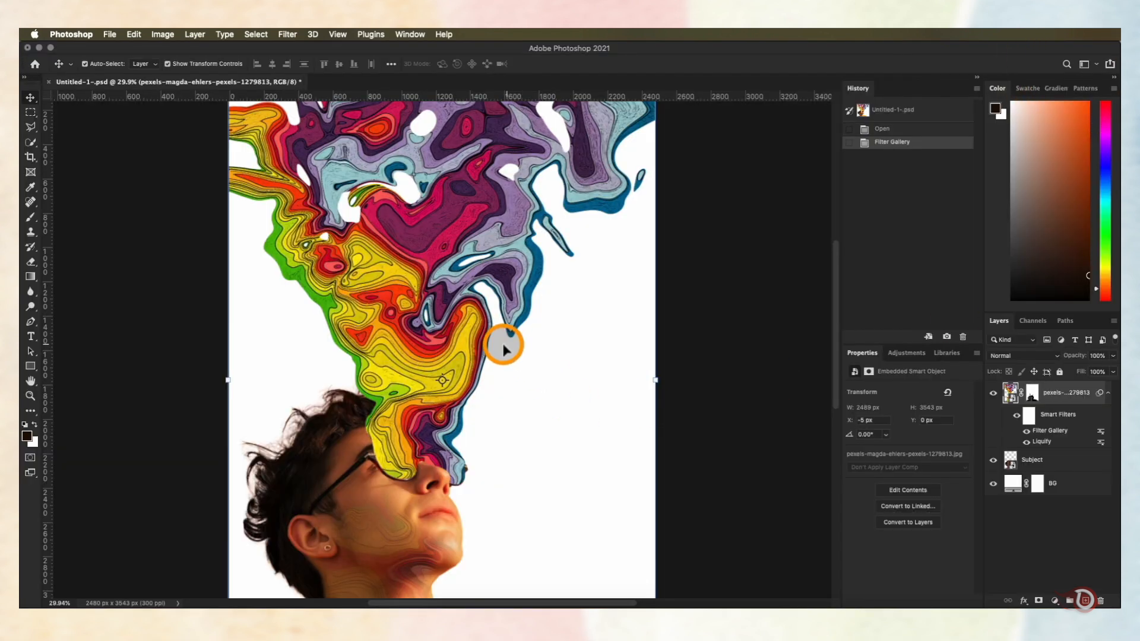
scroll(503, 349, "down", 3)
scroll(502, 348, "up", 5)
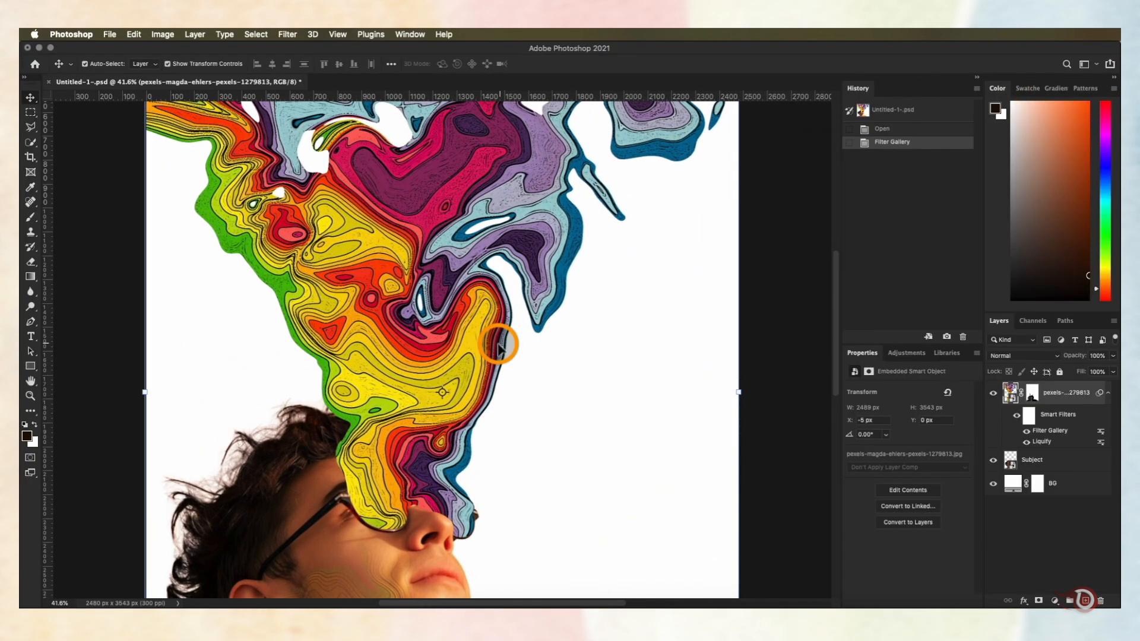
- Set the Poster Edges smart filter's blending to Overlay mode at 80% opacity
scroll(499, 347, "up", 5)
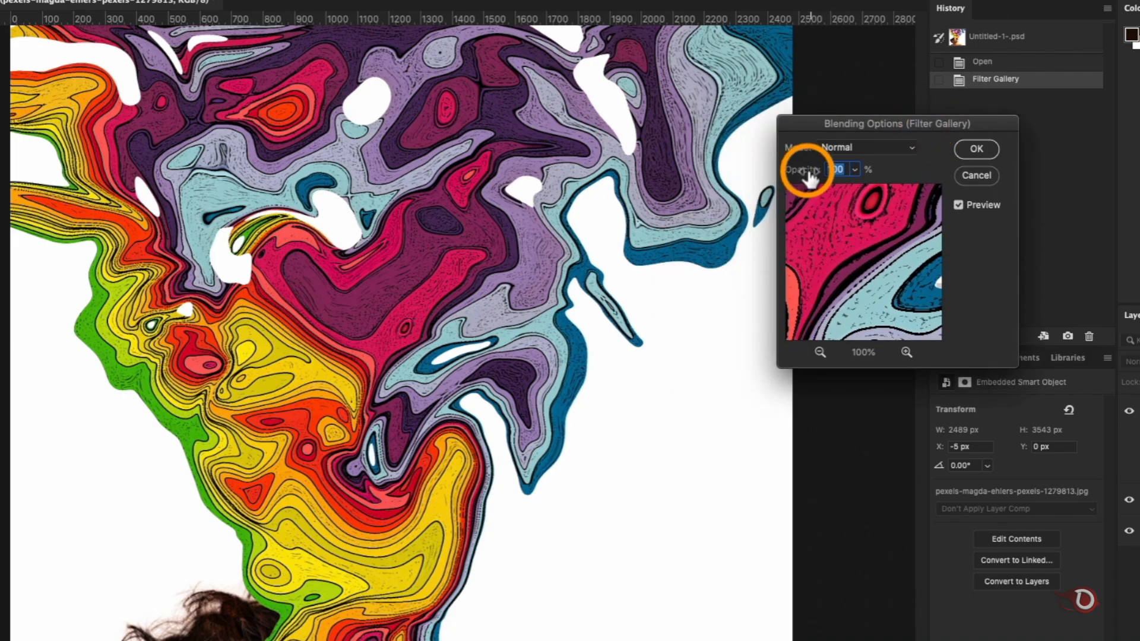
mouse_move(810, 171)
left_mouse_down()
mouse_move(797, 171)
mouse_move(808, 177)
left_mouse_up()
left_click(866, 147)
left_click(847, 326)
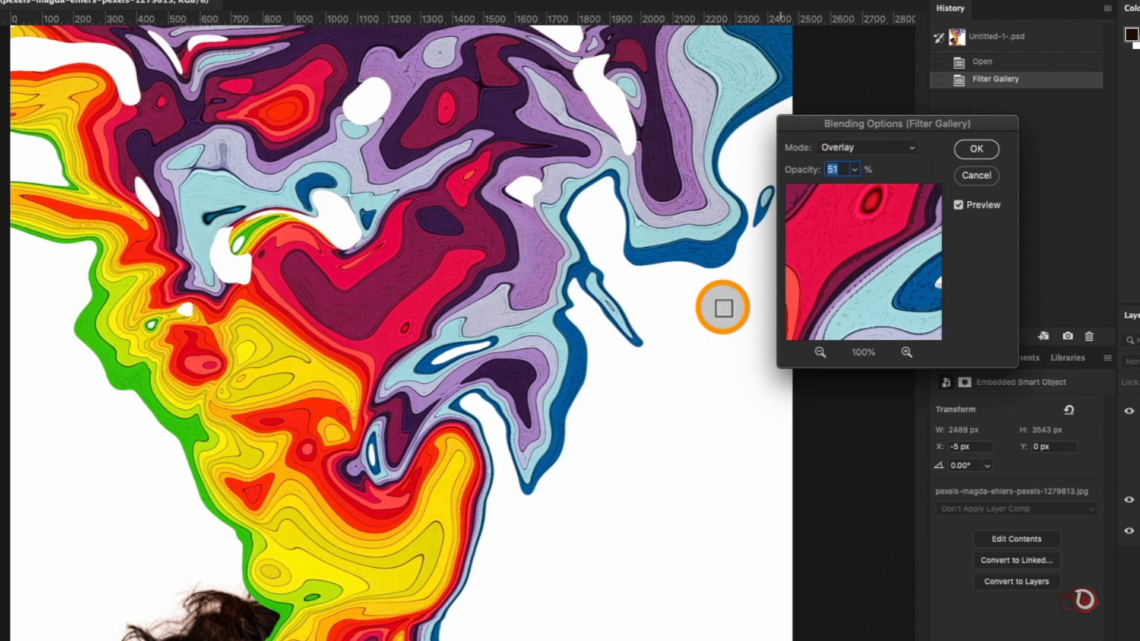
left_click_drag(736, 217, 746, 218)
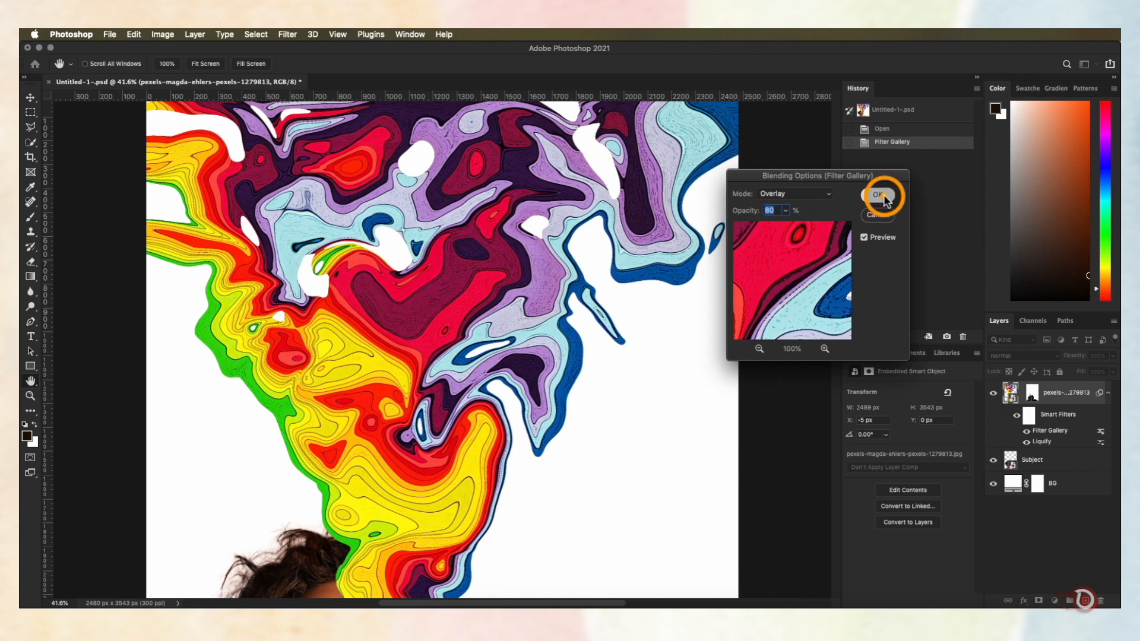
left_click(879, 196)
- Apply a High Pass filter to the rainbow stripes layer, adjusting its radius to bring out the fine contour lines
scroll(459, 335, "down", 5)
scroll(460, 336, "up", 5)
scroll(460, 335, "up", 4)
scroll(460, 335, "down", 2)
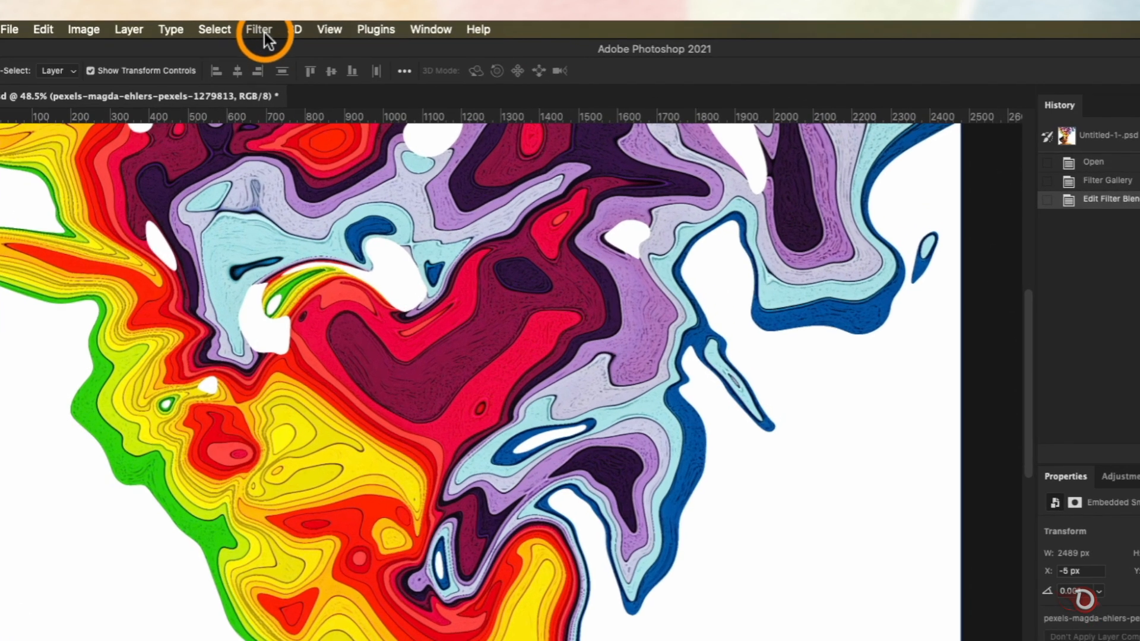
left_click(287, 35)
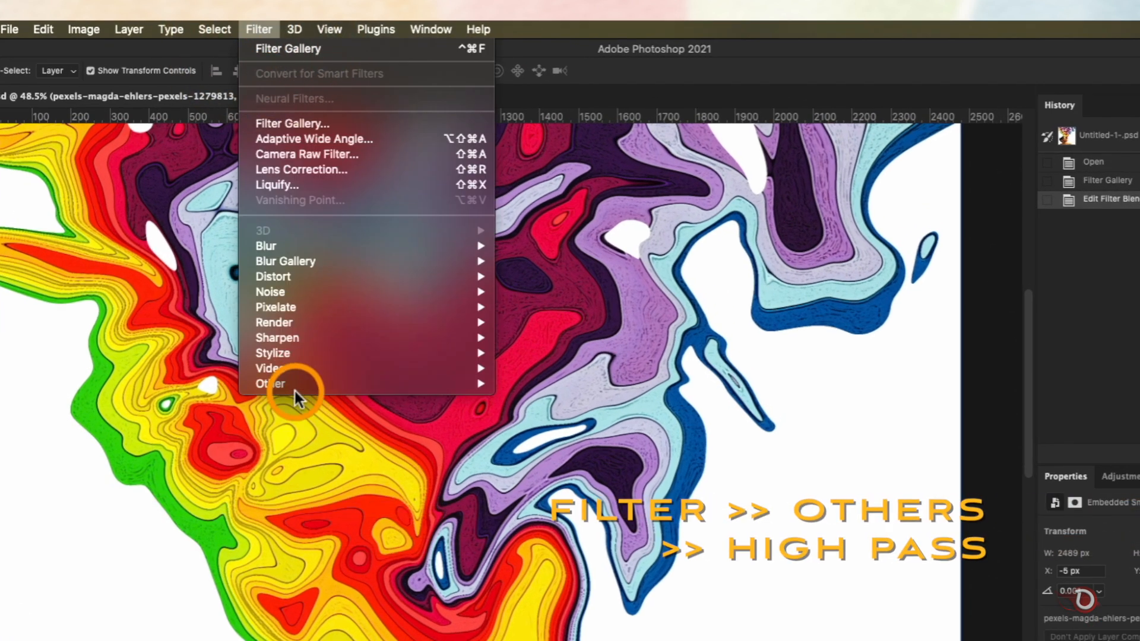
mouse_move(353, 287)
left_click(580, 398)
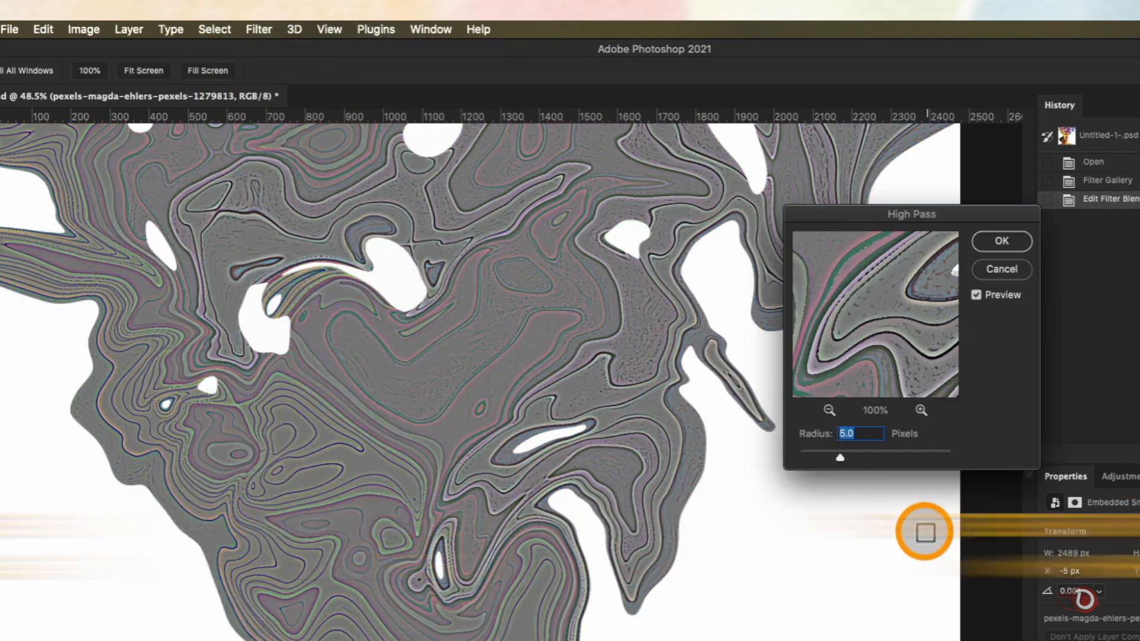
left_click(828, 444)
mouse_move(761, 338)
left_mouse_down()
mouse_move(743, 338)
mouse_move(756, 343)
left_mouse_up()
key("Return")
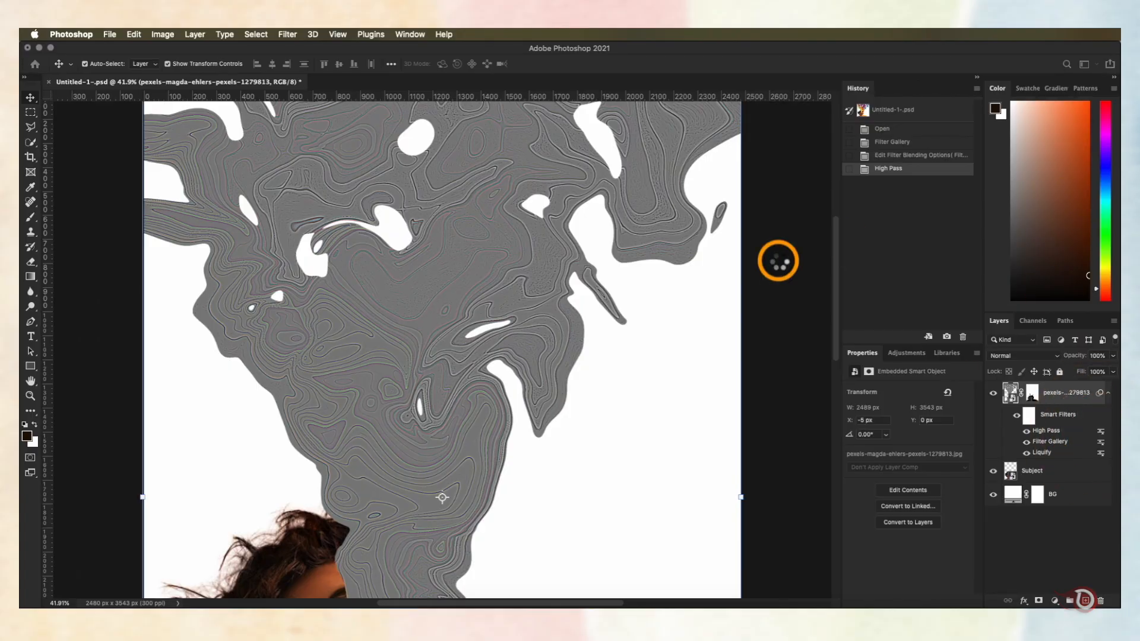
- Change the High Pass smart filter's blending mode to Overlay
left_click(814, 196)
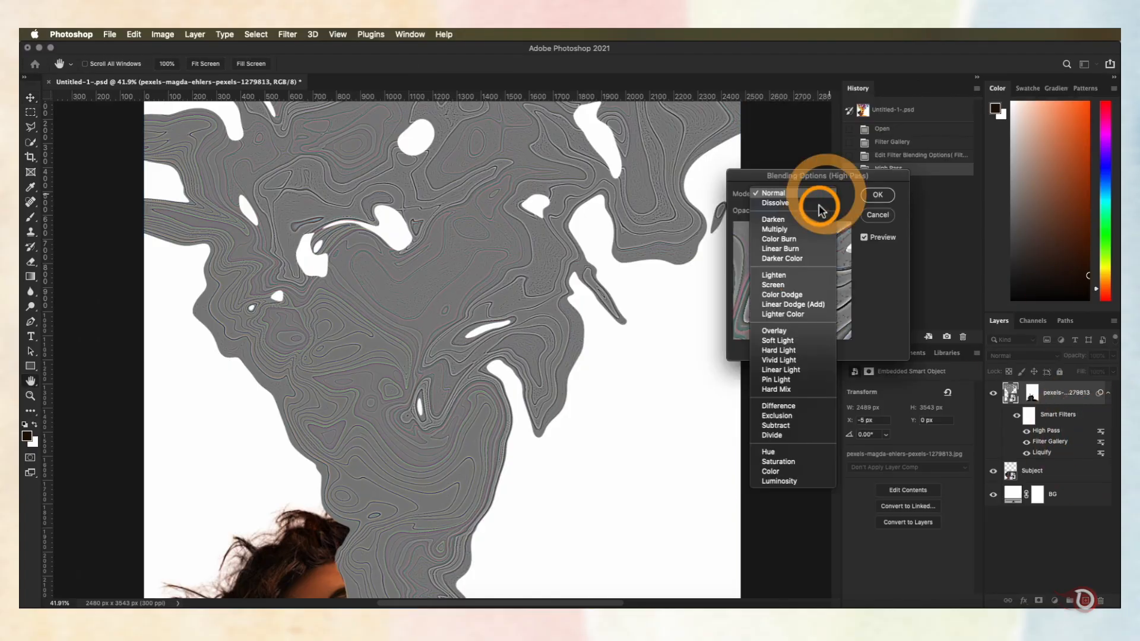
left_click(785, 332)
left_click(543, 302)
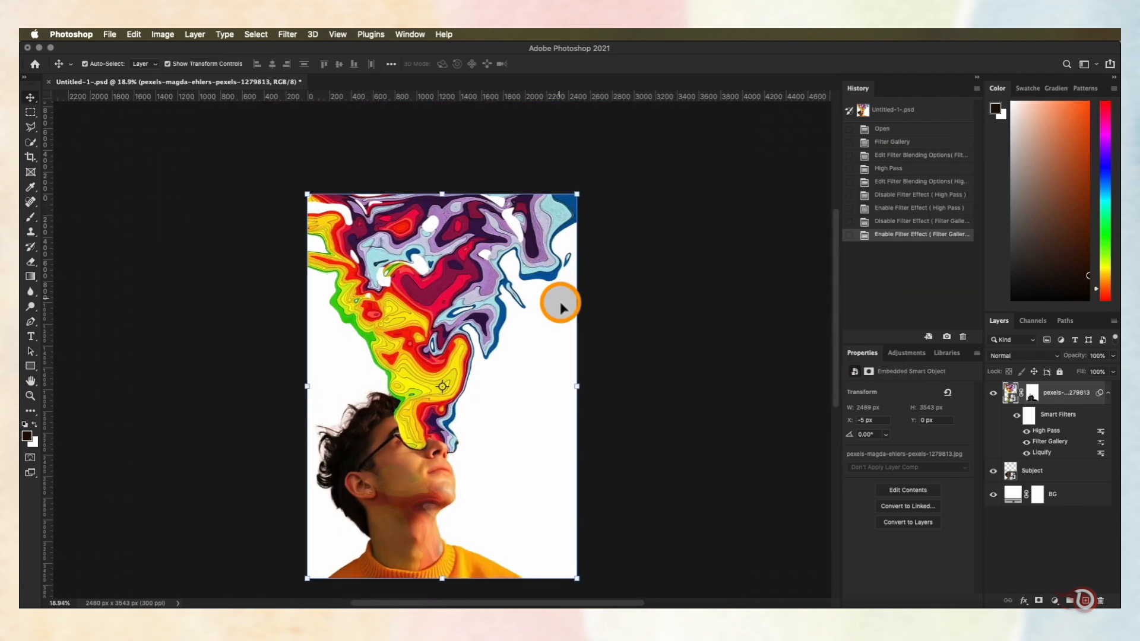
- Add a text layer reading FOCUS beside the young man's face
scroll(559, 301, "up", 3)
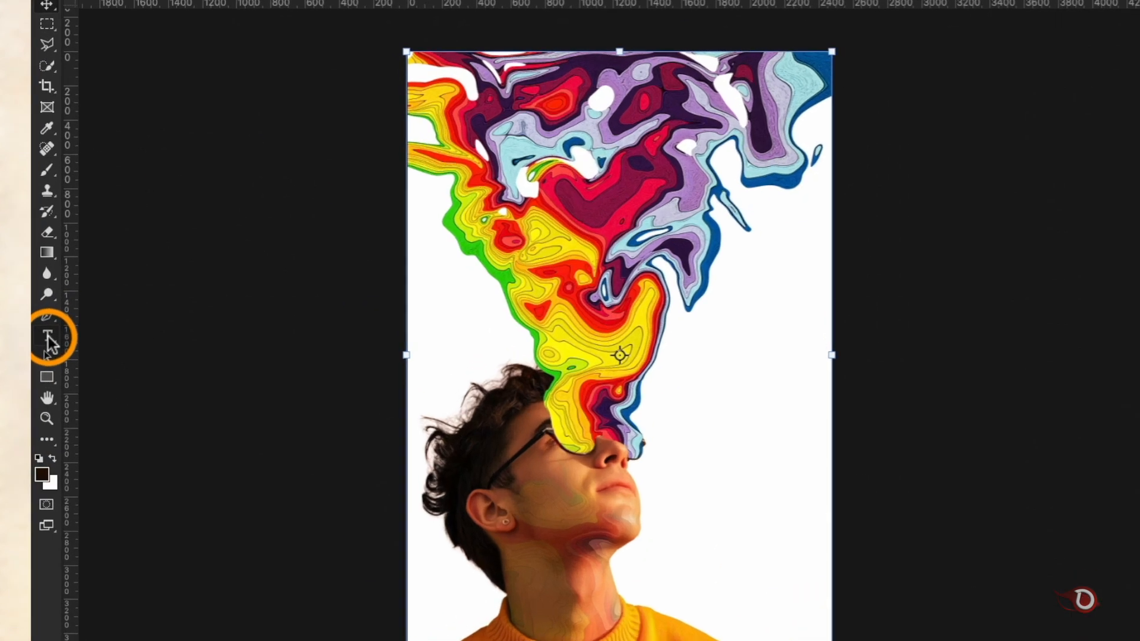
left_click(30, 336)
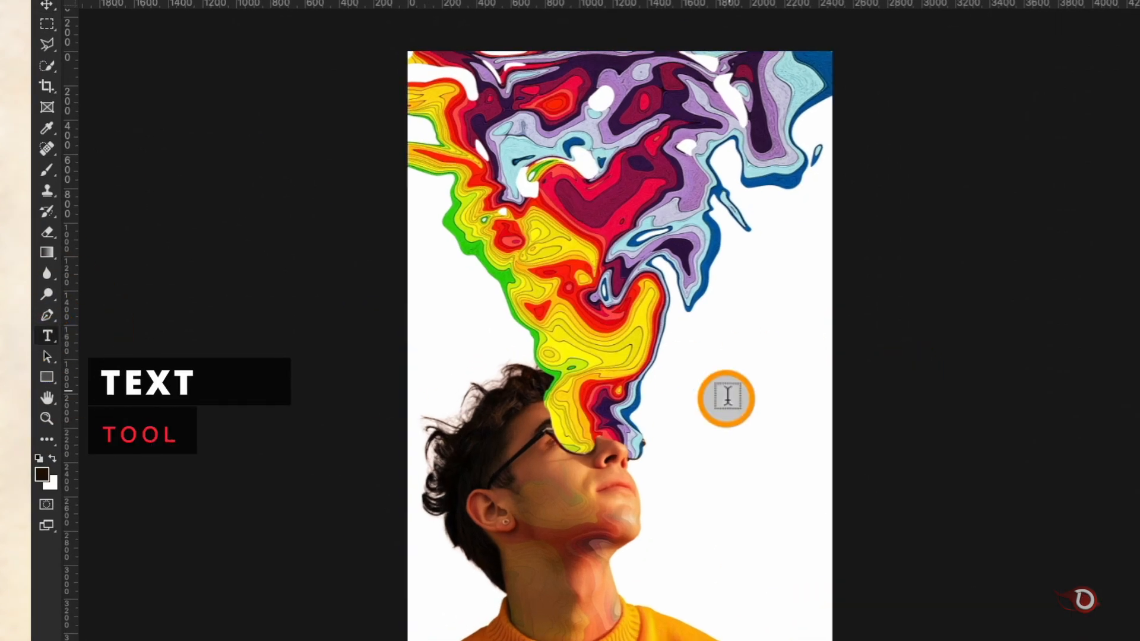
left_click(675, 401)
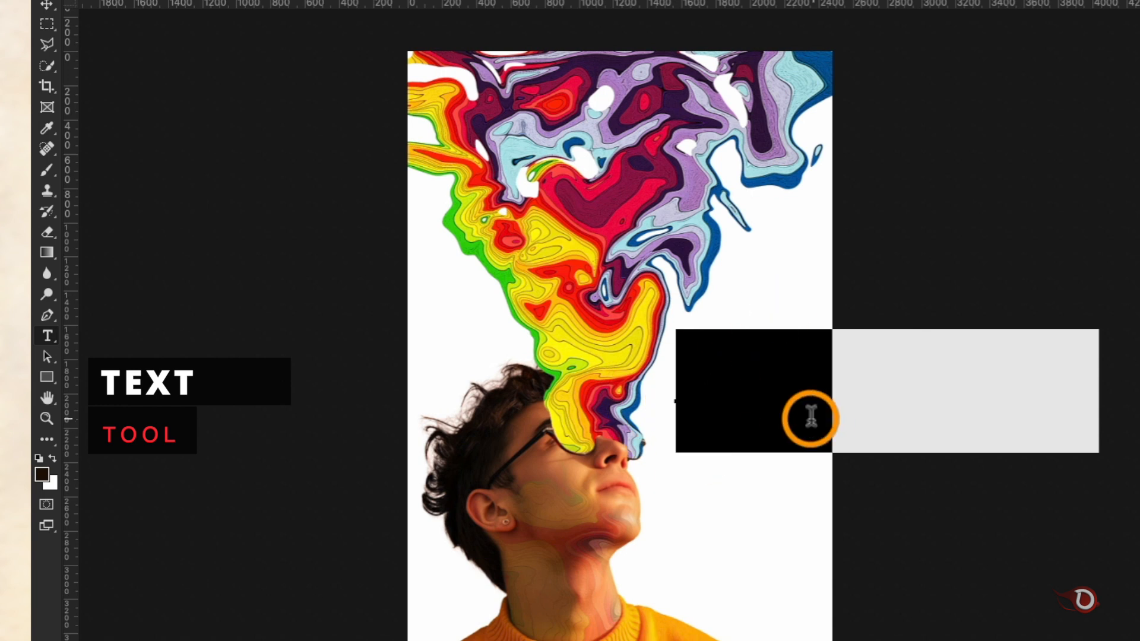
left_click(47, 5)
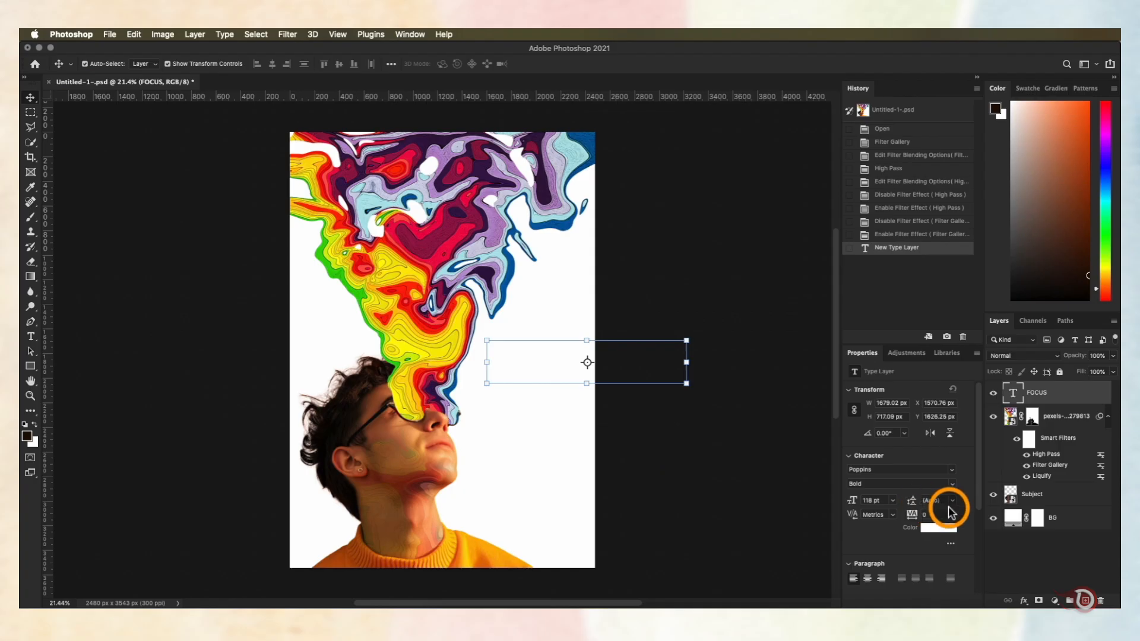
key("Caps_Lock")
- Change the FOCUS text color to light gray #e6e9eb
left_click(943, 528)
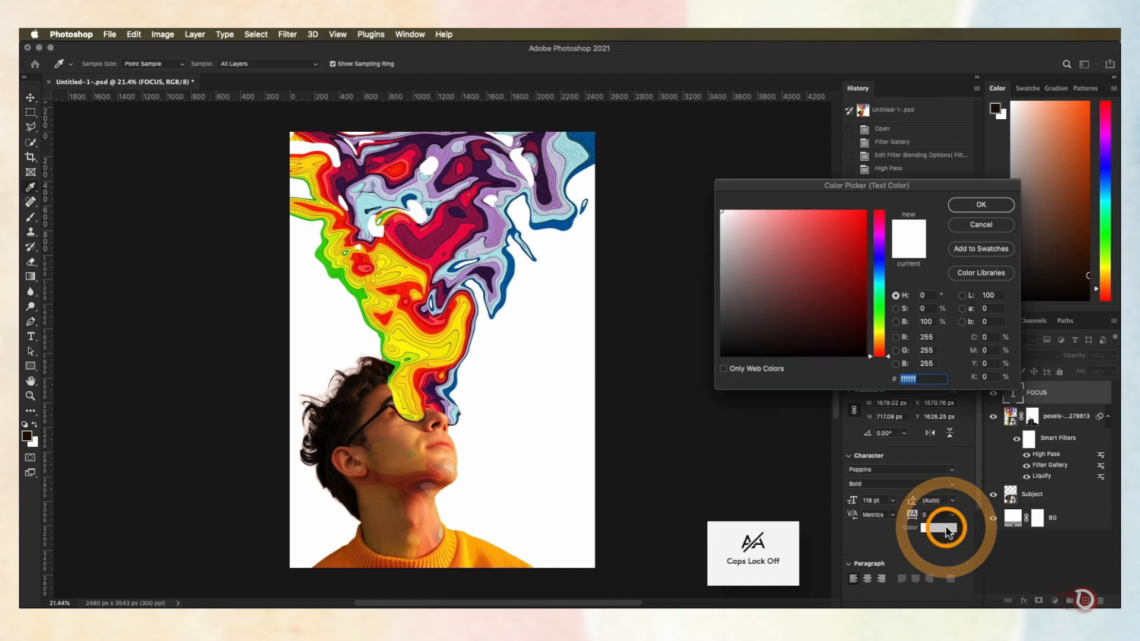
mouse_move(715, 304)
left_mouse_down()
mouse_move(710, 229)
mouse_move(734, 229)
mouse_move(725, 222)
left_mouse_up()
left_click(510, 259)
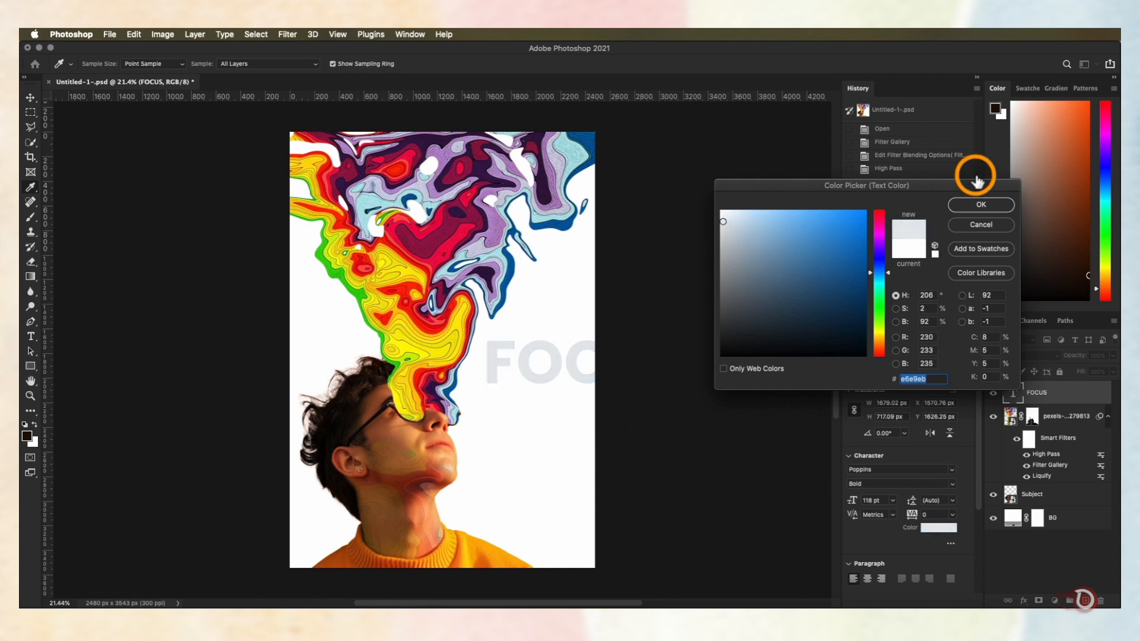
left_click(958, 208)
- Move the FOCUS text onto the upper part of the artwork and set its font to Tallica
left_click_drag(556, 355, 414, 194)
left_click(949, 473)
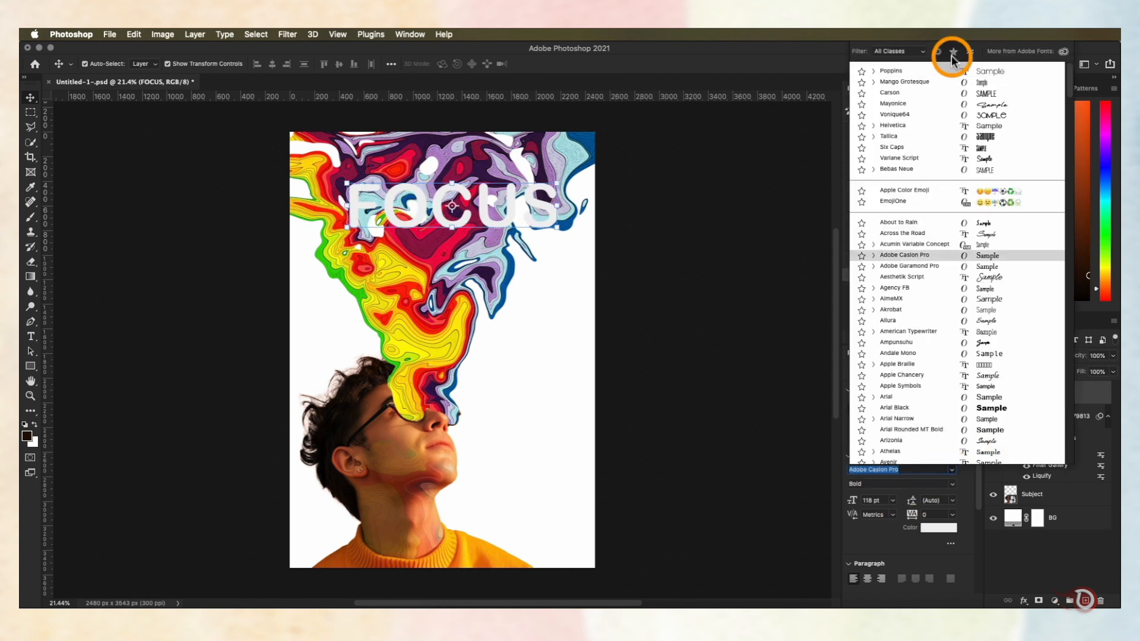
left_click(911, 137)
- Scale the FOCUS text up to about 2048 px wide and place it centered at the top of the canvas
left_click_drag(463, 208, 560, 205)
left_click_drag(481, 228, 511, 289)
left_click_drag(595, 424, 563, 394)
mouse_move(468, 278)
left_mouse_down()
mouse_move(463, 265)
mouse_move(472, 272)
left_mouse_up()
key("Return")
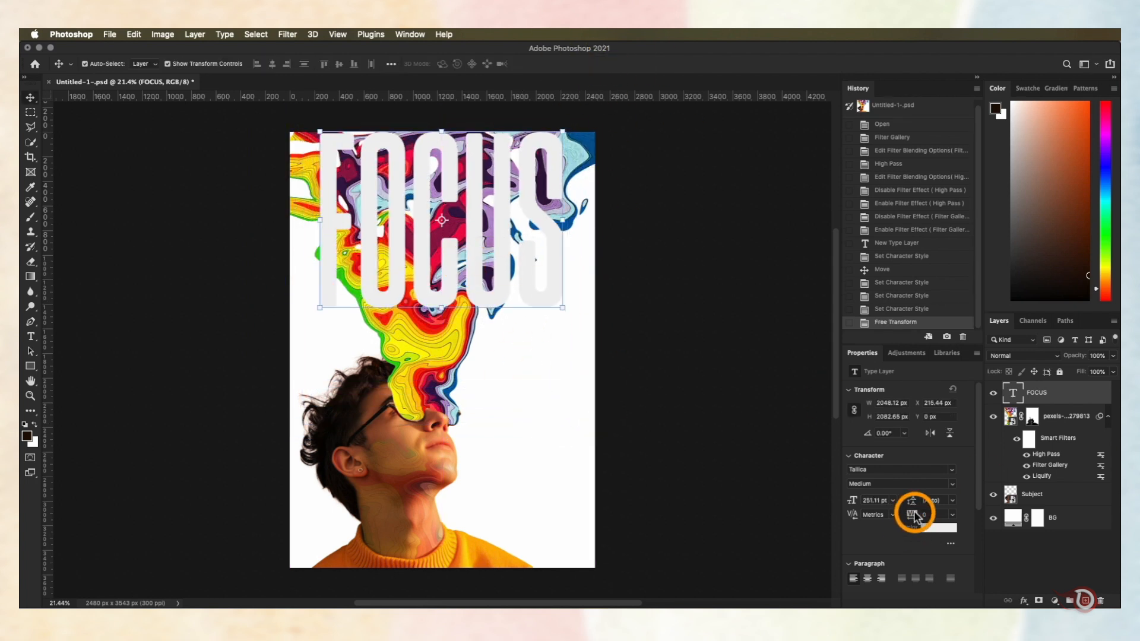
- Set the FOCUS text's tracking to 120 and reposition it so the letters span the full canvas width
left_click_drag(911, 514, 918, 514)
left_click_drag(534, 226, 510, 227)
left_click_drag(910, 515, 920, 516)
left_click_drag(552, 224, 520, 222)
left_click_drag(912, 514, 907, 514)
left_click_drag(418, 228, 422, 222)
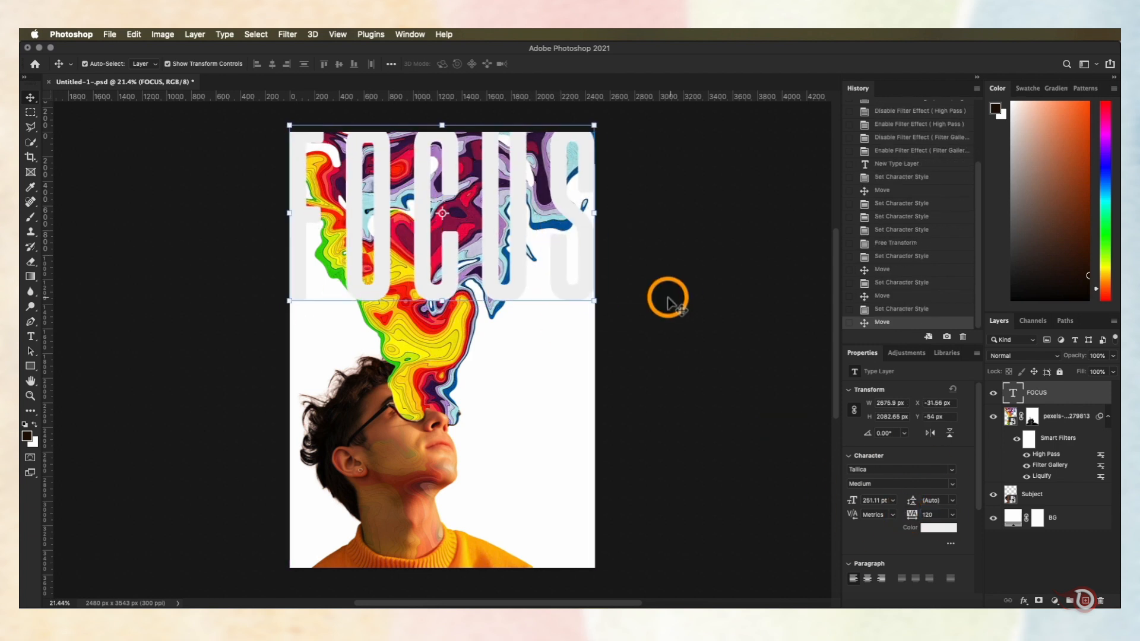
- Place the FOCUS text layer between the rainbow stripes layer and the Subject layer
left_click(670, 254)
scroll(475, 223, "up", 5)
scroll(431, 228, "up", 2)
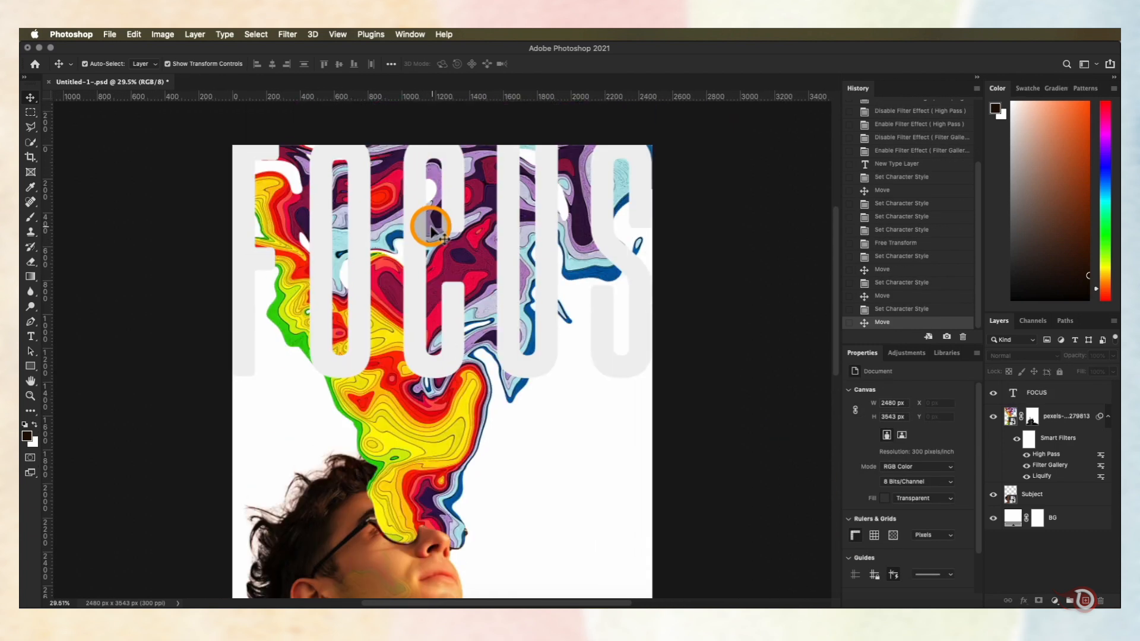
left_click_drag(1055, 394, 1055, 486)
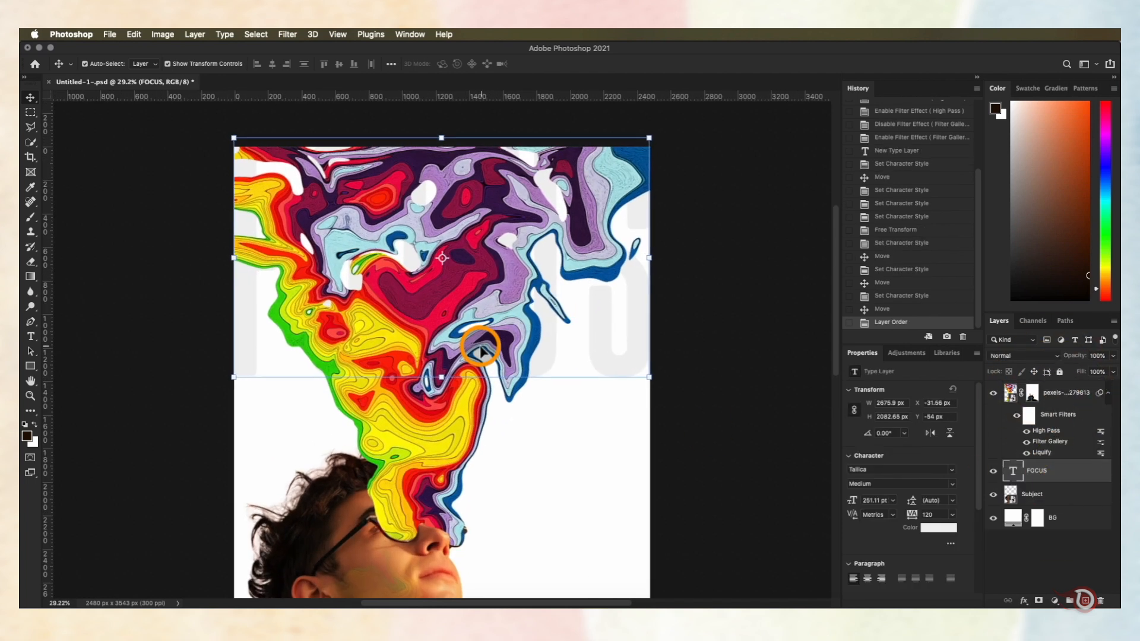
- Reopen the Liquify smart filter of the rainbow stripes layer for editing
scroll(481, 351, "up", 3)
scroll(481, 350, "down", 1)
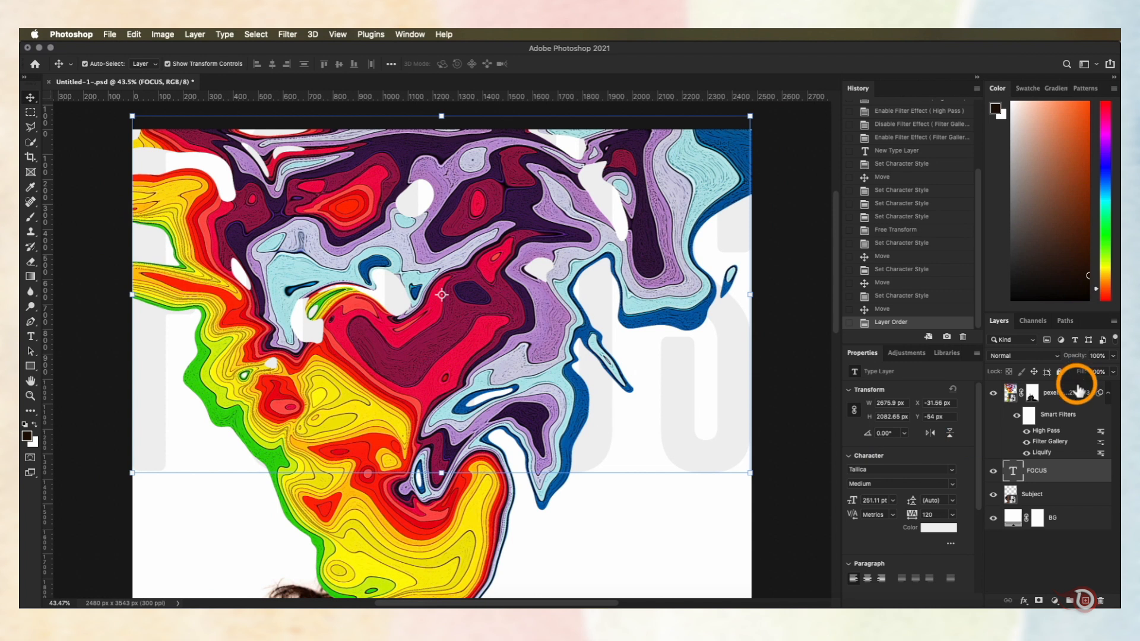
scroll(585, 356, "down", 2)
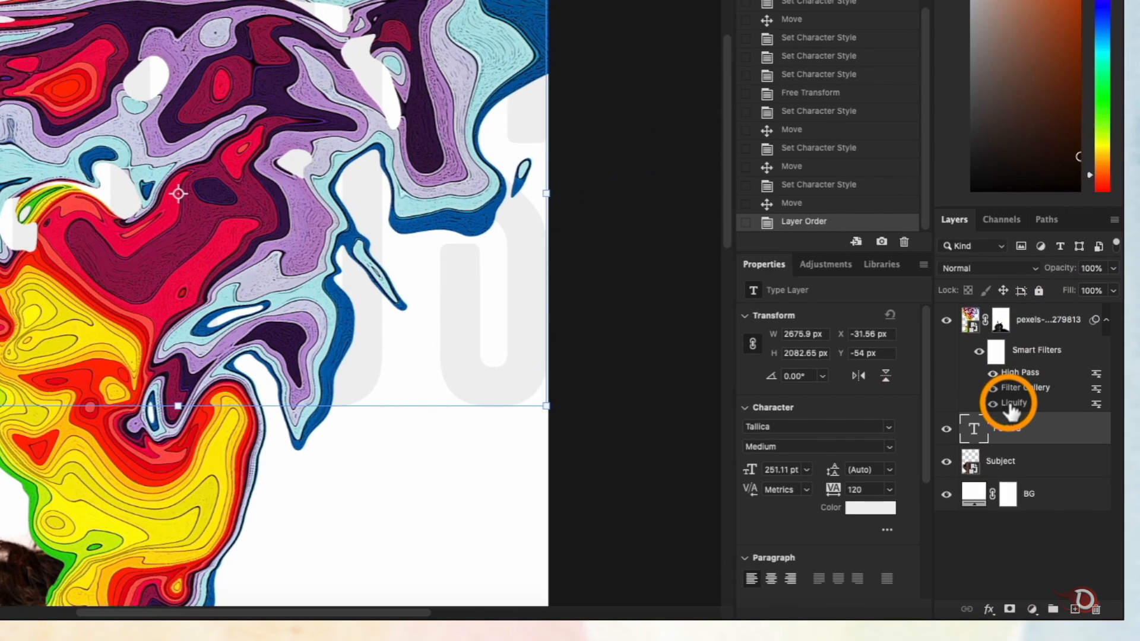
double_click(1011, 404)
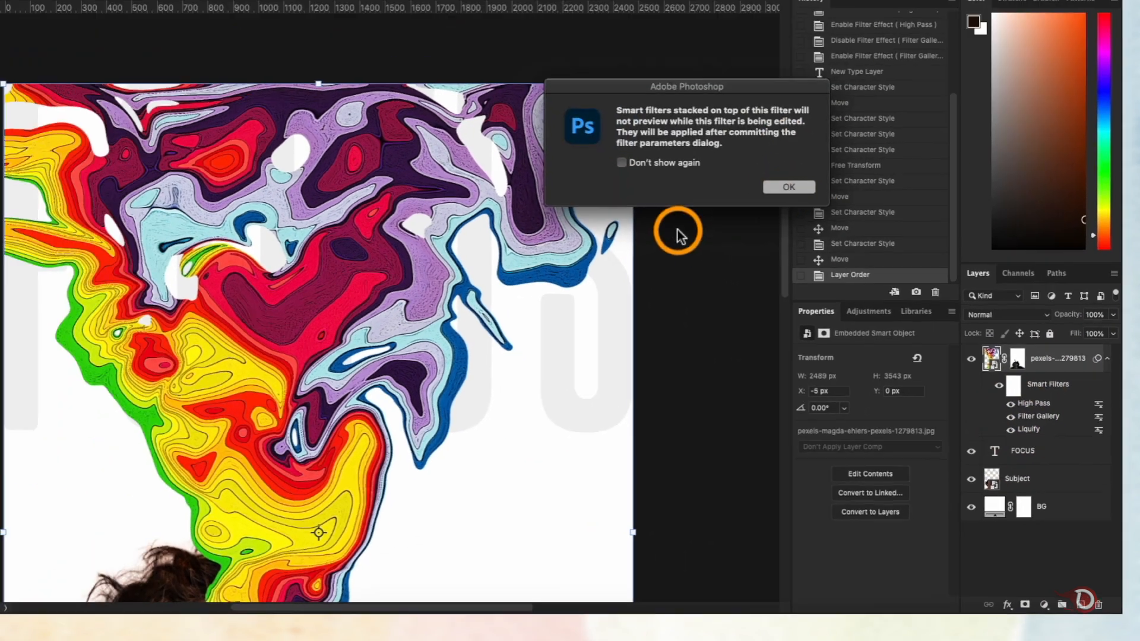
key("Return")
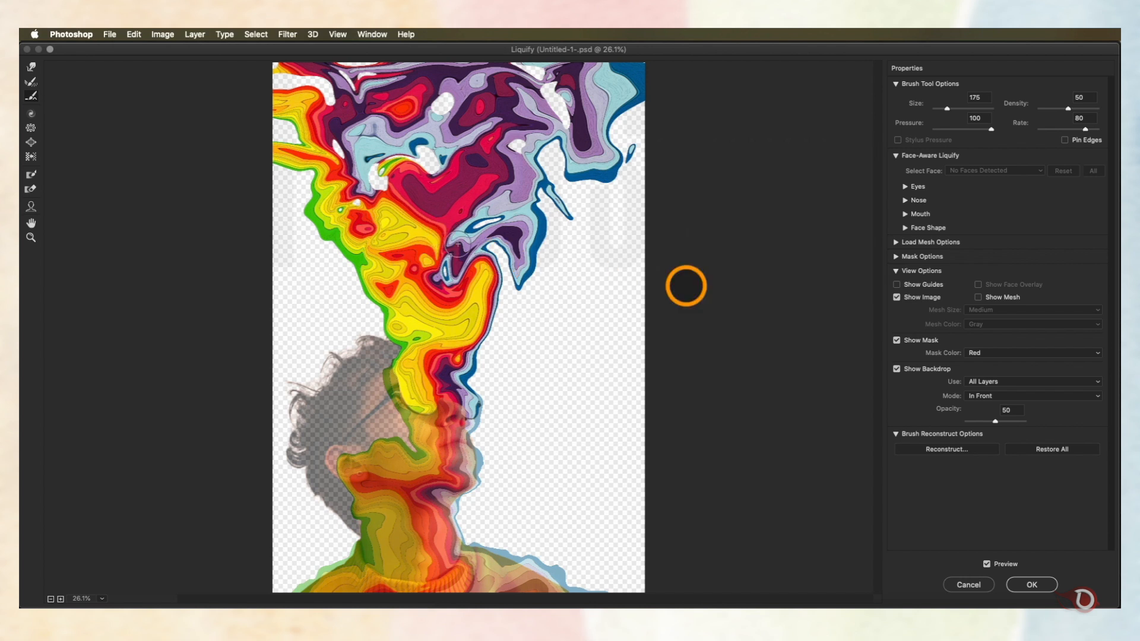
- Use the FOCUS layer as the Liquify backdrop at 77% opacity
left_click(1094, 381)
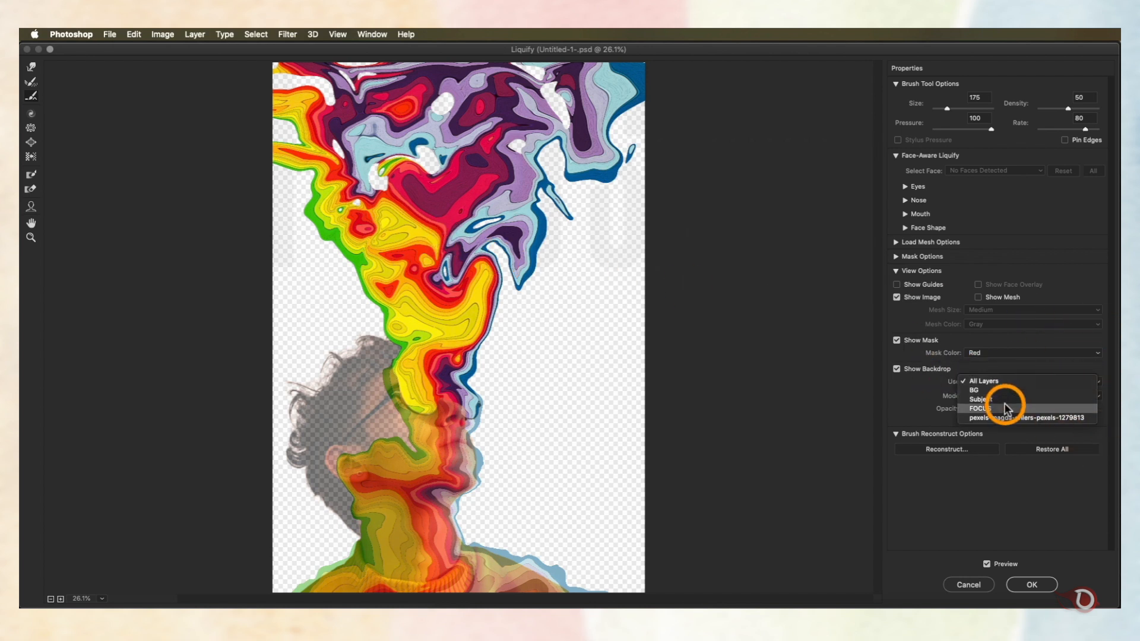
left_click(1024, 409)
left_click_drag(992, 424, 1007, 423)
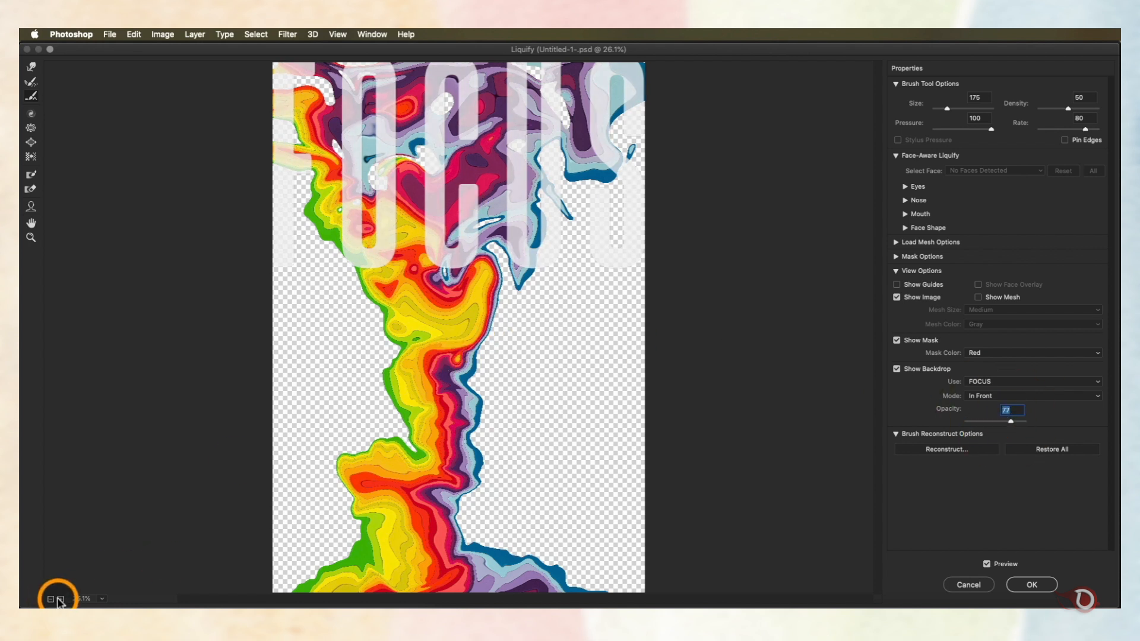
- Zoom Liquify to 50% and, with the Forward Warp tool, start pushing the stripes around the letter C
left_click(60, 599)
left_click_drag(395, 224, 558, 404)
left_click(31, 67)
left_click_drag(301, 285, 358, 287)
key("[")
key("[")
key("[")
key("[")
key("[")
mouse_move(429, 135)
left_mouse_down()
mouse_move(379, 183)
mouse_move(511, 108)
left_mouse_up()
left_click_drag(440, 228, 473, 244)
mouse_move(446, 374)
left_mouse_down()
mouse_move(480, 356)
mouse_move(487, 321)
left_mouse_up()
left_click_drag(457, 359, 392, 386)
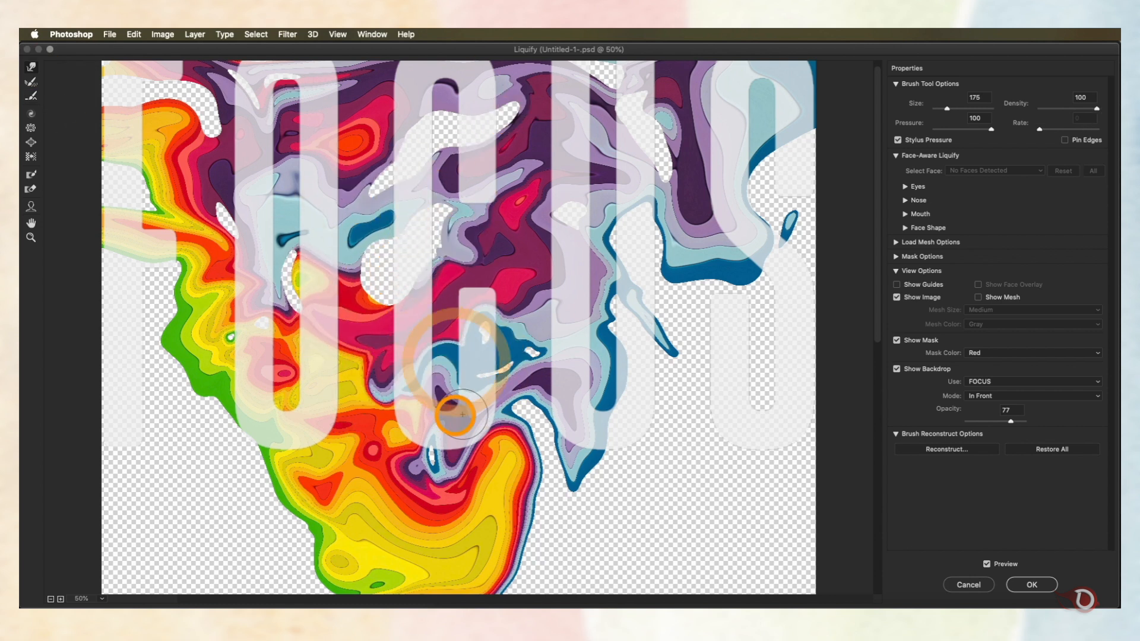
- Warp the stripes below the C and across the F and O, opening gaps that reveal the letters
left_click_drag(516, 410, 415, 431)
mouse_move(471, 382)
left_mouse_down()
mouse_move(454, 418)
mouse_move(475, 426)
mouse_move(442, 392)
left_mouse_up()
left_click_drag(415, 279, 432, 306)
left_click_drag(380, 279, 404, 303)
mouse_move(303, 273)
left_mouse_down()
mouse_move(338, 261)
mouse_move(315, 412)
mouse_move(261, 445)
left_mouse_up()
mouse_move(190, 386)
left_mouse_down()
mouse_move(229, 368)
mouse_move(202, 320)
left_mouse_up()
left_click_drag(234, 237, 270, 196)
left_click_drag(191, 318, 224, 299)
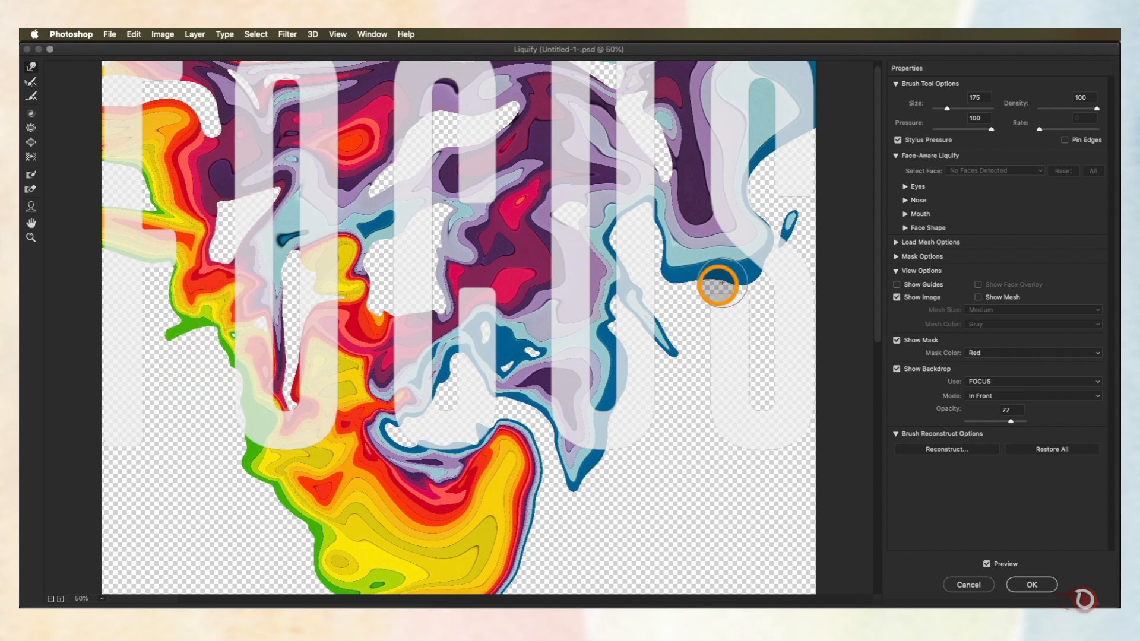
- Pull the stripes down over the U and S, and open more gaps across the F, O and C
left_click_drag(668, 167, 735, 329)
left_click_drag(697, 267, 709, 365)
left_click_drag(616, 389, 704, 460)
left_click_drag(488, 440, 472, 428)
mouse_move(305, 377)
left_mouse_down()
mouse_move(257, 400)
mouse_move(238, 371)
left_mouse_up()
mouse_move(224, 453)
left_mouse_down()
mouse_move(267, 407)
mouse_move(318, 445)
mouse_move(283, 462)
left_mouse_up()
mouse_move(257, 262)
left_mouse_down()
mouse_move(212, 218)
mouse_move(163, 221)
mouse_move(135, 261)
mouse_move(178, 325)
mouse_move(174, 111)
mouse_move(194, 102)
mouse_move(231, 126)
mouse_move(308, 67)
mouse_move(451, 94)
left_mouse_up()
mouse_move(515, 112)
left_mouse_down()
mouse_move(517, 91)
mouse_move(508, 127)
mouse_move(471, 165)
mouse_move(491, 171)
mouse_move(446, 275)
mouse_move(554, 244)
mouse_move(588, 194)
mouse_move(590, 66)
mouse_move(623, 117)
mouse_move(667, 67)
left_mouse_up()
mouse_move(644, 415)
left_mouse_down()
mouse_move(815, 393)
mouse_move(660, 410)
mouse_move(718, 339)
mouse_move(744, 338)
mouse_move(599, 359)
mouse_move(586, 328)
mouse_move(598, 317)
mouse_move(555, 340)
left_mouse_up()
- Smooth rough spots in the warped stripes over the O, C and U and along their lower edges with the Smooth tool
left_click(283, 168)
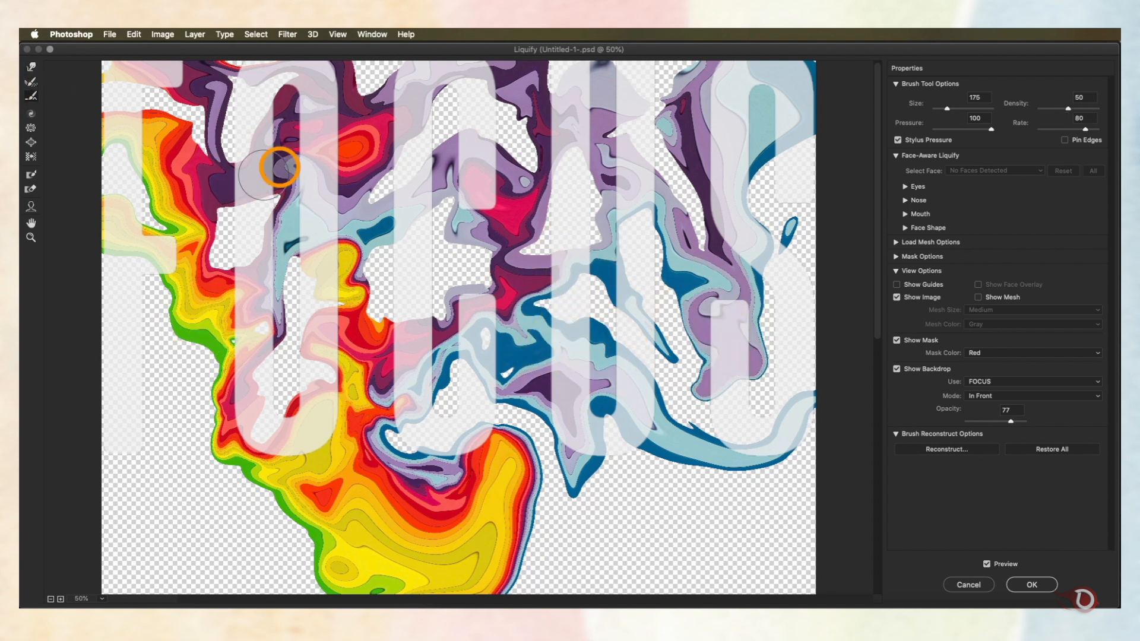
left_click(428, 188)
left_click(349, 396)
left_click(462, 365)
left_click(377, 462)
left_click(592, 491)
left_click(695, 430)
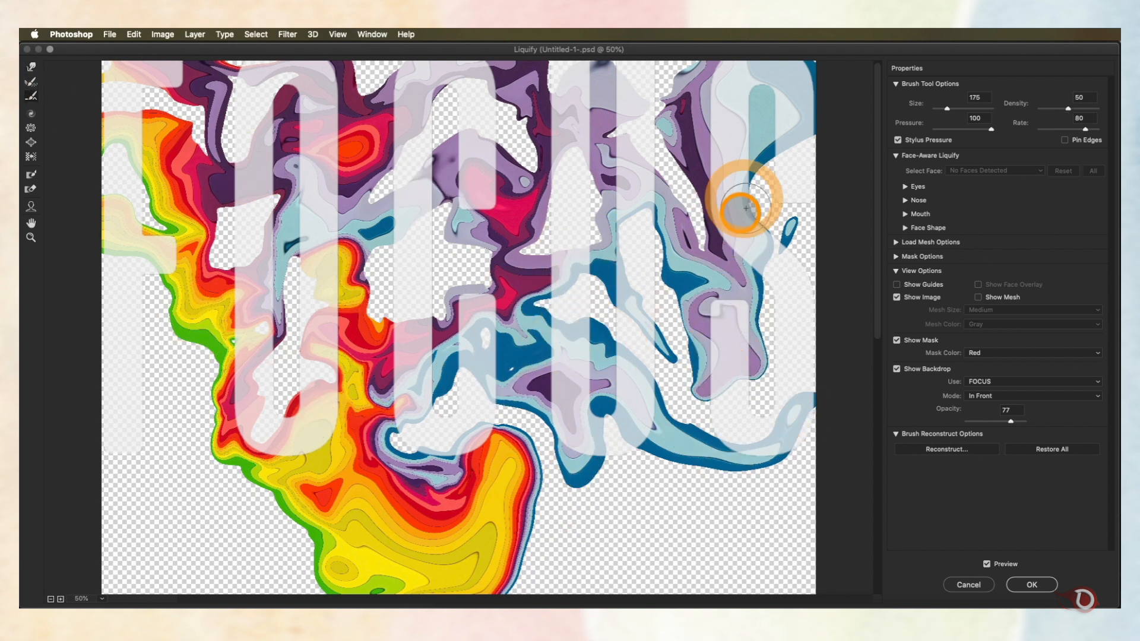
- Twirl parts of the stripes over the U and S with the Twirl Clockwise tool and apply the Liquify changes
left_click(31, 114)
left_click(712, 121)
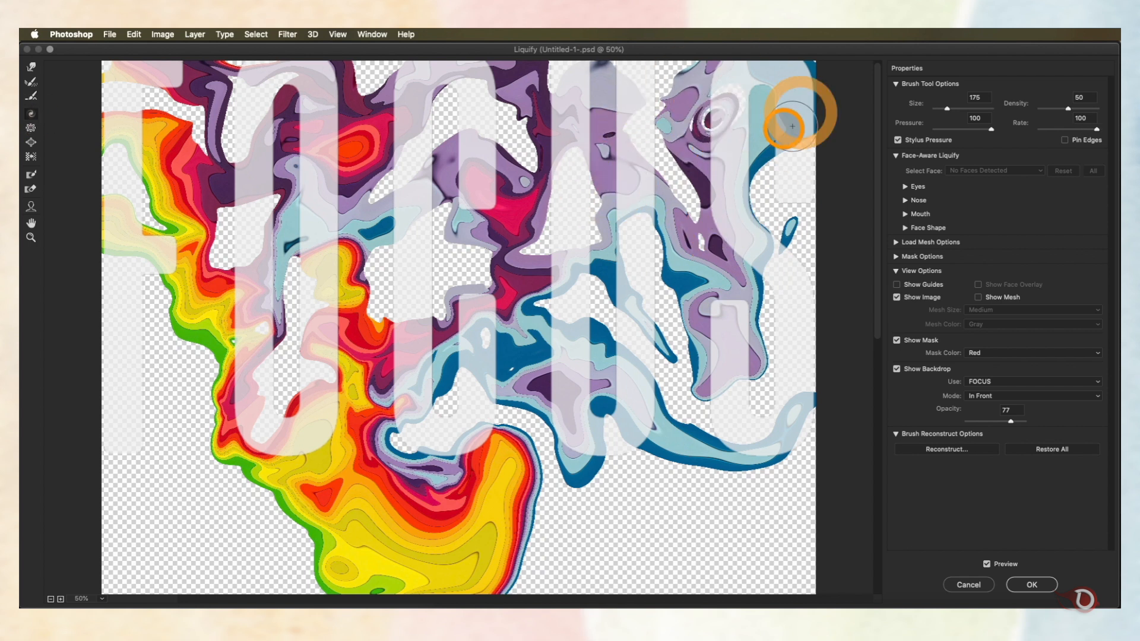
left_click_drag(723, 286, 684, 313)
mouse_move(609, 394)
left_mouse_down()
mouse_move(549, 345)
mouse_move(569, 381)
mouse_move(527, 279)
mouse_move(544, 256)
mouse_move(518, 243)
left_mouse_up()
mouse_move(610, 356)
left_mouse_down()
mouse_move(669, 242)
mouse_move(664, 346)
mouse_move(596, 397)
left_mouse_up()
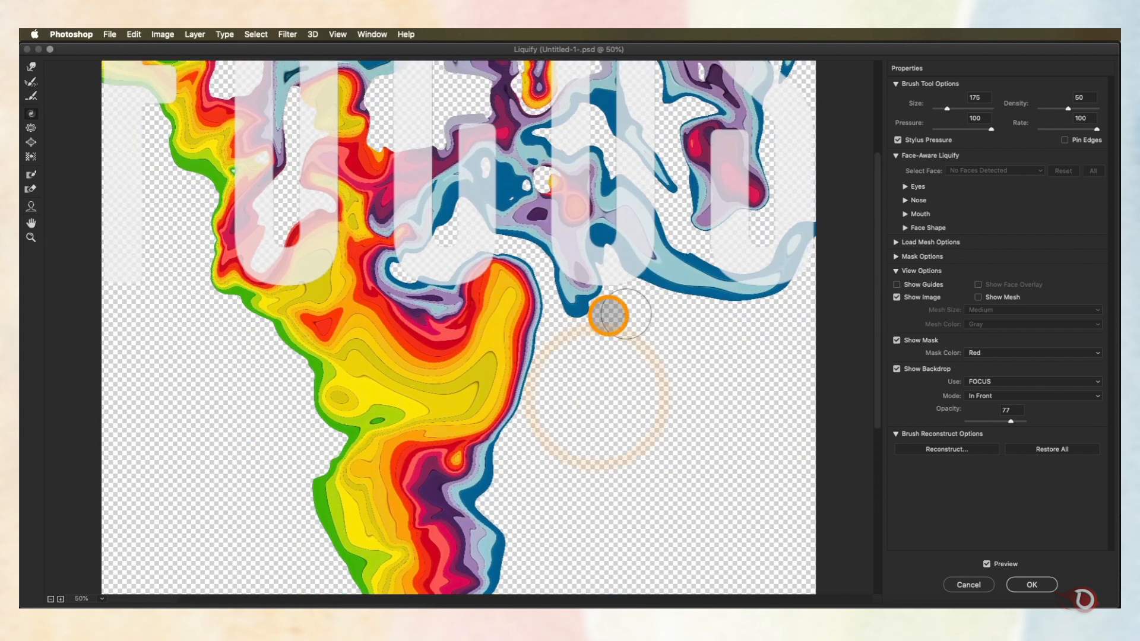
left_click(1031, 584)
- Target the stripe layer's mask and load the FOCUS lettering as a selection
scroll(490, 404, "down", 5)
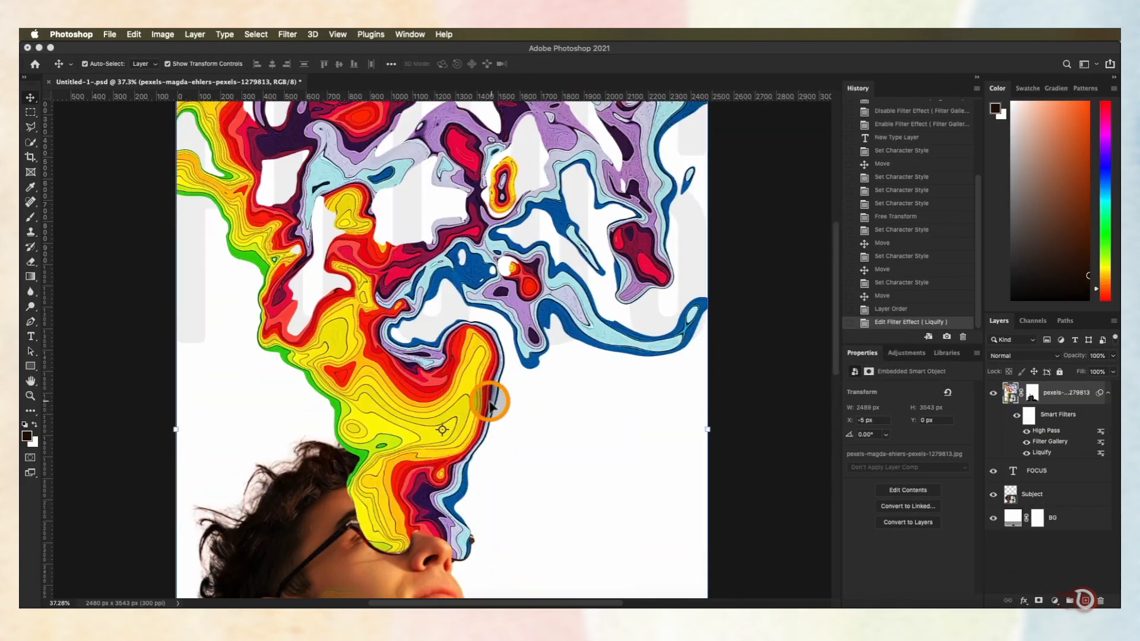
scroll(490, 405, "up", 3)
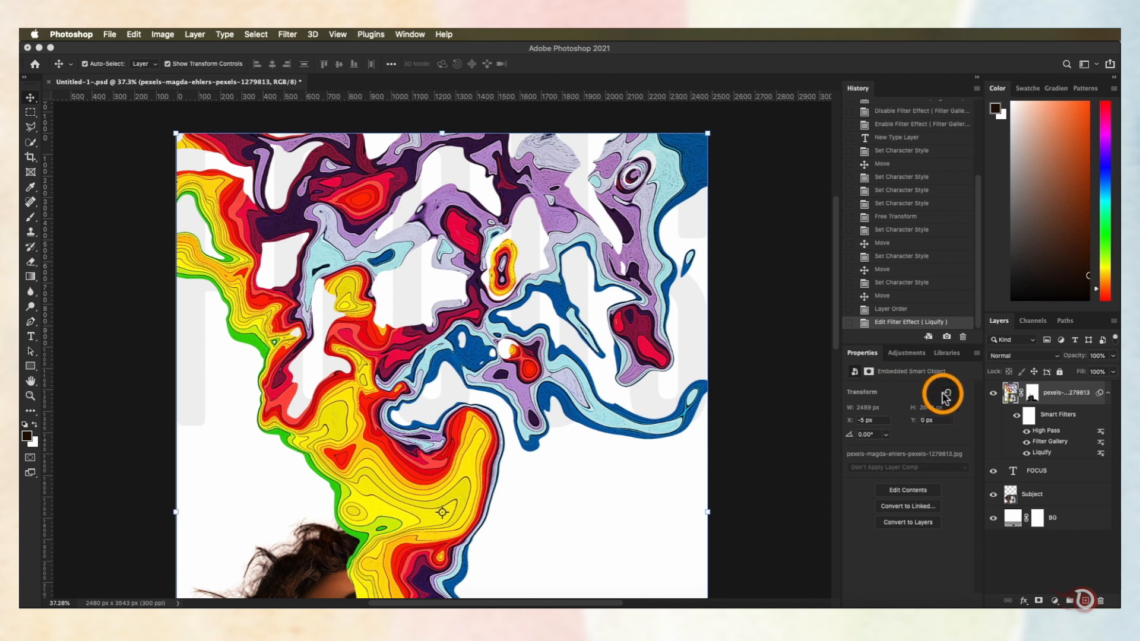
left_click(1030, 395)
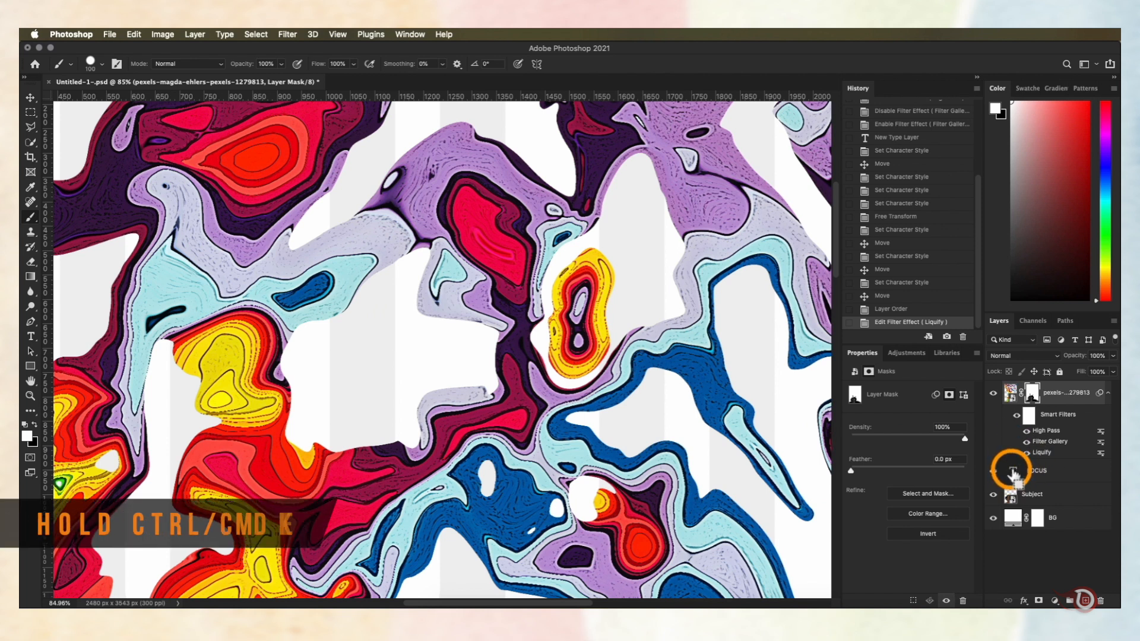
left_click(1012, 475, "ctrl")
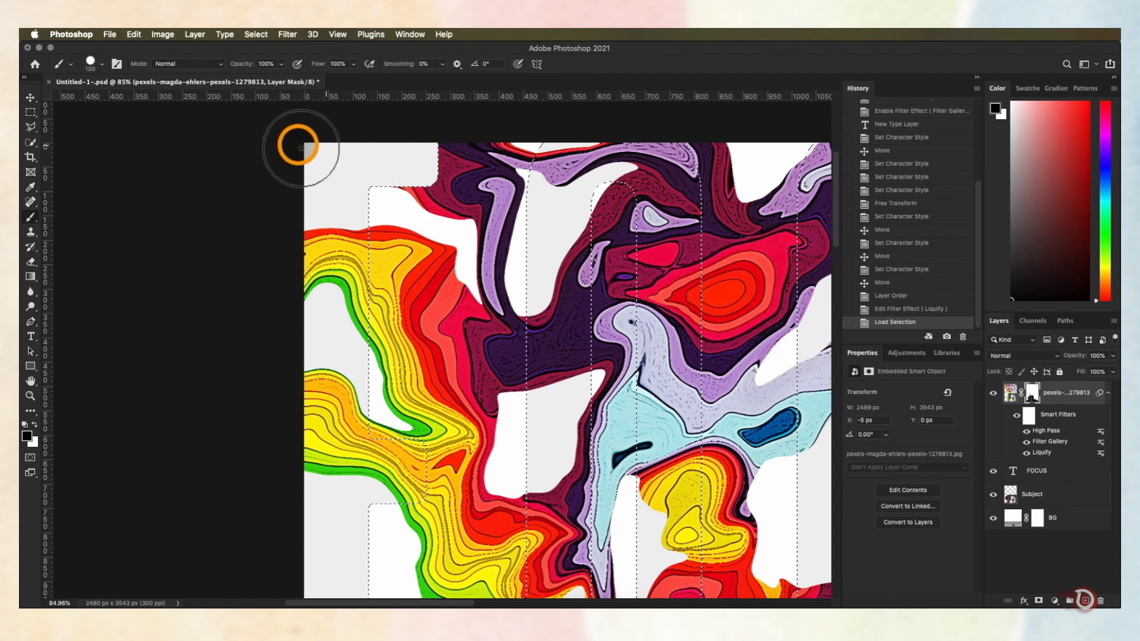
- Paint black on the stripe layer's mask within the selection to bring parts of the F and O in front of the stripes
left_click_drag(300, 148, 273, 153)
left_click_drag(339, 410, 380, 312)
mouse_move(380, 313)
left_mouse_down()
mouse_move(440, 367)
mouse_move(375, 366)
left_mouse_up()
mouse_move(558, 346)
left_mouse_down()
mouse_move(382, 346)
mouse_move(427, 168)
left_mouse_up()
left_click_drag(429, 267, 408, 531)
left_click_drag(415, 390, 473, 162)
mouse_move(497, 386)
left_mouse_down()
mouse_move(502, 341)
mouse_move(507, 372)
left_mouse_up()
left_click(505, 374)
key("super+z")
mouse_move(571, 270)
left_mouse_down()
mouse_move(419, 420)
mouse_move(433, 433)
mouse_move(439, 340)
left_mouse_up()
mouse_move(404, 466)
left_mouse_down()
mouse_move(446, 402)
mouse_move(444, 347)
left_mouse_up()
mouse_move(437, 317)
left_mouse_down()
mouse_move(418, 422)
mouse_move(432, 584)
left_mouse_up()
mouse_move(402, 407)
left_mouse_down()
mouse_move(373, 153)
mouse_move(403, 435)
mouse_move(412, 232)
left_mouse_up()
left_click_drag(440, 279, 442, 483)
left_click_drag(552, 238, 416, 469)
left_click_drag(451, 267, 469, 427)
left_click_drag(468, 486, 499, 128)
mouse_move(498, 425)
left_mouse_down()
mouse_move(458, 401)
mouse_move(484, 309)
left_mouse_up()
left_click_drag(540, 377, 523, 339)
- Alternate white and black painting on the stripe mask so the stripes weave over and under the C, U and S
key("x")
left_click_drag(516, 389, 578, 376)
mouse_move(612, 103)
left_mouse_down()
mouse_move(551, 277)
mouse_move(531, 463)
left_mouse_up()
key("x")
left_click_drag(479, 261, 493, 332)
mouse_move(551, 401)
left_mouse_down()
mouse_move(489, 394)
mouse_move(475, 291)
mouse_move(569, 407)
left_mouse_up()
mouse_move(604, 219)
left_mouse_down()
mouse_move(557, 376)
mouse_move(551, 344)
left_mouse_up()
left_click_drag(552, 404, 551, 344)
key("x")
left_click_drag(537, 356, 494, 365)
key("x")
mouse_move(576, 587)
left_mouse_down()
mouse_move(514, 380)
mouse_move(588, 320)
mouse_move(539, 402)
mouse_move(572, 411)
left_mouse_up()
mouse_move(767, 254)
left_mouse_down()
mouse_move(491, 395)
mouse_move(461, 486)
mouse_move(474, 570)
left_mouse_up()
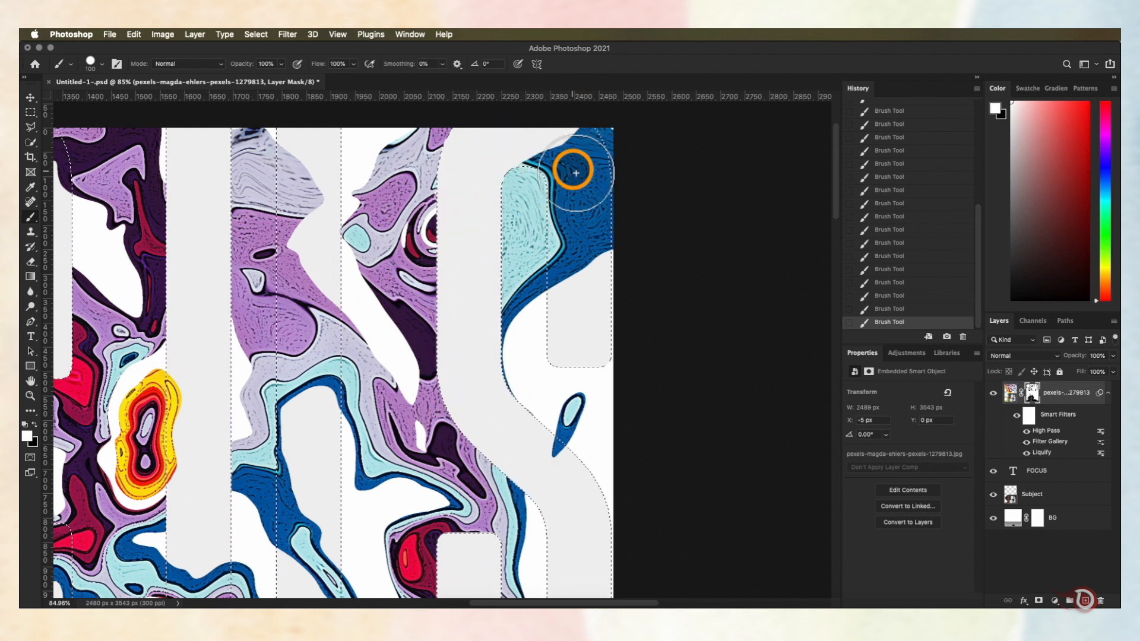
- Paint white on the stripe mask to restore the blue stripes over the upper end of the S, and deselect the lettering
left_click_drag(549, 324, 581, 144)
left_click_drag(558, 257, 602, 181)
key("super+minus")
key("super+minus")
key("super+minus")
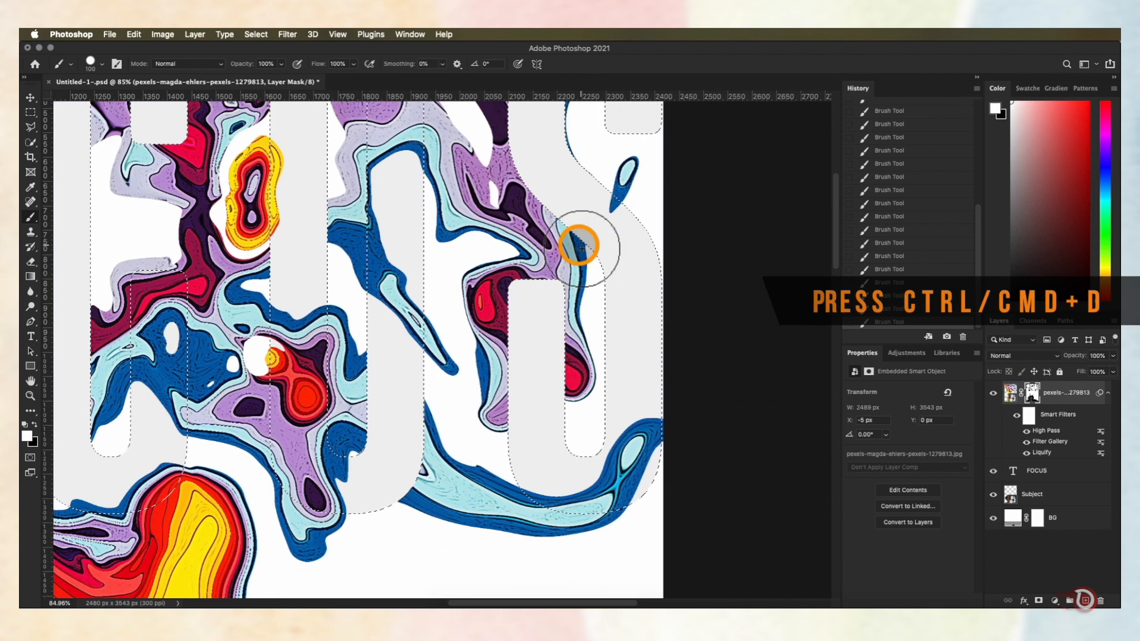
scroll(430, 303, "left", 4)
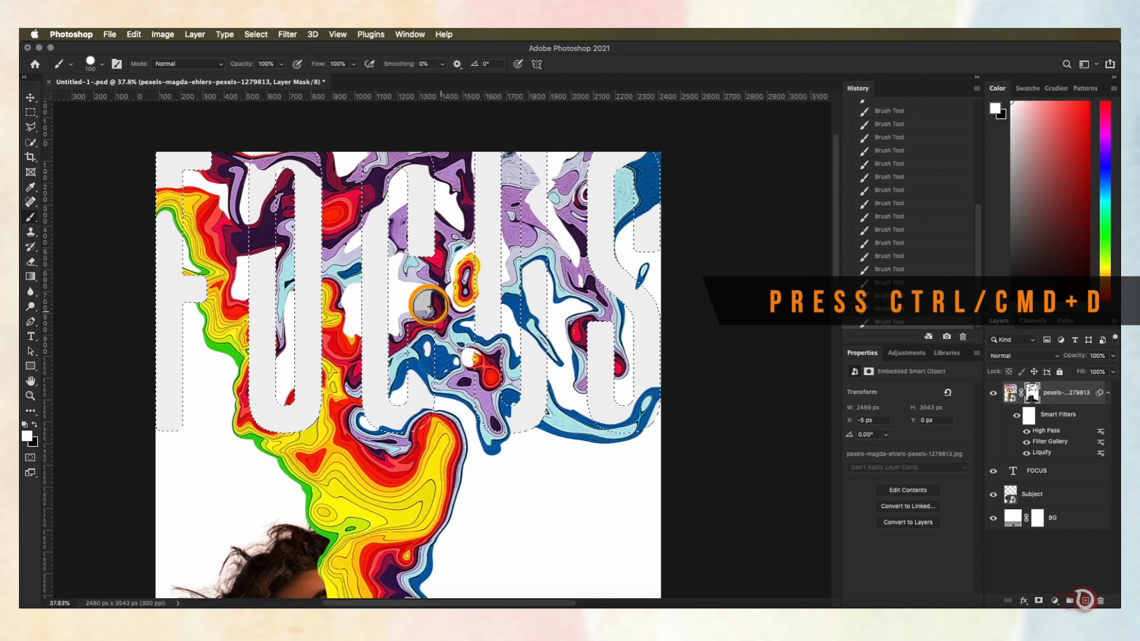
key("super+d")
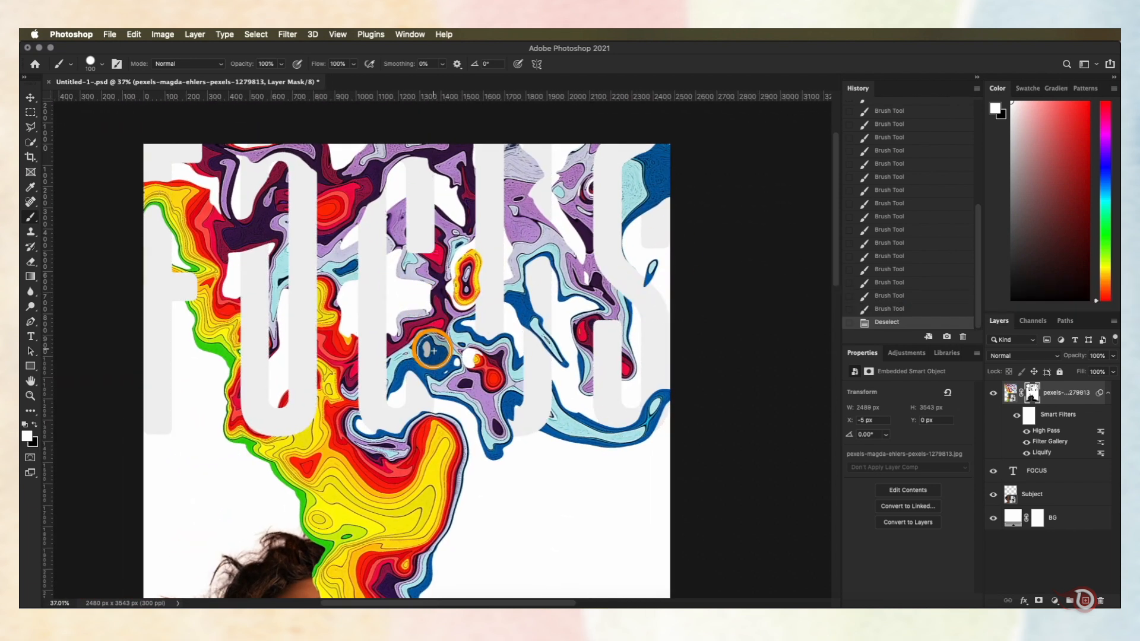
- Add a Multiply drop shadow to the stripe layer with a 90° angle, 15 px distance, 1% spread and 13 px size
scroll(432, 351, "down", 2)
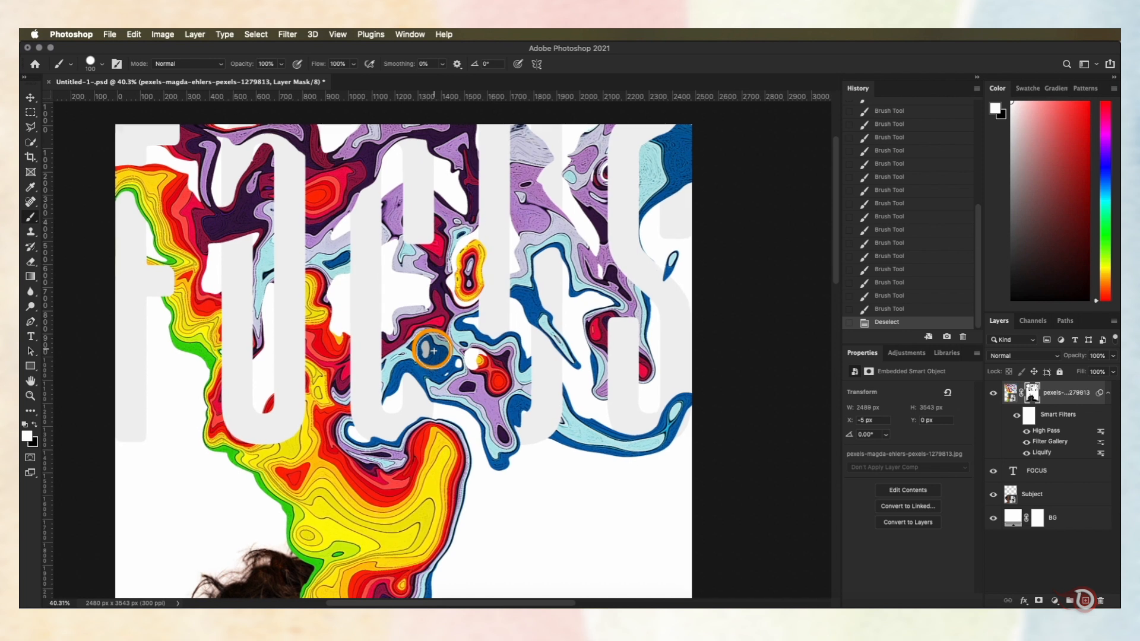
scroll(432, 351, "down", 2)
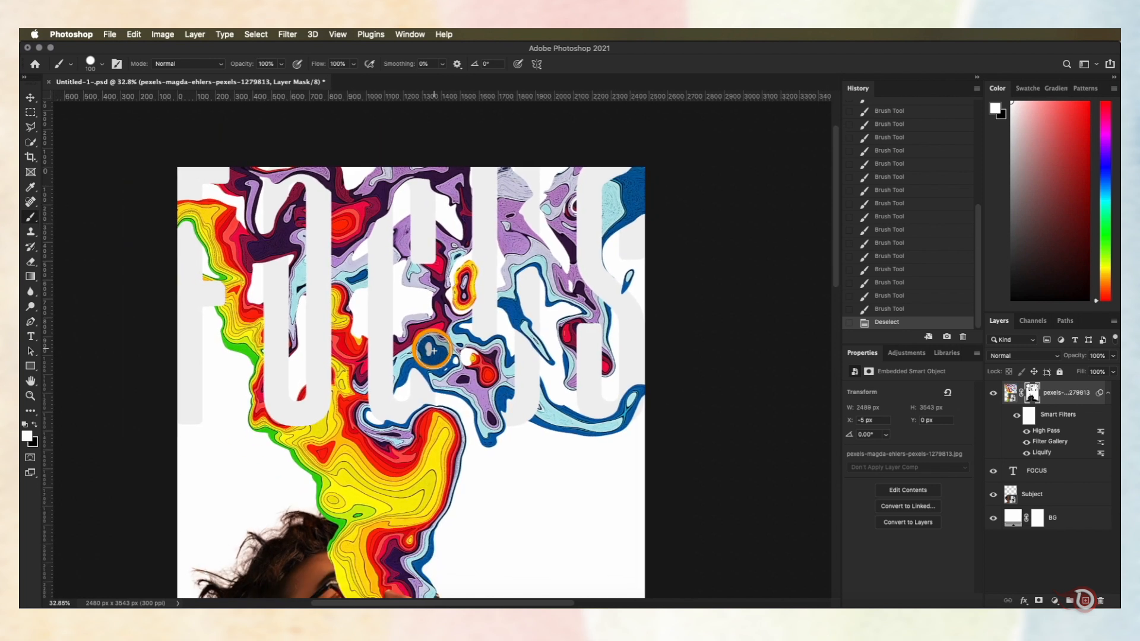
scroll(432, 350, "up", 2)
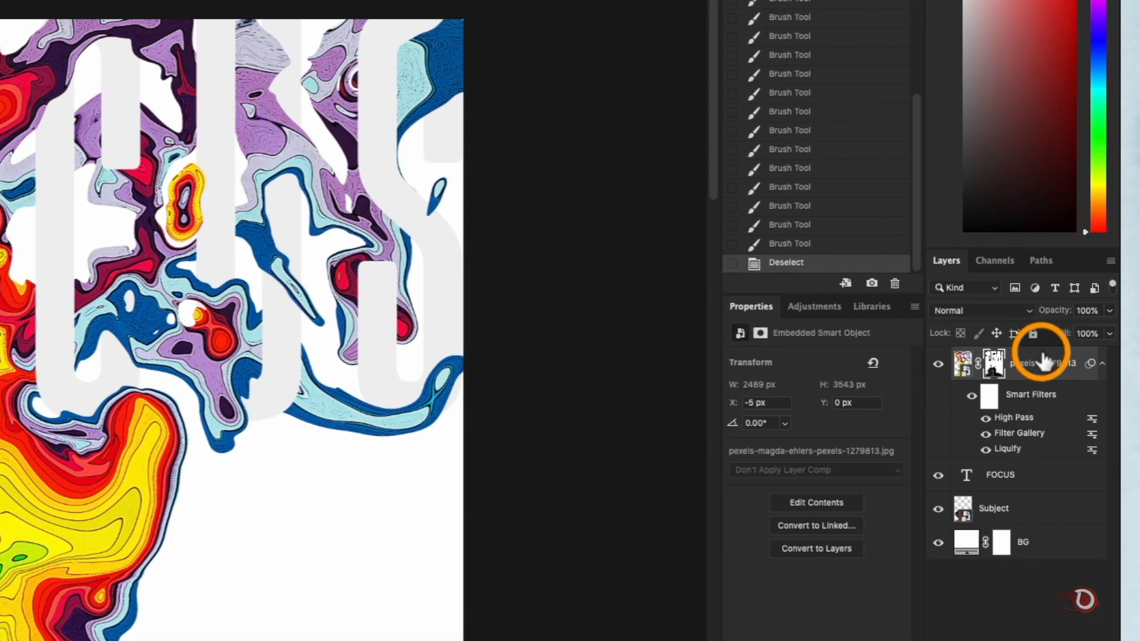
double_click(1042, 359)
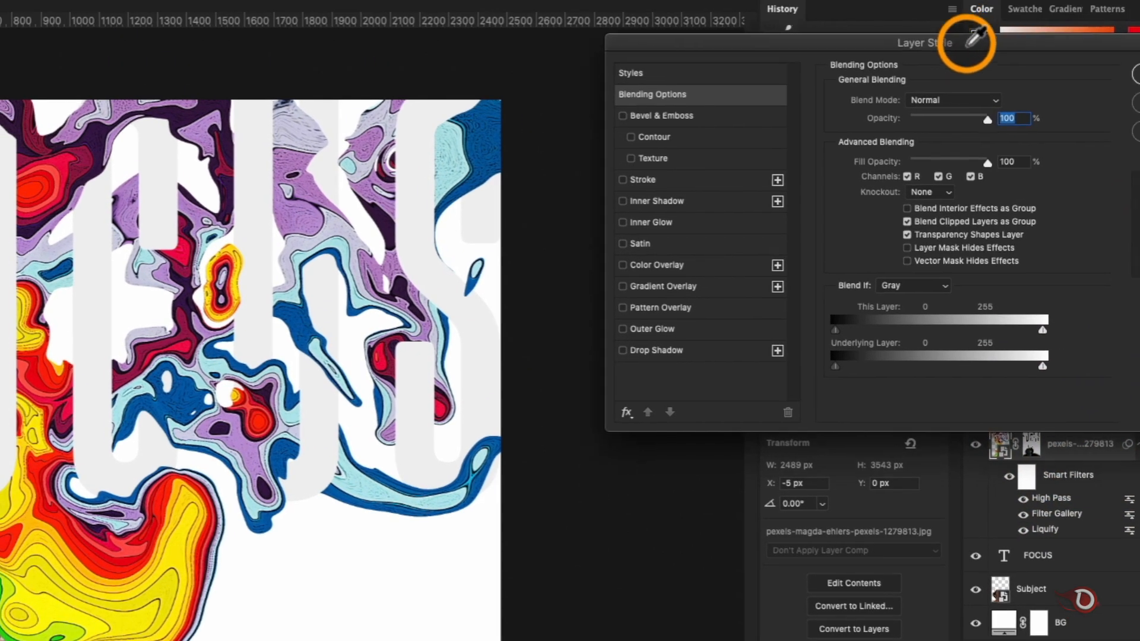
left_click_drag(973, 39, 875, 25)
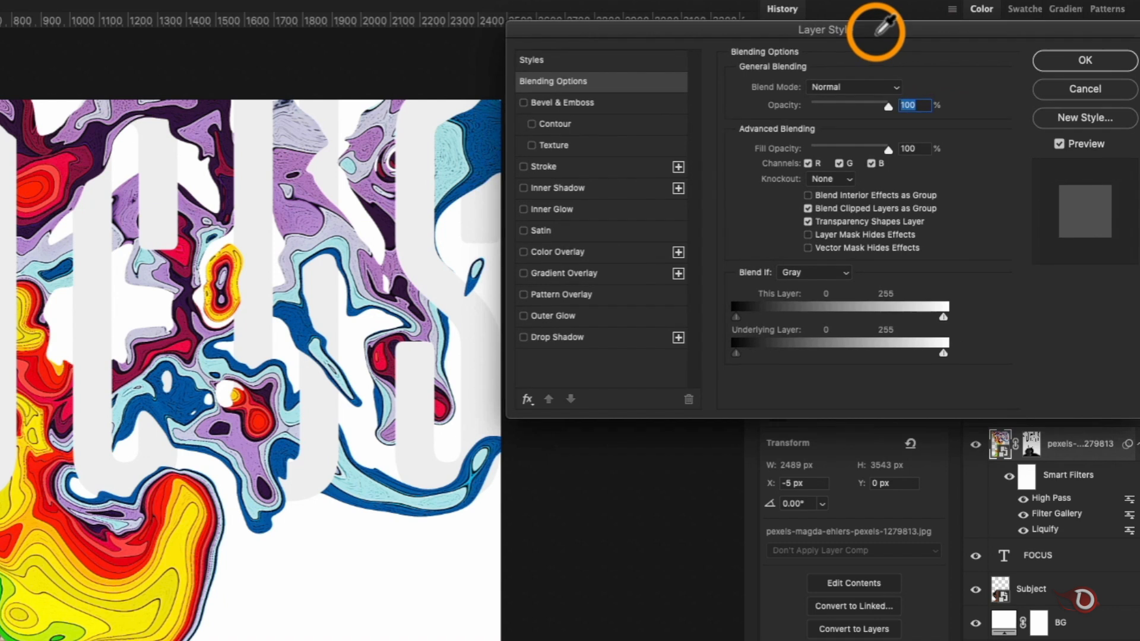
left_click(524, 337)
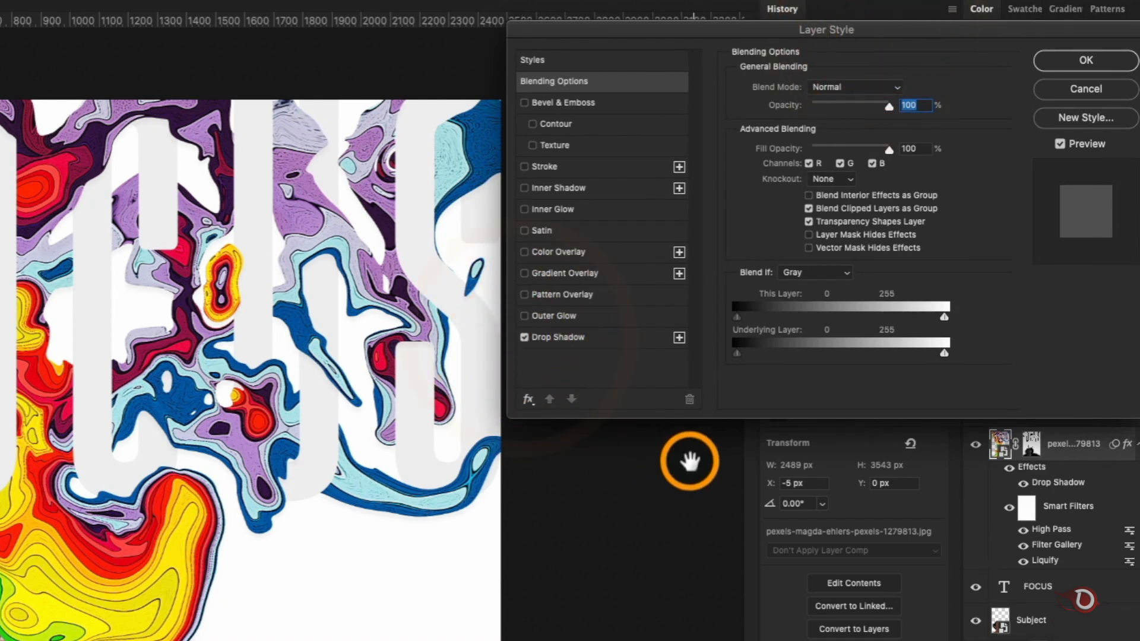
left_click(626, 336)
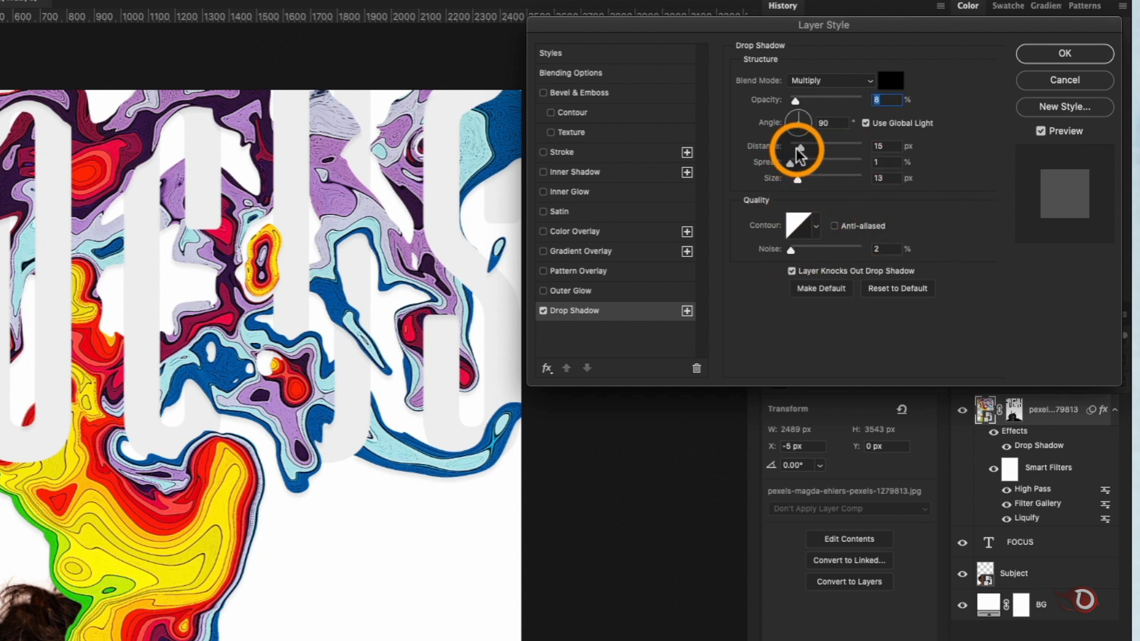
left_click(1060, 53)
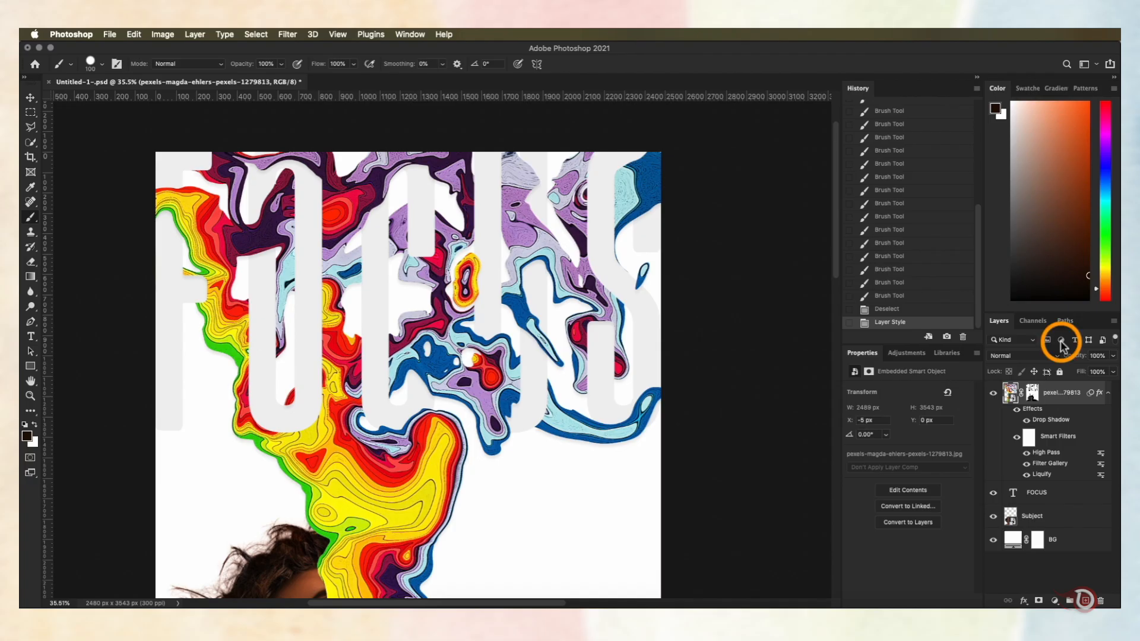
- Add a drop shadow to the FOCUS text layer
scroll(609, 343, "down", 1)
scroll(607, 341, "up", 2)
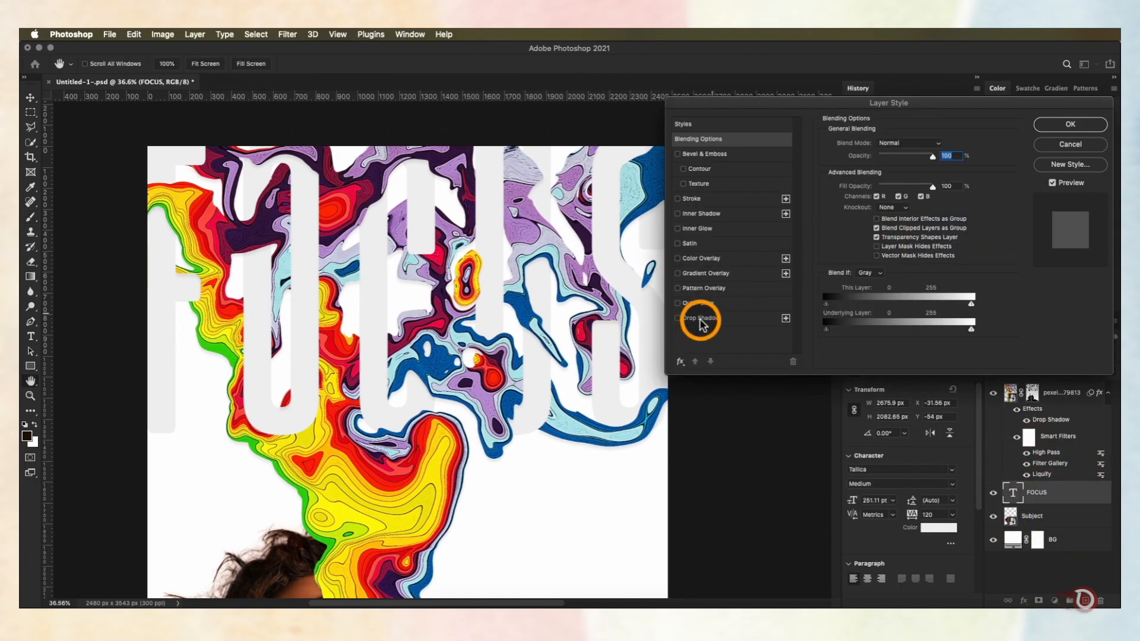
left_click(709, 318)
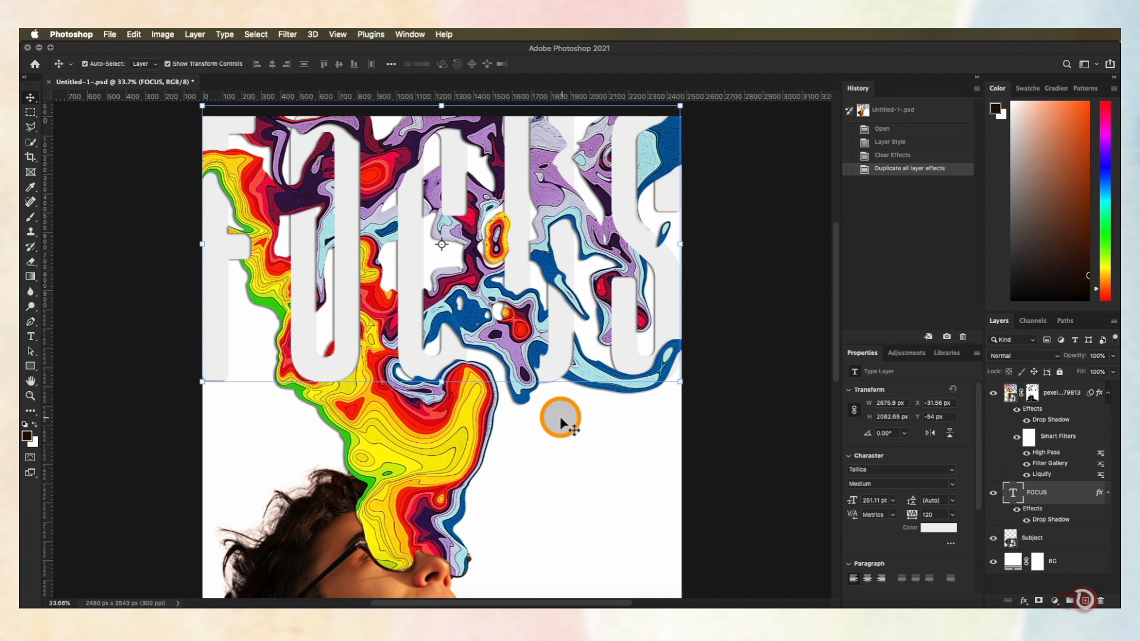
- Examine how the drop shadows fall between the stripes and the FOCUS letters
scroll(560, 415, "up", 5)
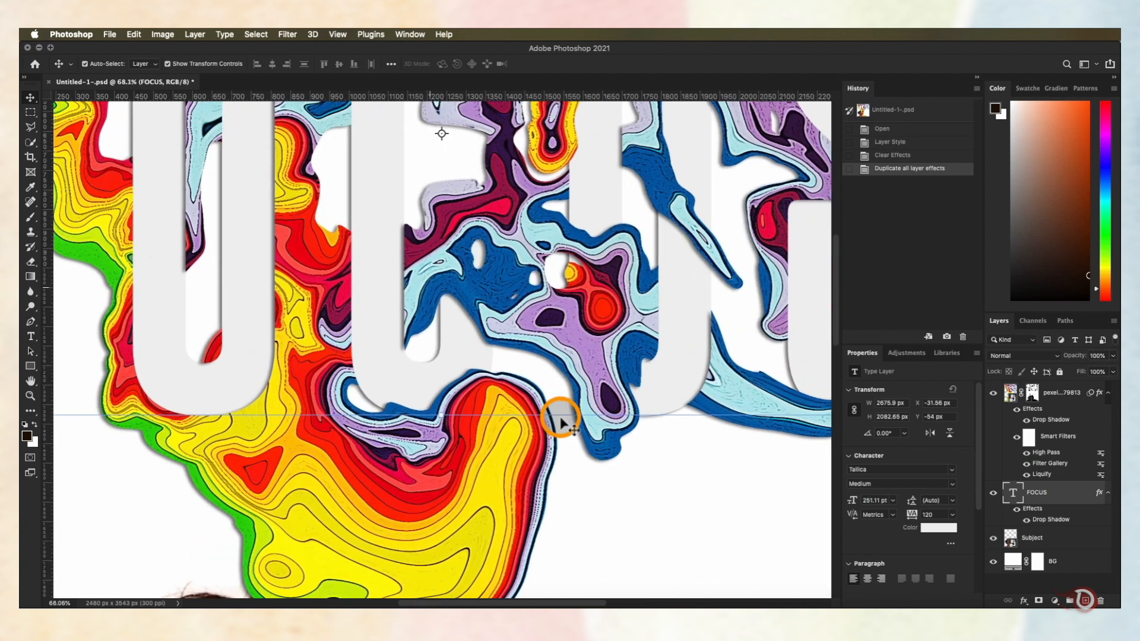
scroll(558, 416, "down", 2)
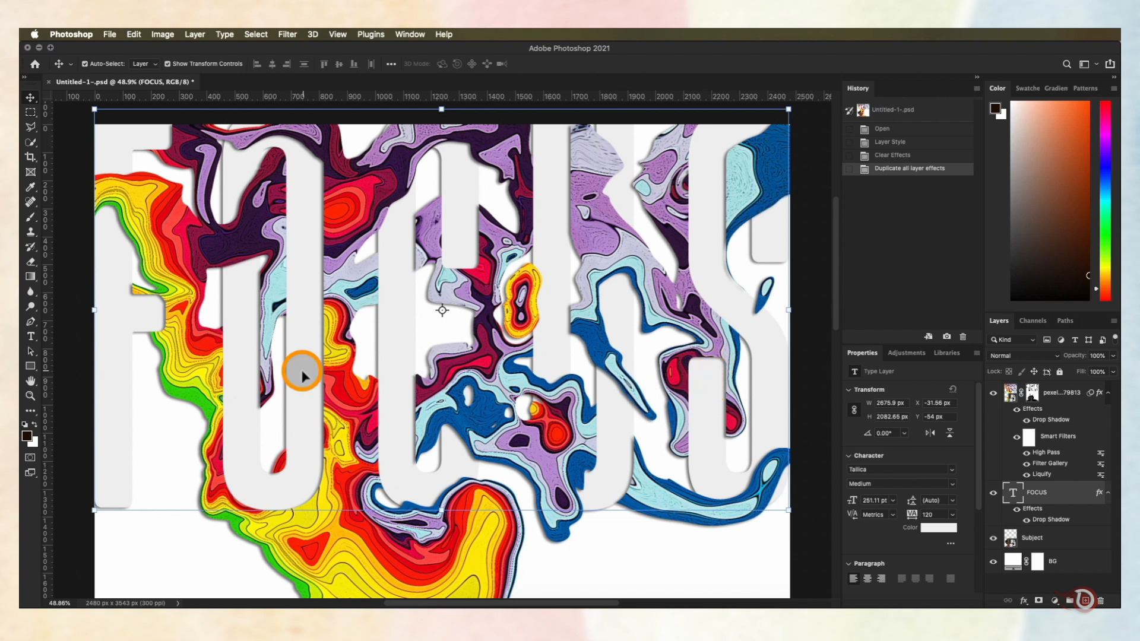
scroll(395, 360, "down", 3)
scroll(394, 359, "up", 3)
scroll(395, 359, "up", 2)
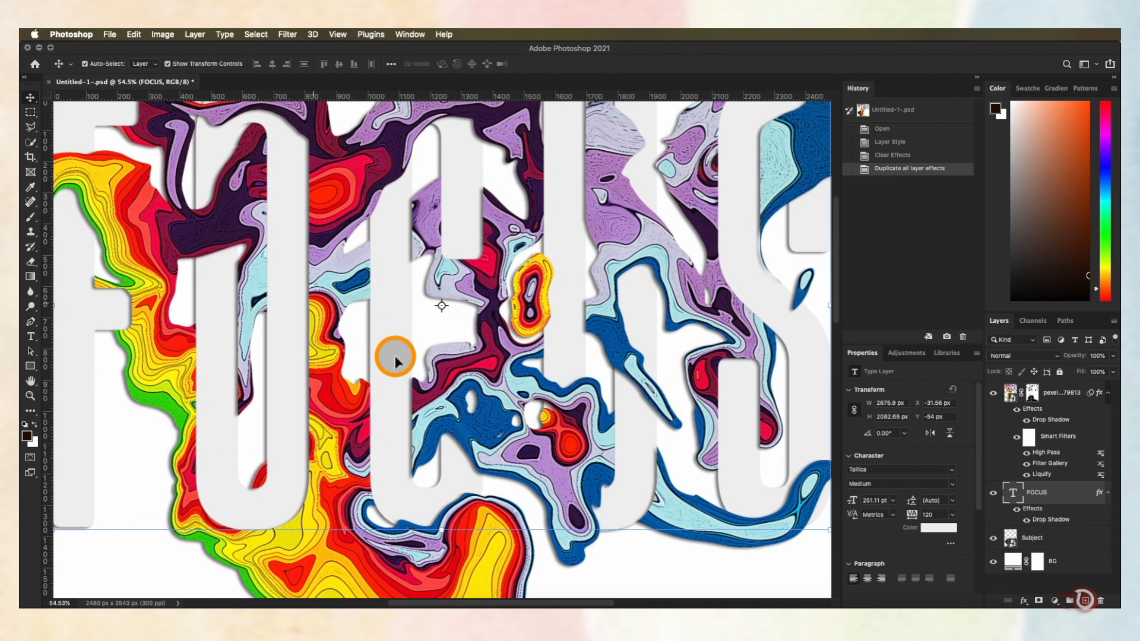
scroll(394, 359, "down", 1)
scroll(395, 359, "up", 1)
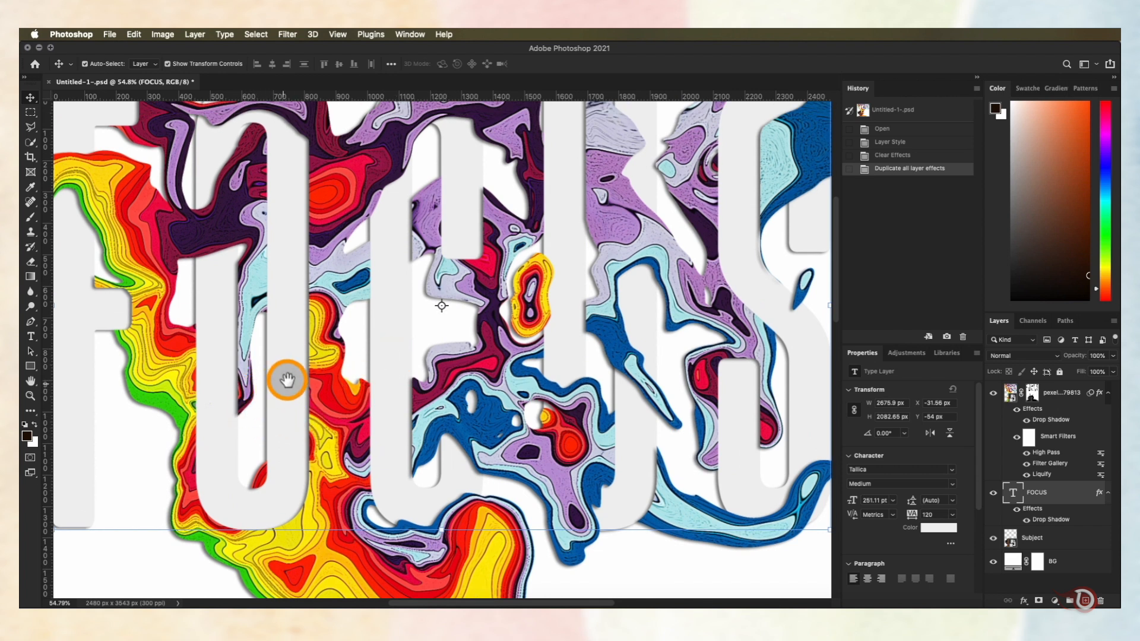
left_click_drag(290, 378, 394, 402)
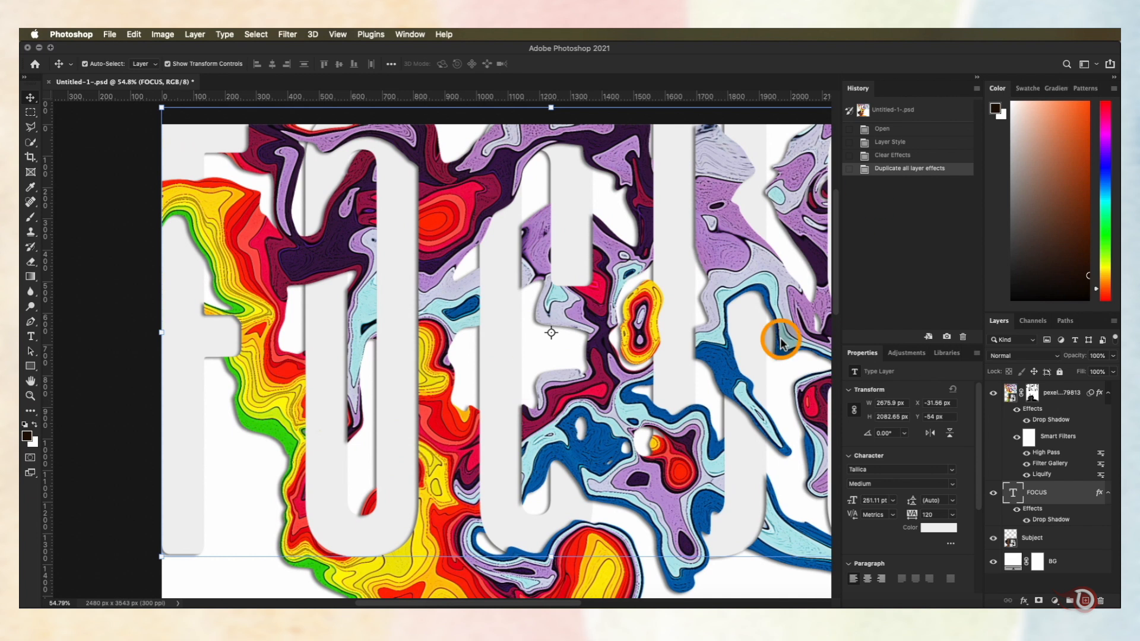
- Separate the stripe layer's drop shadow into its own layer
left_click(1000, 529)
left_click(1049, 419)
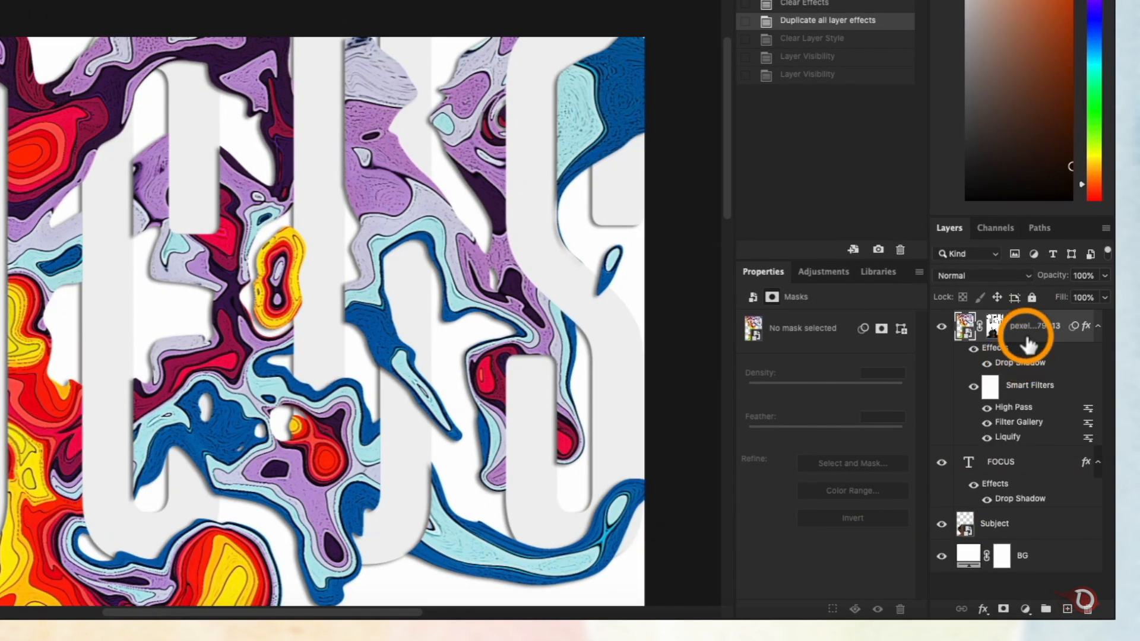
right_click(1018, 368)
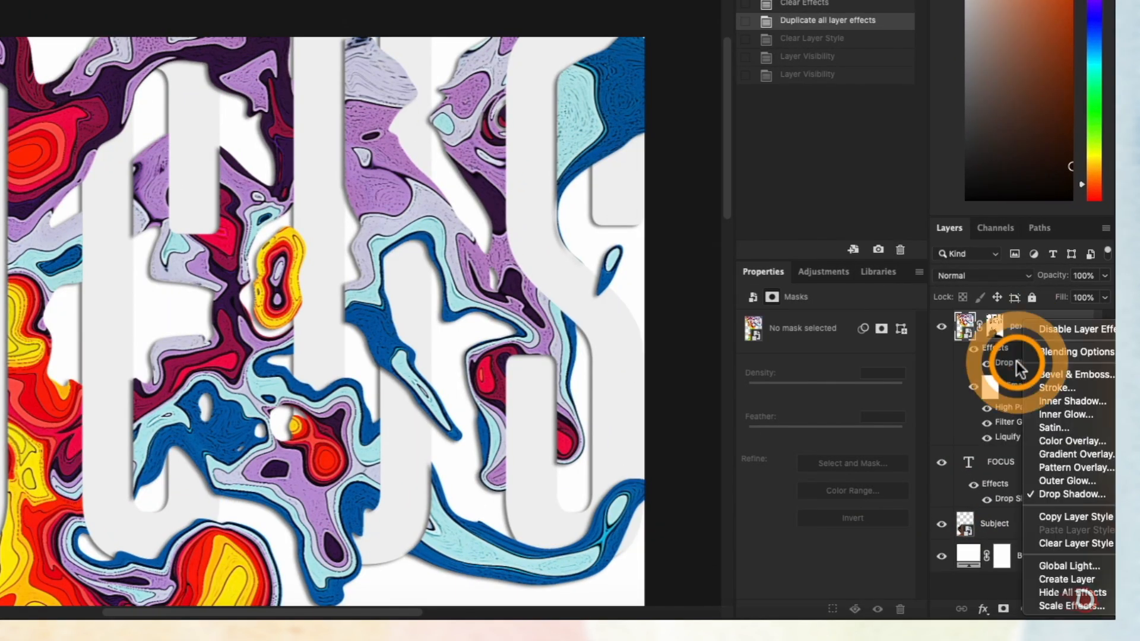
left_click(1065, 579)
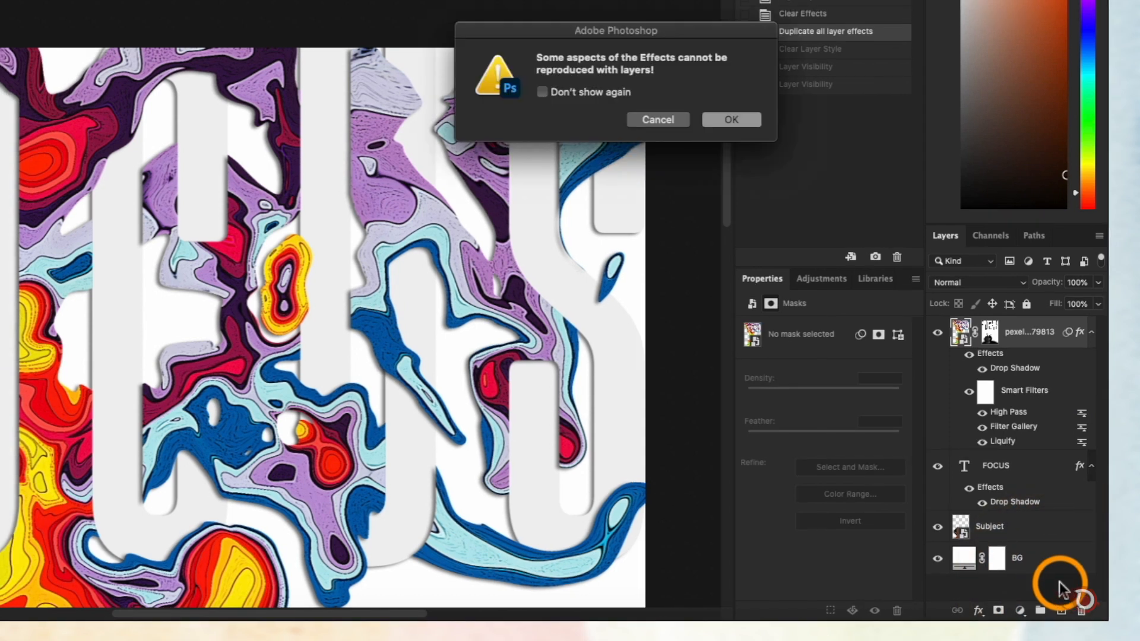
left_click(726, 117)
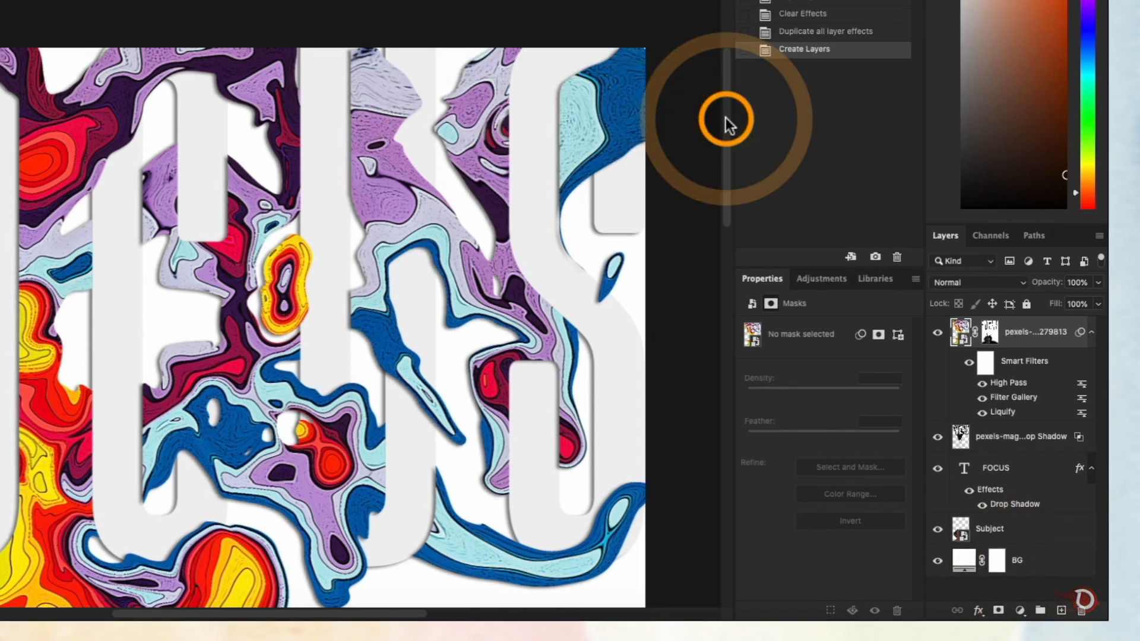
- Add a layer mask to the separated shadow layer and load the FOCUS lettering as a selection
left_click(1002, 442)
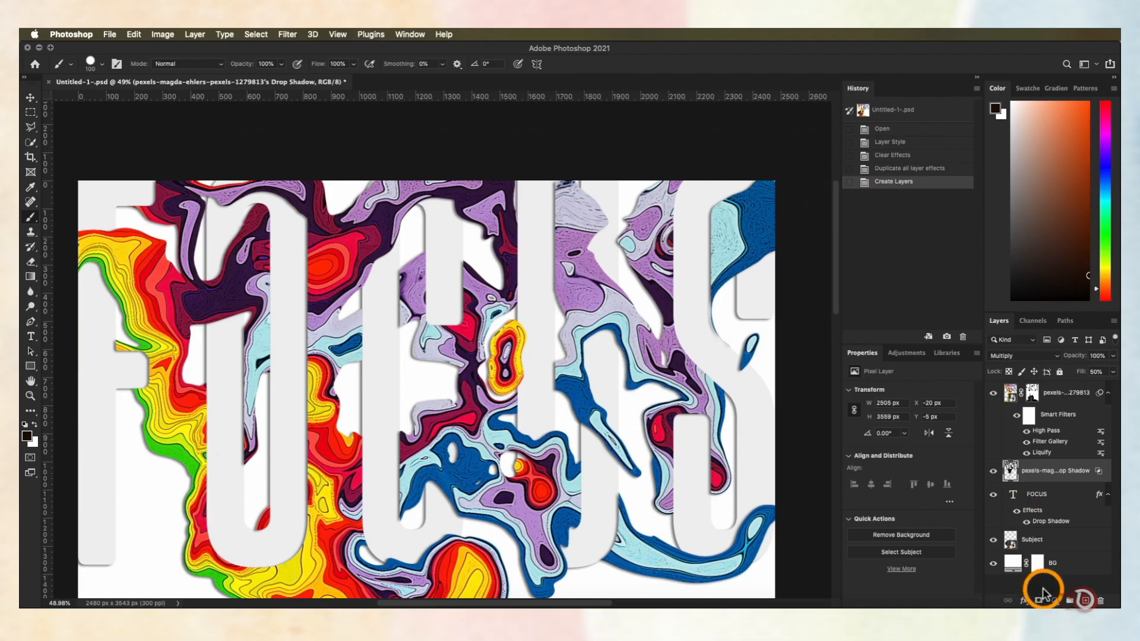
left_click(1034, 601)
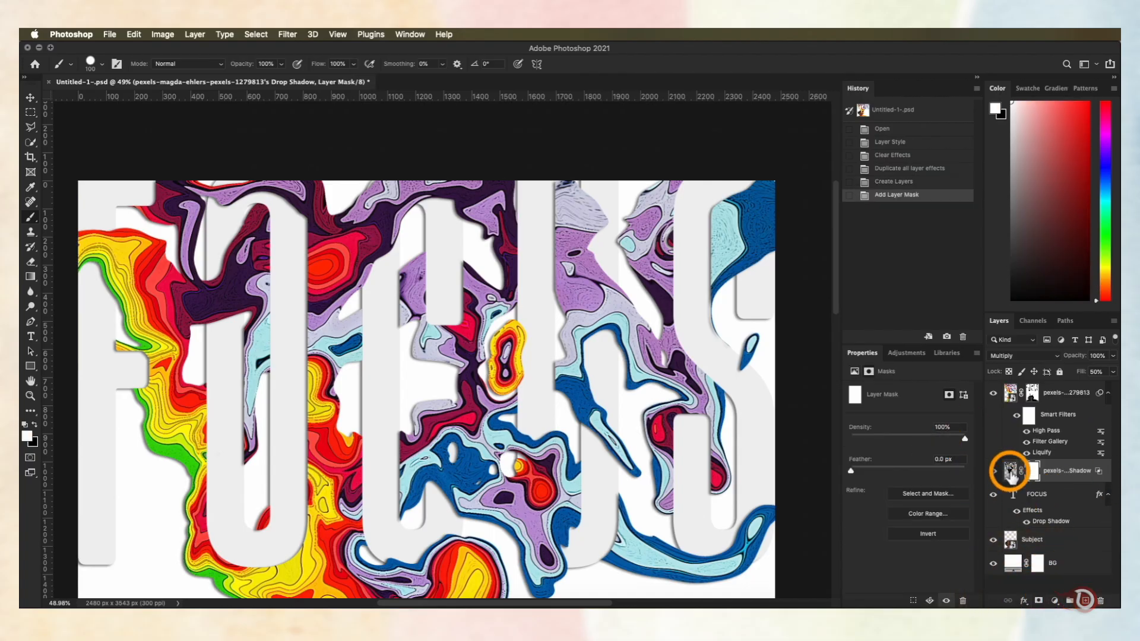
left_click(1009, 500, "super")
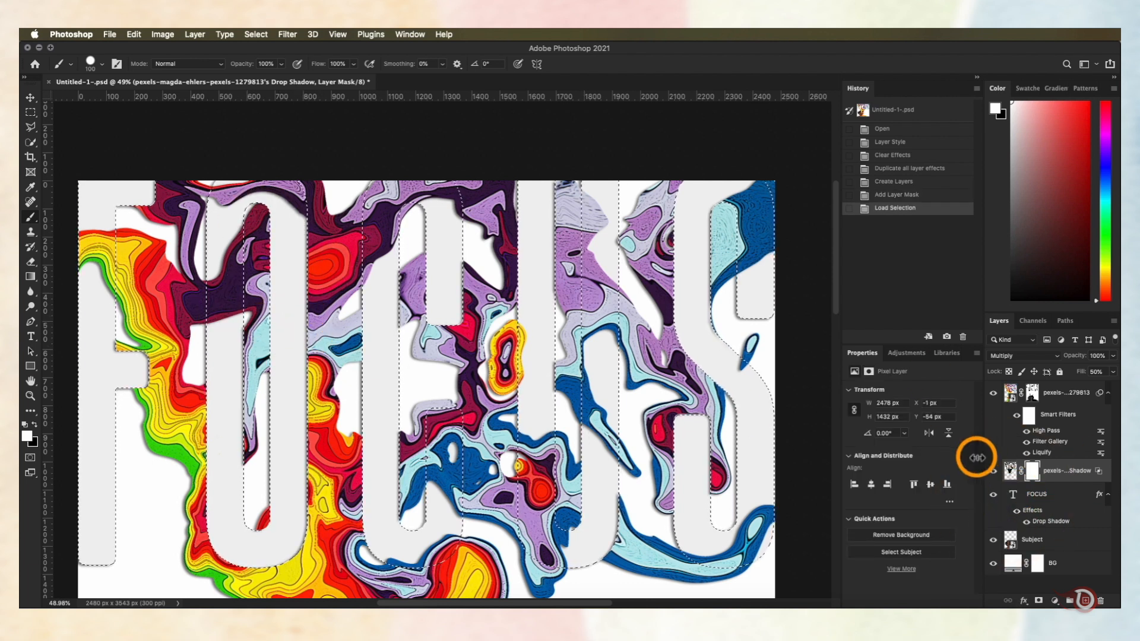
- Paint black on the shadow layer's mask within the letters to hide the stripe shadow where letters sit in front, and deselect
left_click(33, 425)
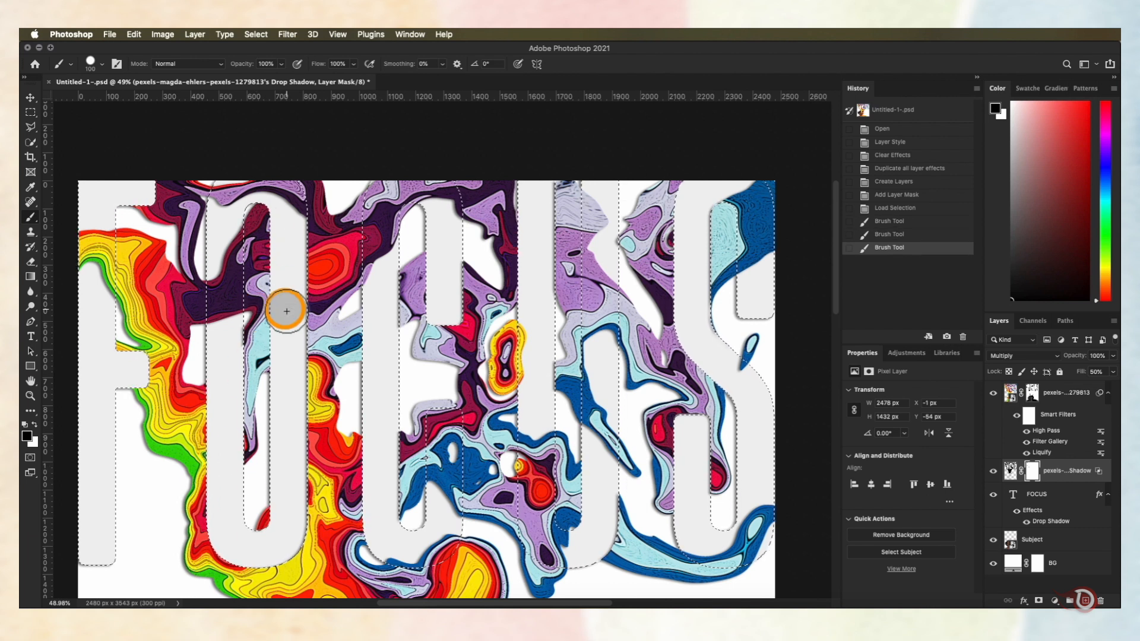
scroll(286, 311, "down", 2)
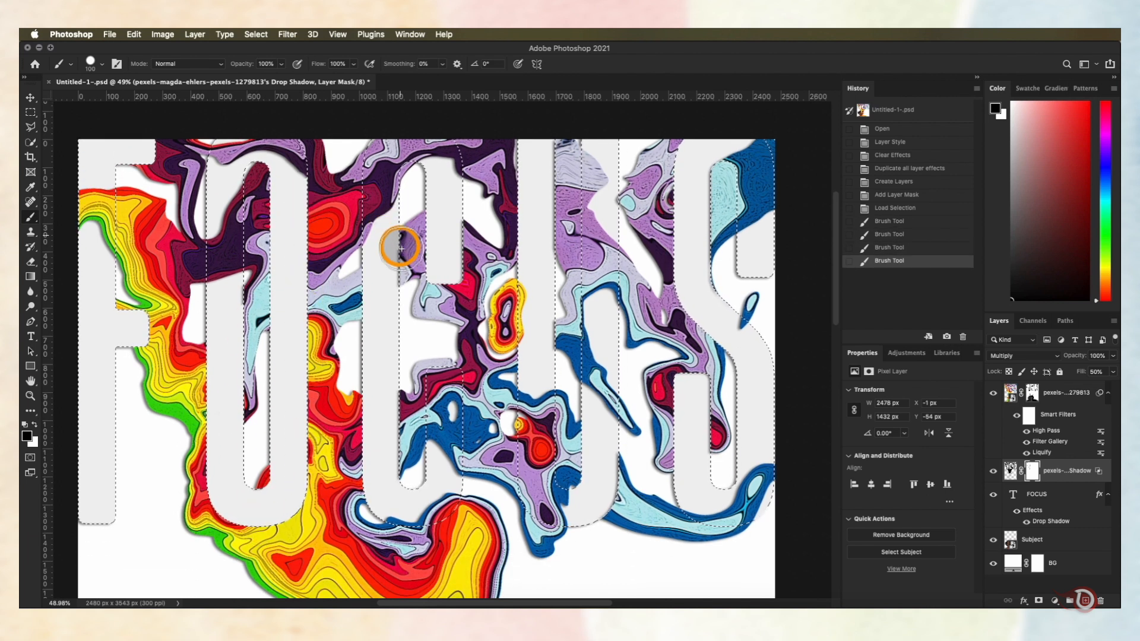
scroll(462, 471, "up", 2)
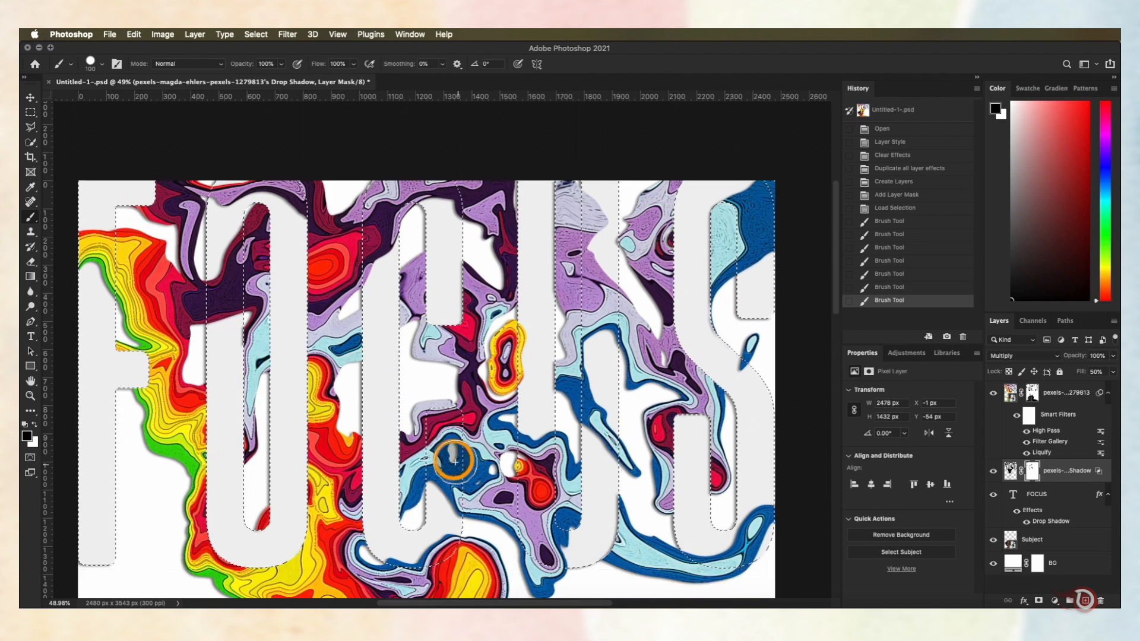
left_click(556, 193)
scroll(457, 315, "down", 3)
scroll(458, 315, "right", 3)
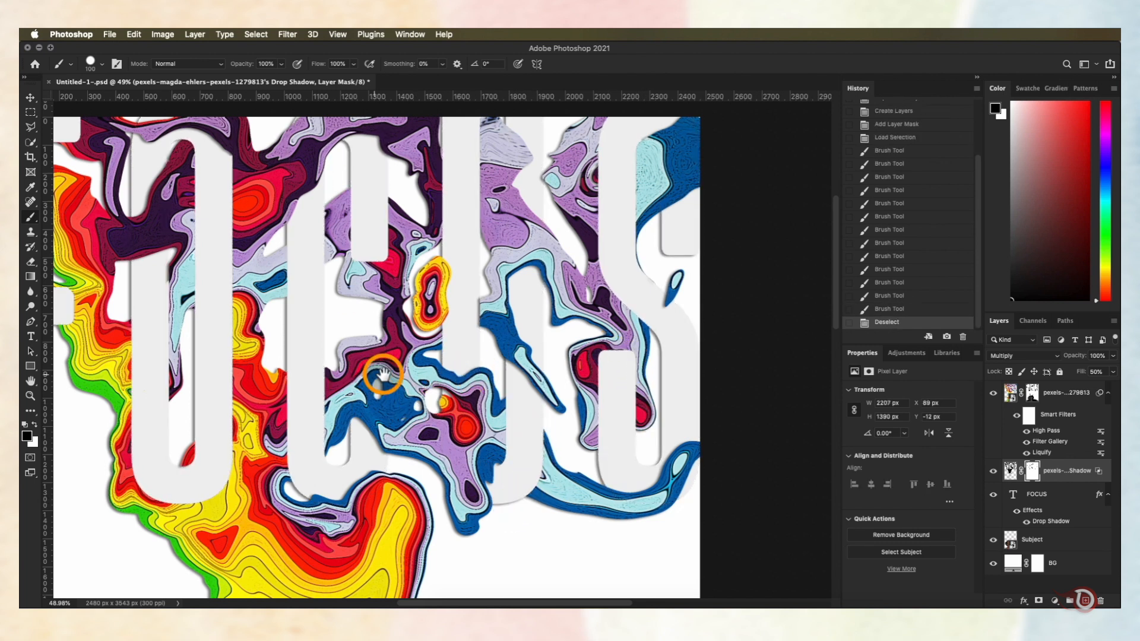
scroll(383, 374, "down", 6)
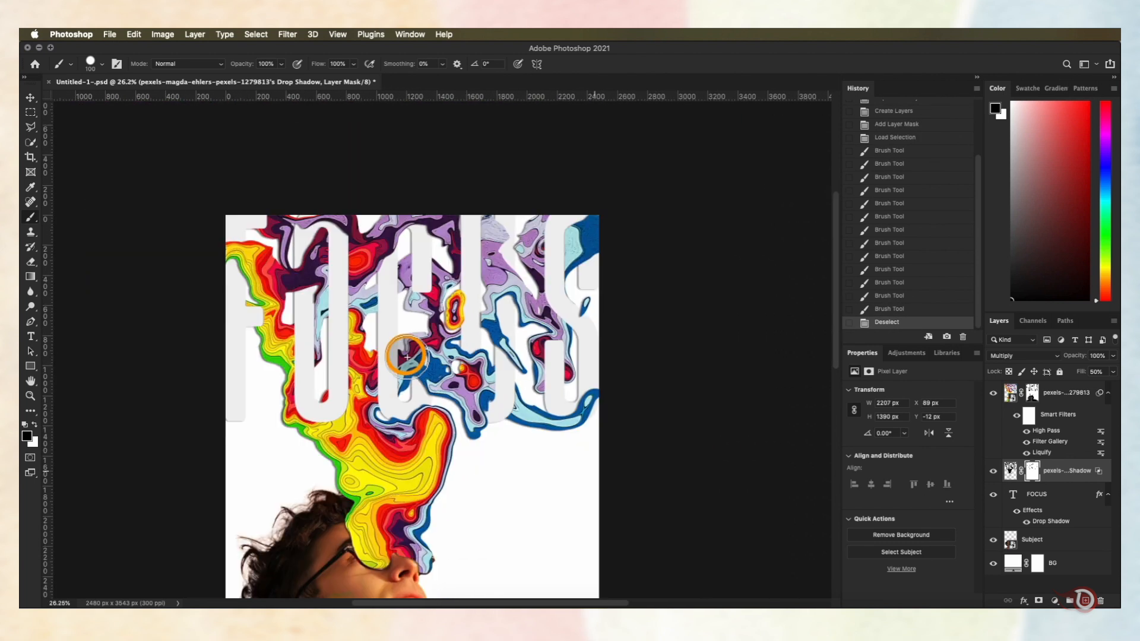
- Refine the stripe layer's Filter Gallery effect and set its blending to Overlay at 44% opacity
scroll(405, 357, "up", 5)
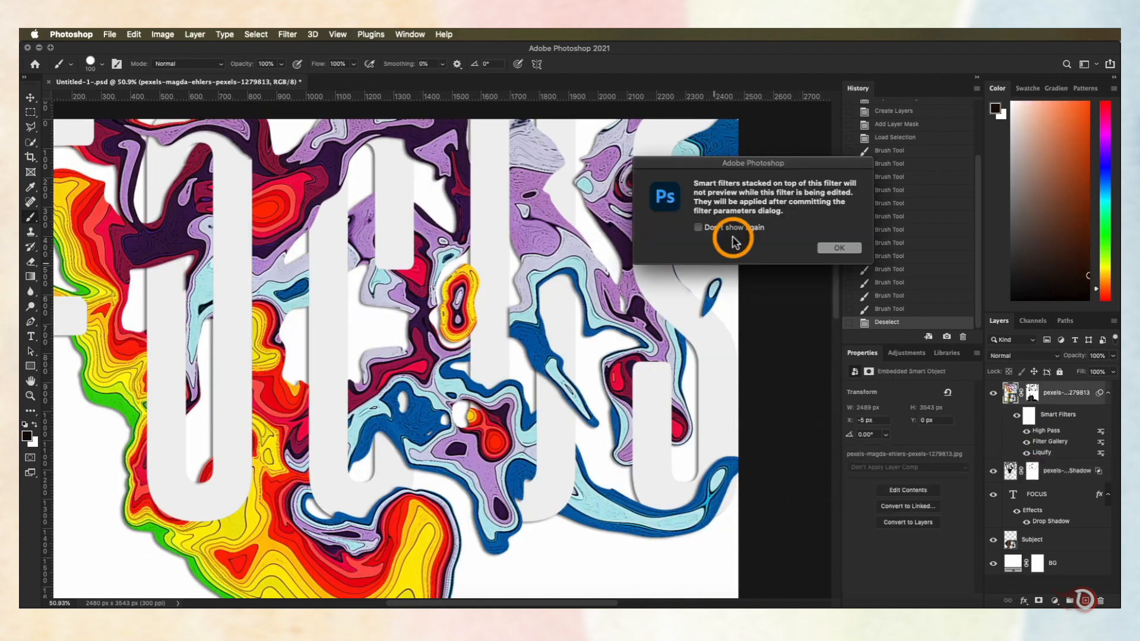
left_click(730, 237)
left_click_drag(1060, 172, 1009, 171)
left_click(1065, 77)
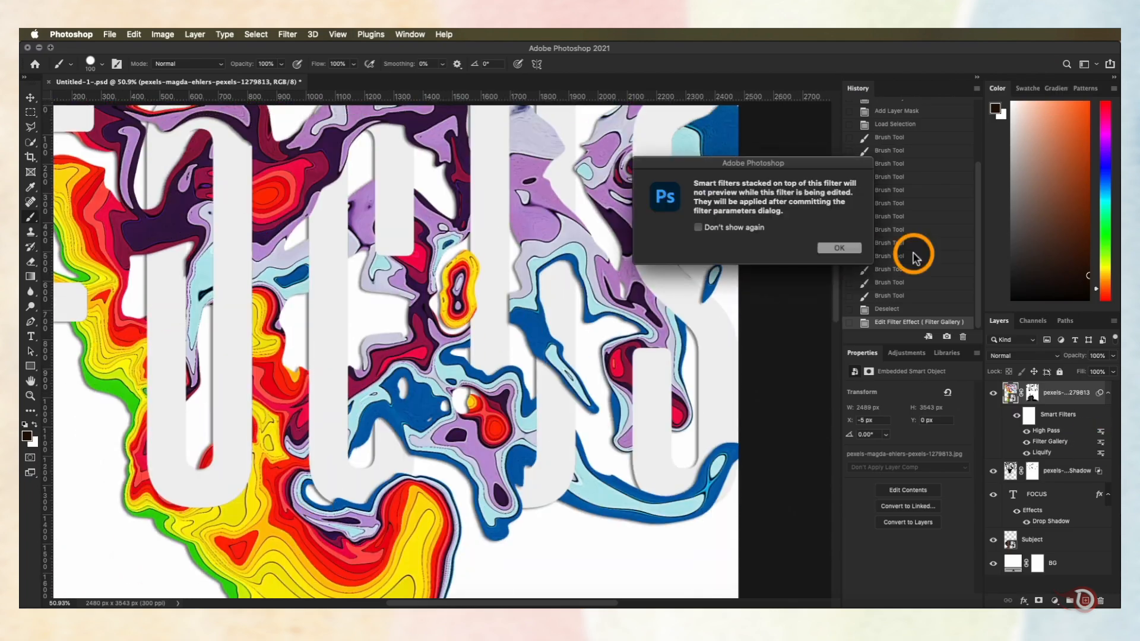
left_click(911, 250)
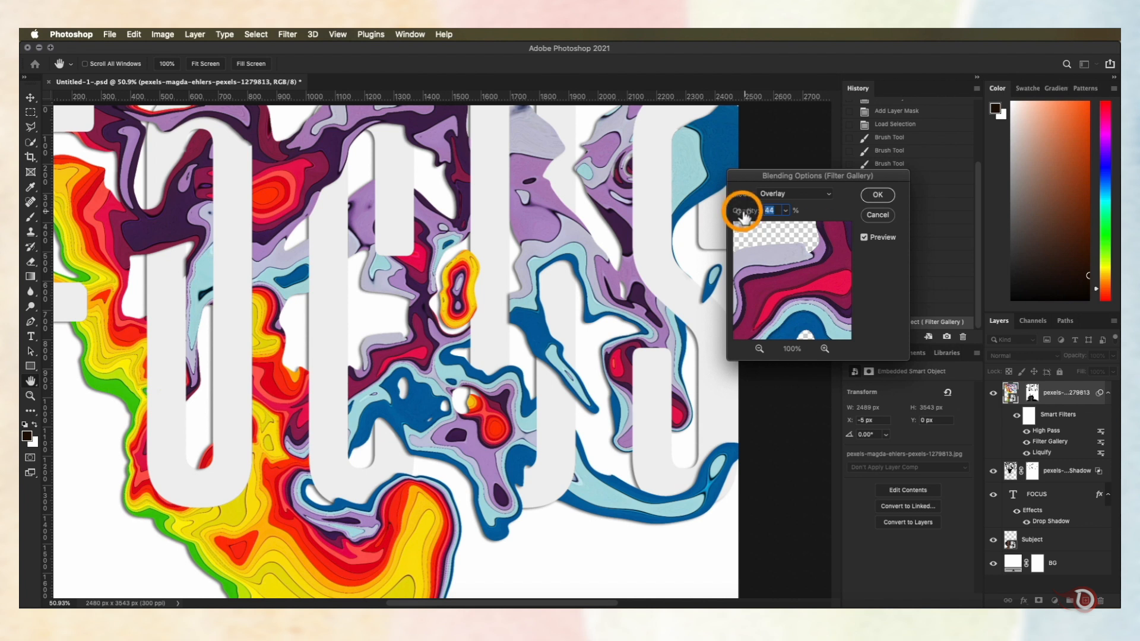
key("Return")
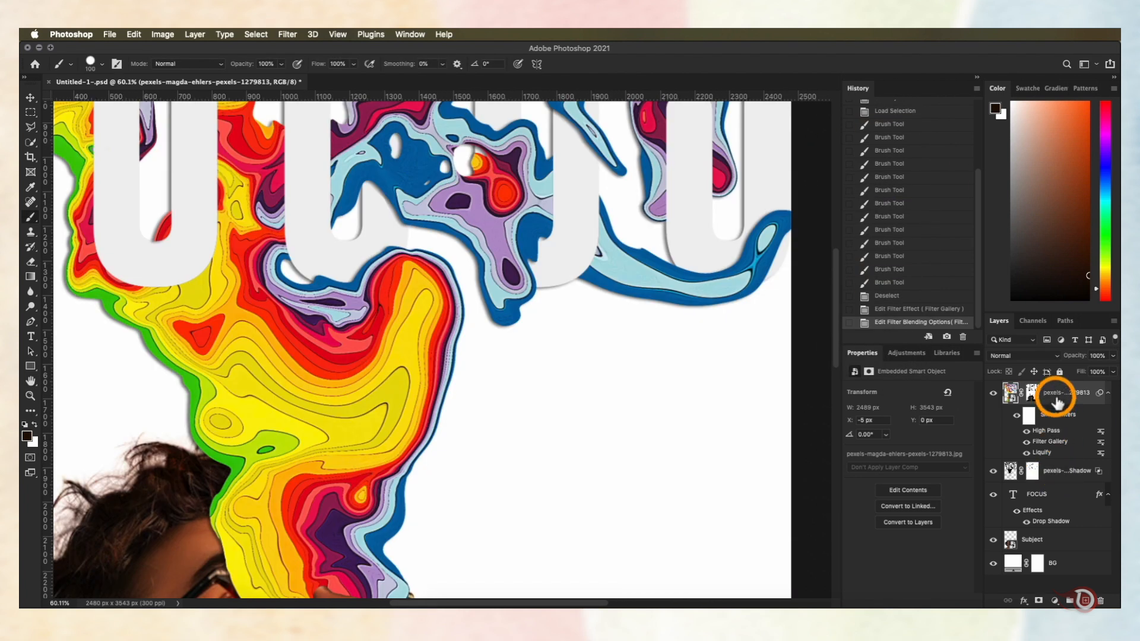
- Link the rainbow stripe layer with its separated drop shadow layer
left_click(1070, 471, "shift")
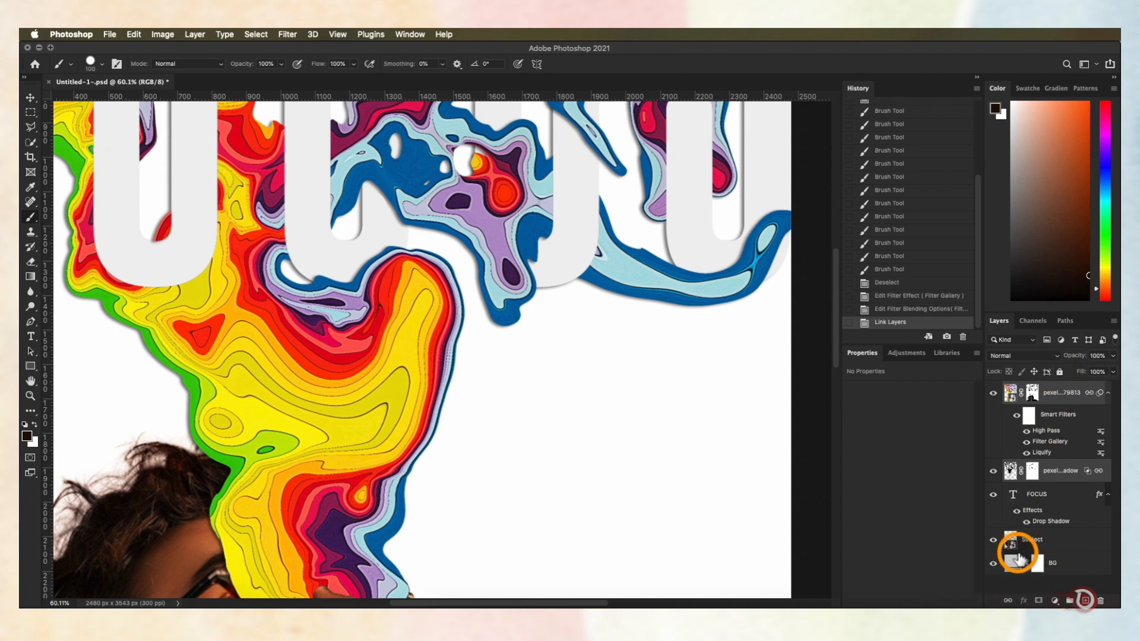
key("super+minus")
key("super+plus")
key("super+minus")
key("super+plus")
scroll(696, 386, "up", 2)
scroll(695, 386, "up", 3)
scroll(695, 386, "down", 3)
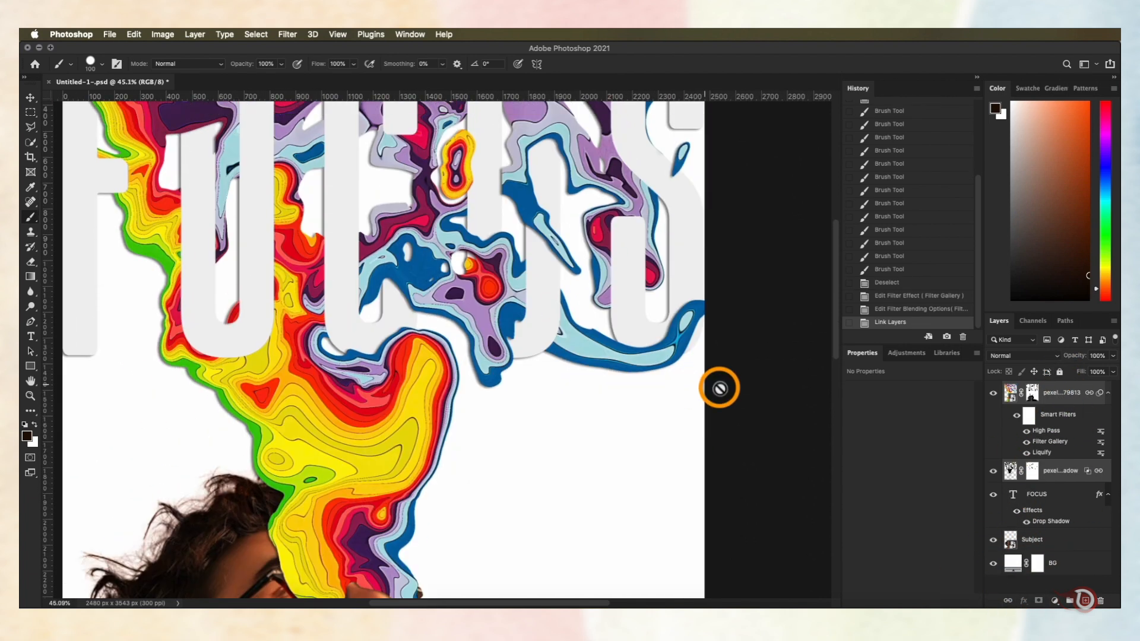
- Add a Bevel & Emboss effect to the stripe layer with the Inner Bevel style and Smooth technique
double_click(1062, 392)
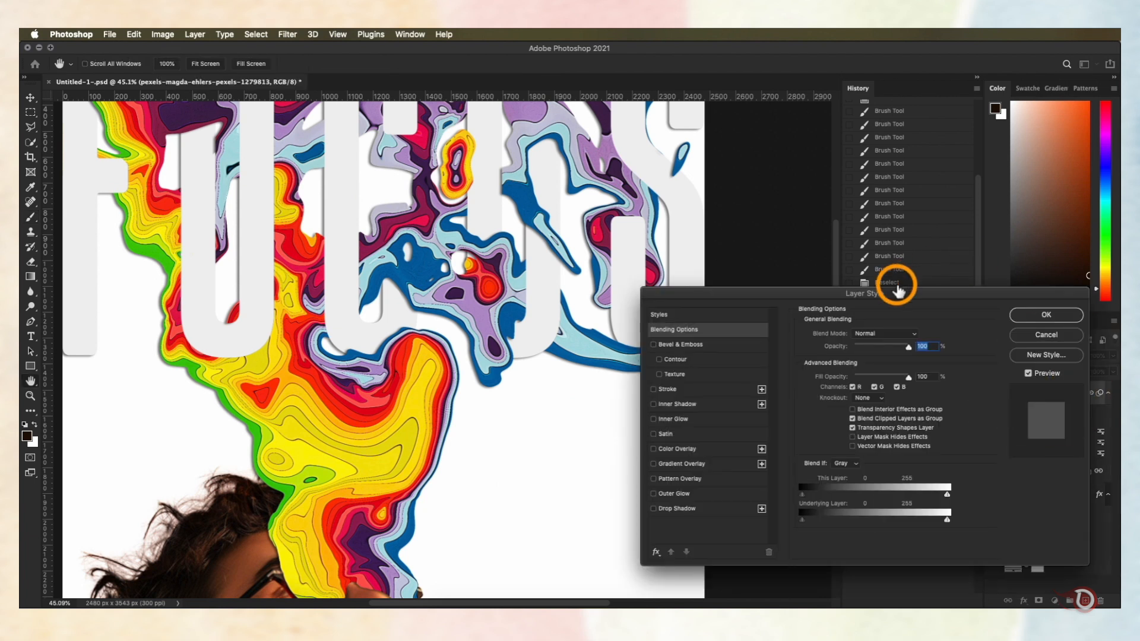
left_click_drag(896, 284, 905, 217)
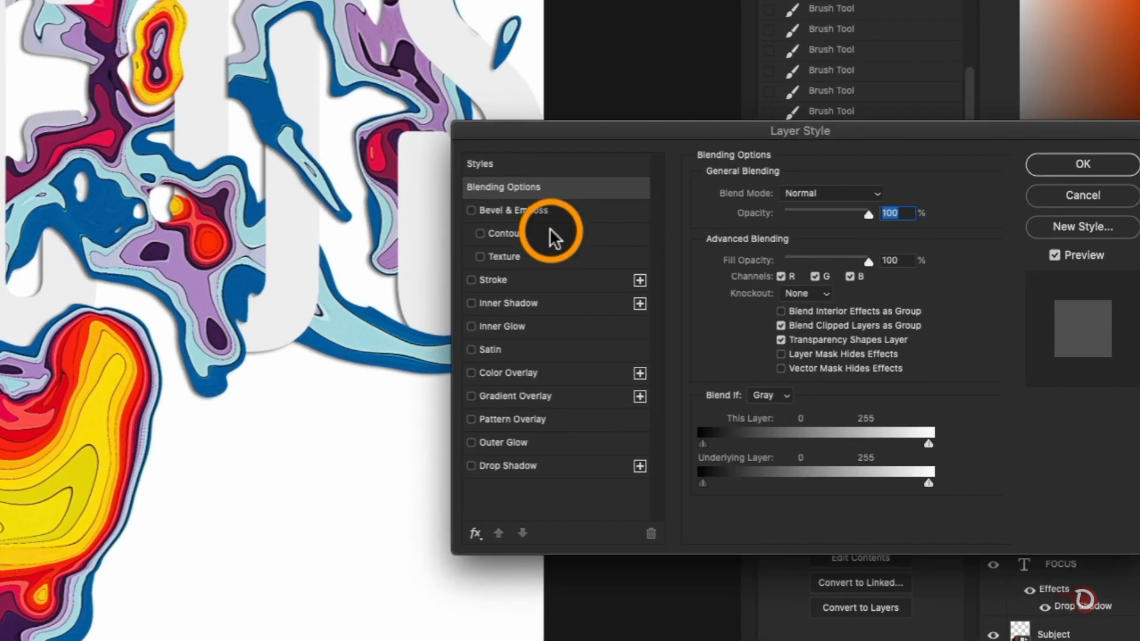
left_click(471, 211)
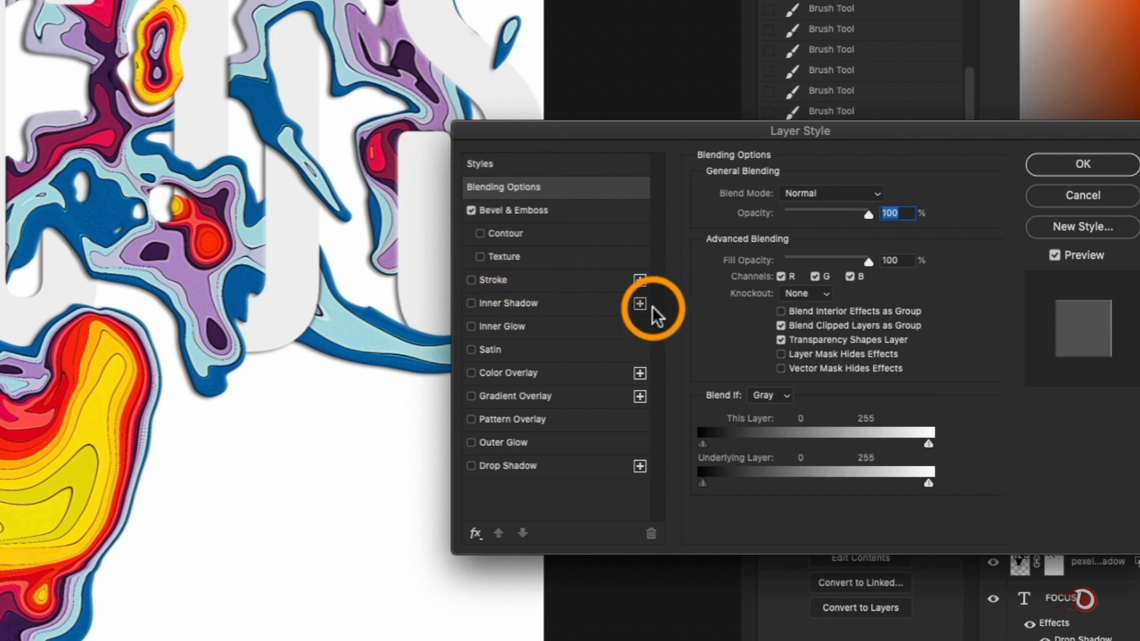
left_click(775, 242)
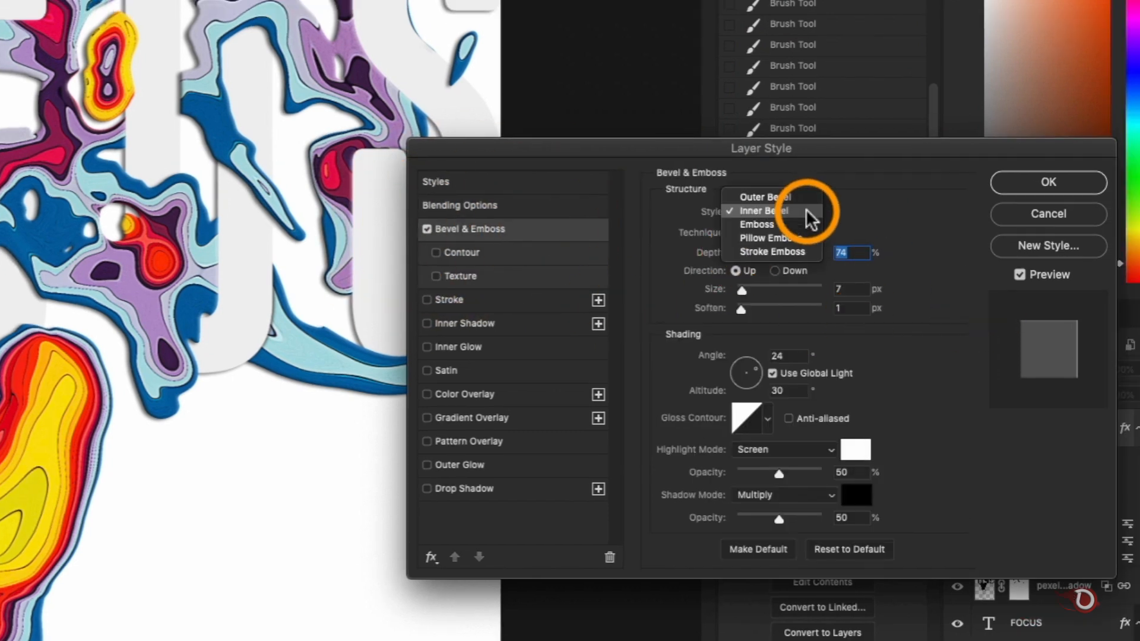
left_click(808, 211)
left_click(791, 233)
- Set the bevel's depth to 136%, size to 10 px, soften to 6 px, highlight opacity to 46% and shadow opacity to 27%
left_click_drag(741, 255, 755, 310)
left_click_drag(757, 254, 747, 254)
left_click_drag(760, 311, 770, 310)
left_click_drag(778, 473, 775, 473)
left_click_drag(778, 519, 758, 521)
left_click(759, 519)
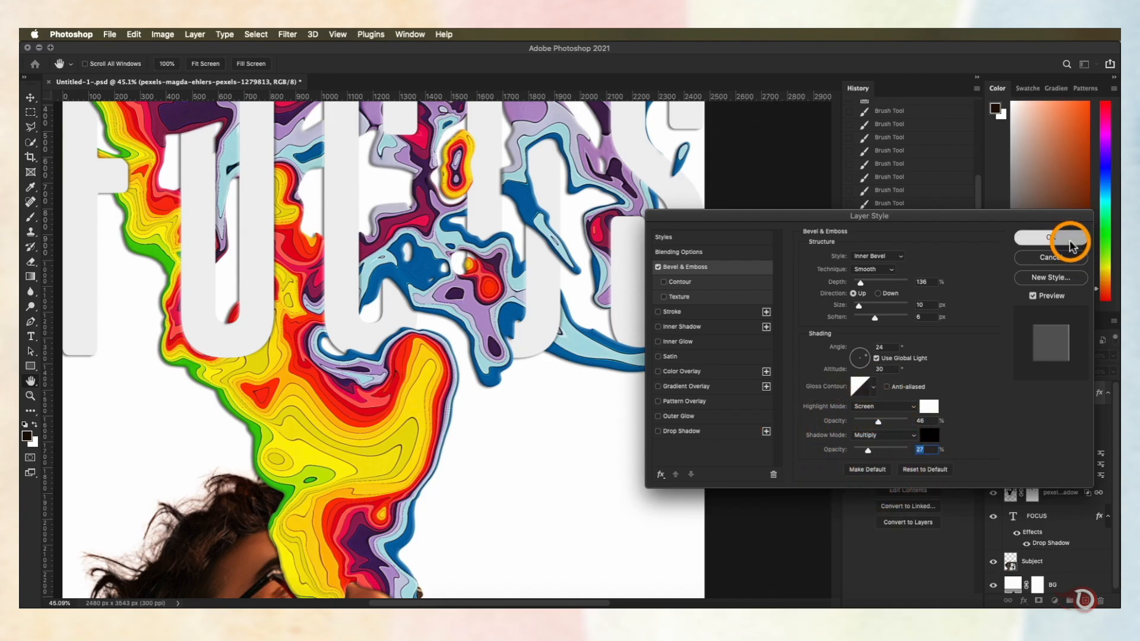
left_click(1068, 242)
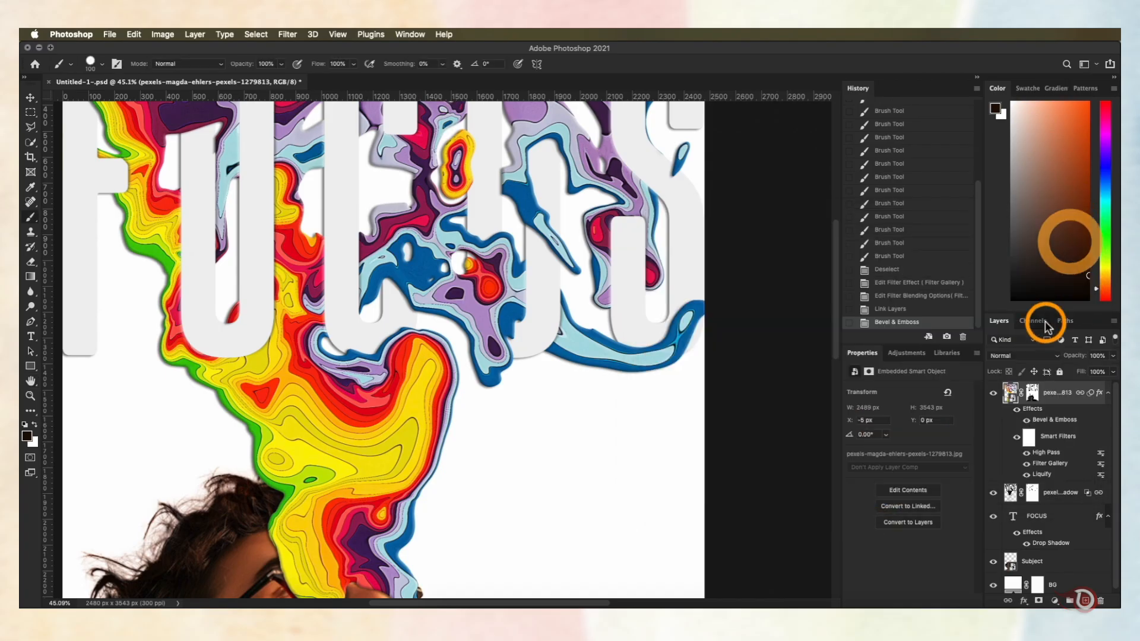
scroll(534, 360, "up", 1)
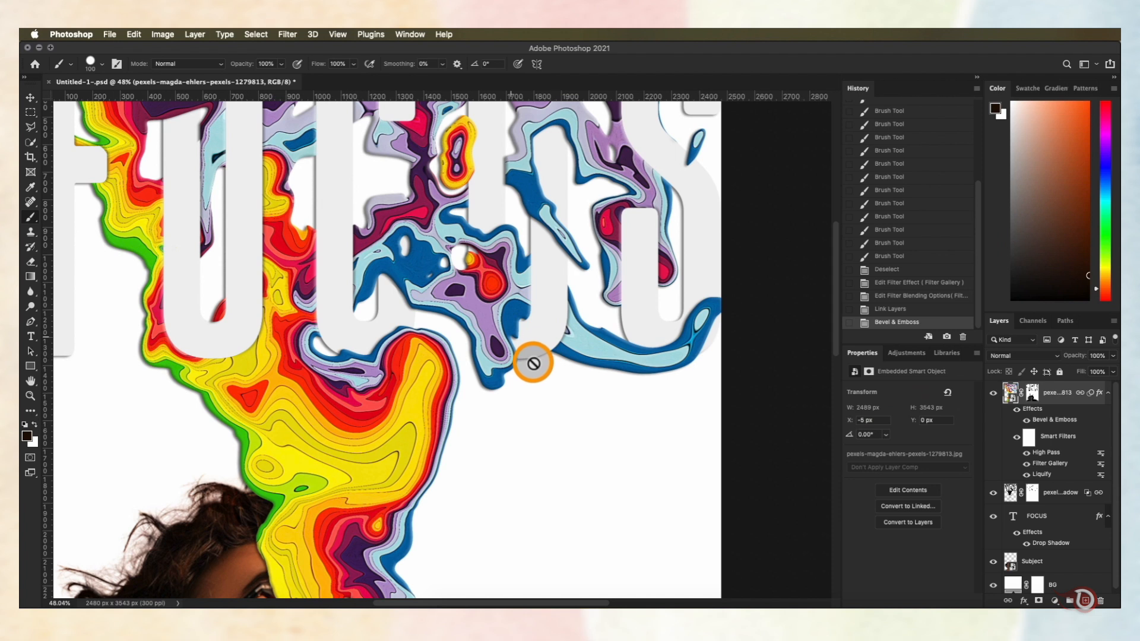
left_click(1071, 438)
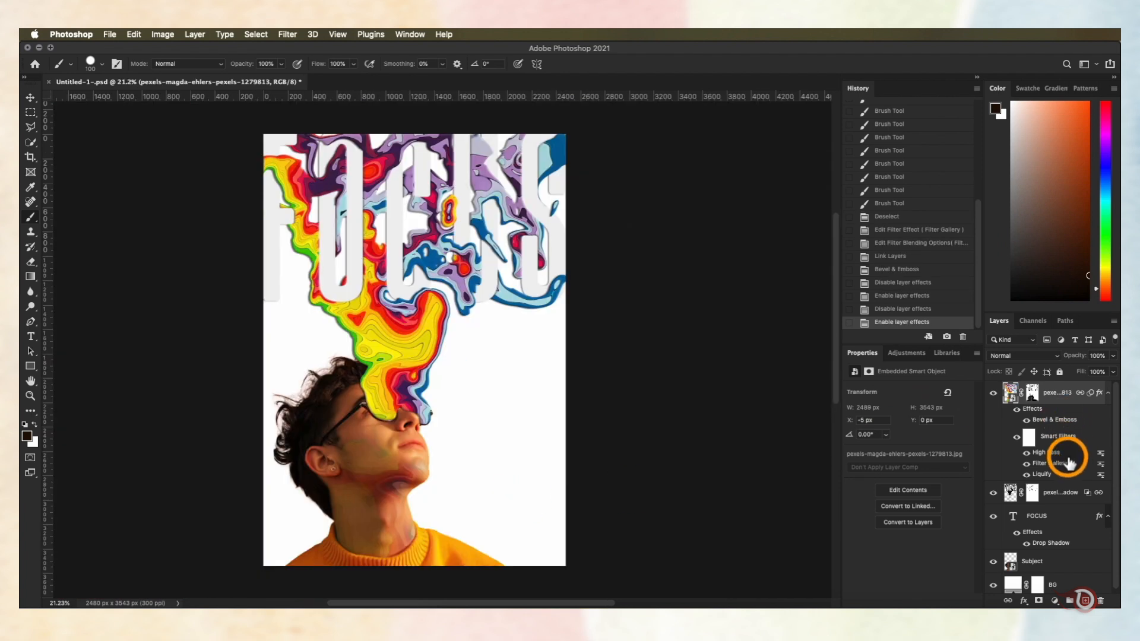
- Add a Gradient fill layer directly above the BG layer
scroll(1068, 462, "down", 1)
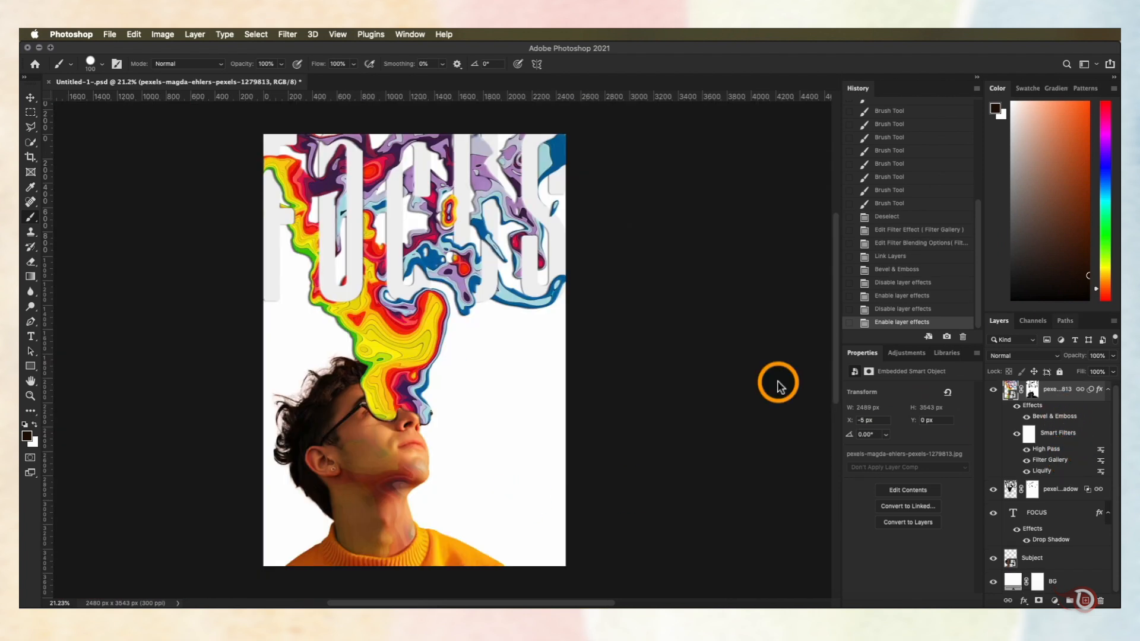
left_click(1062, 582)
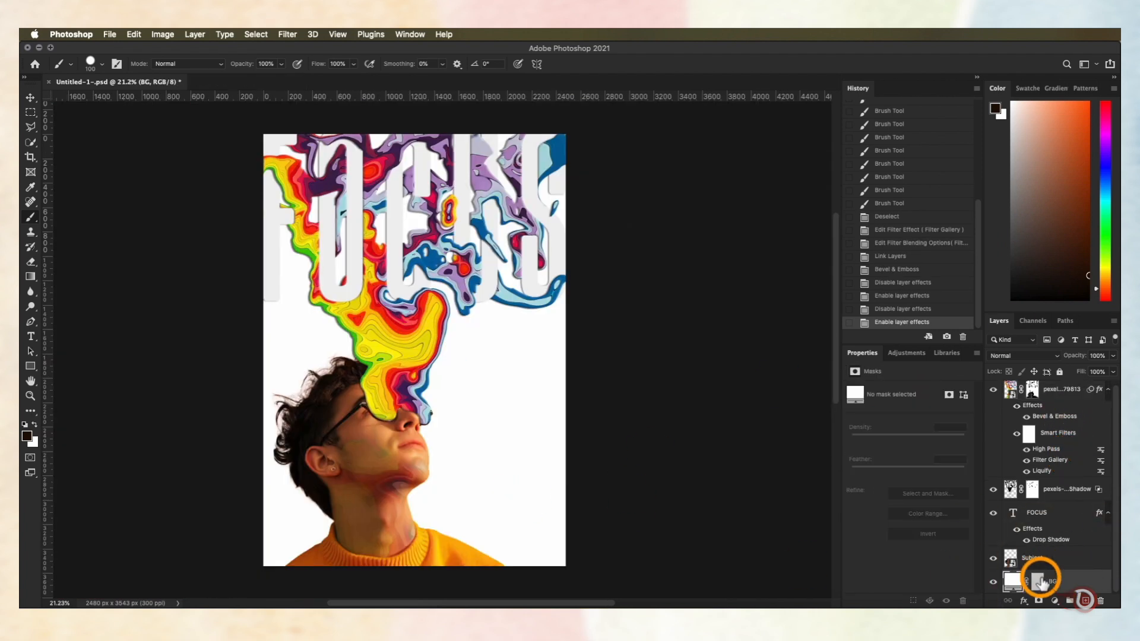
left_click(1053, 601)
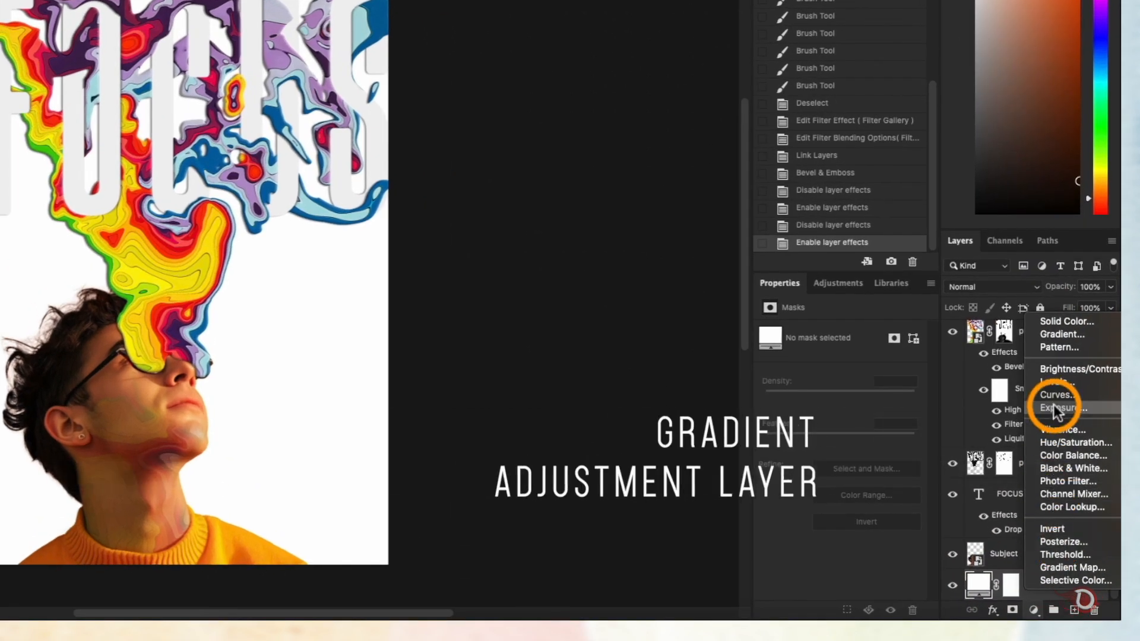
left_click(1054, 334)
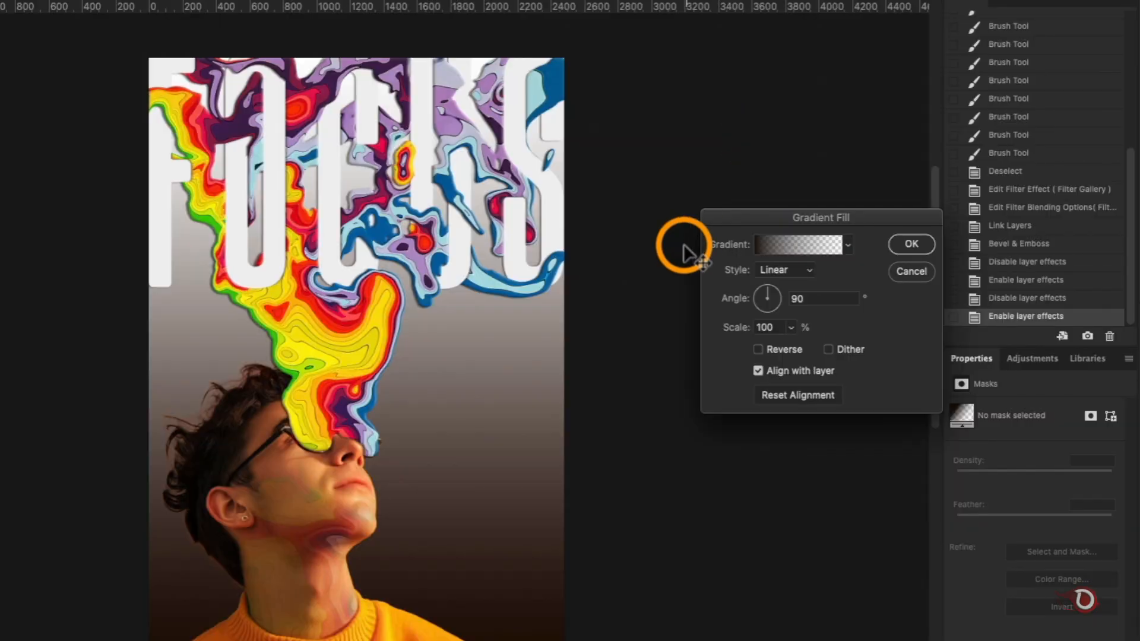
- Change the first color stop of the background gradient to a light blue
left_click(789, 240)
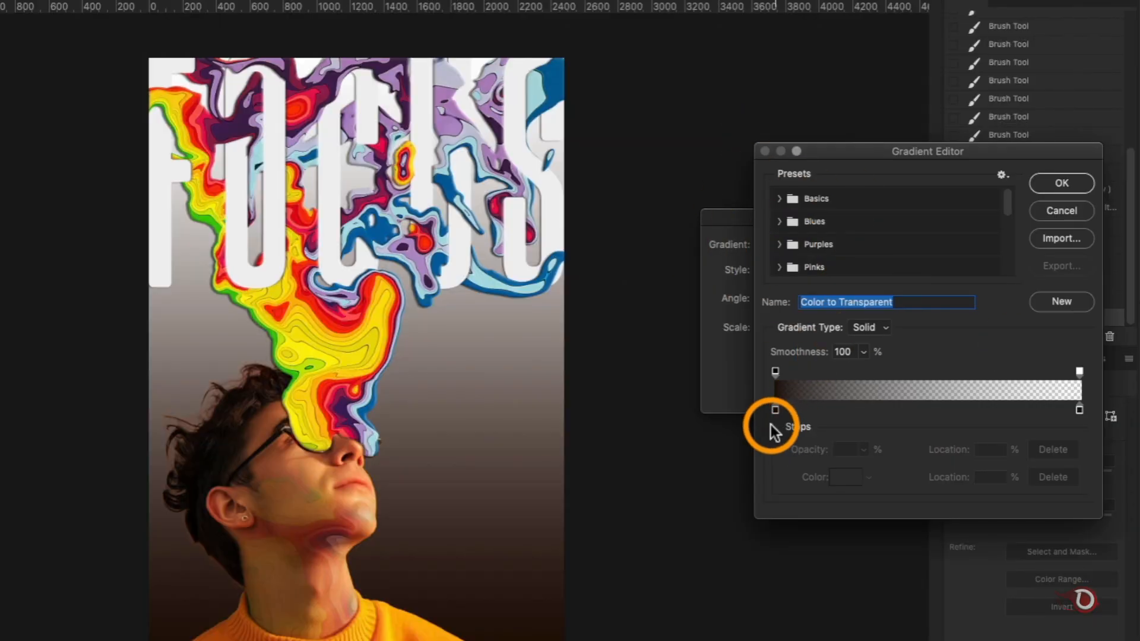
left_click(849, 480)
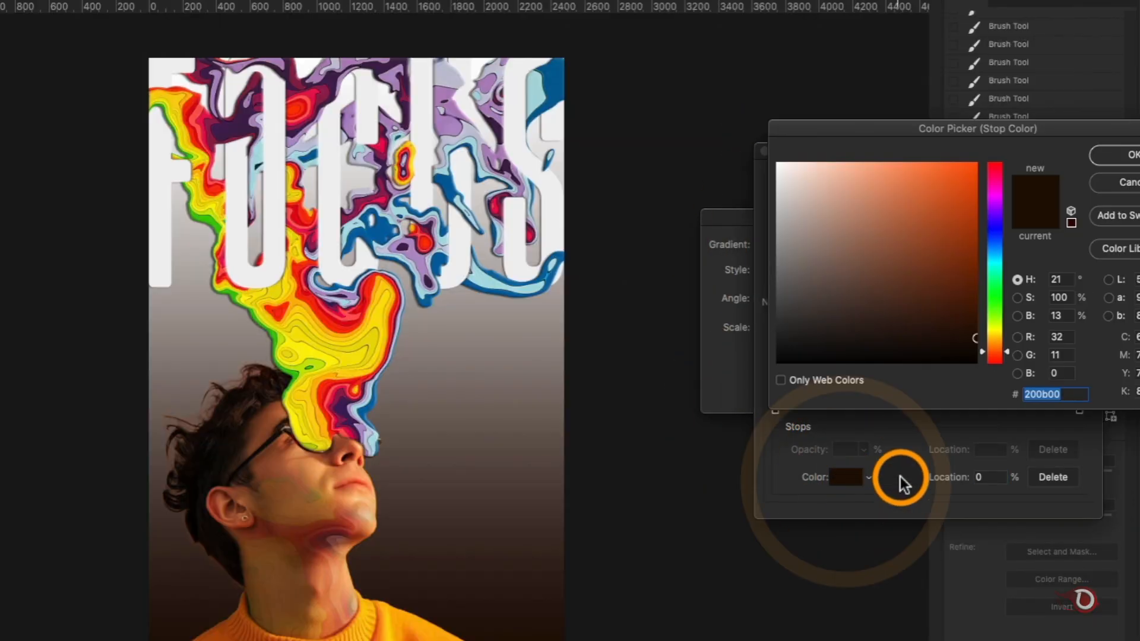
left_click(551, 87)
left_click_drag(969, 236, 825, 169)
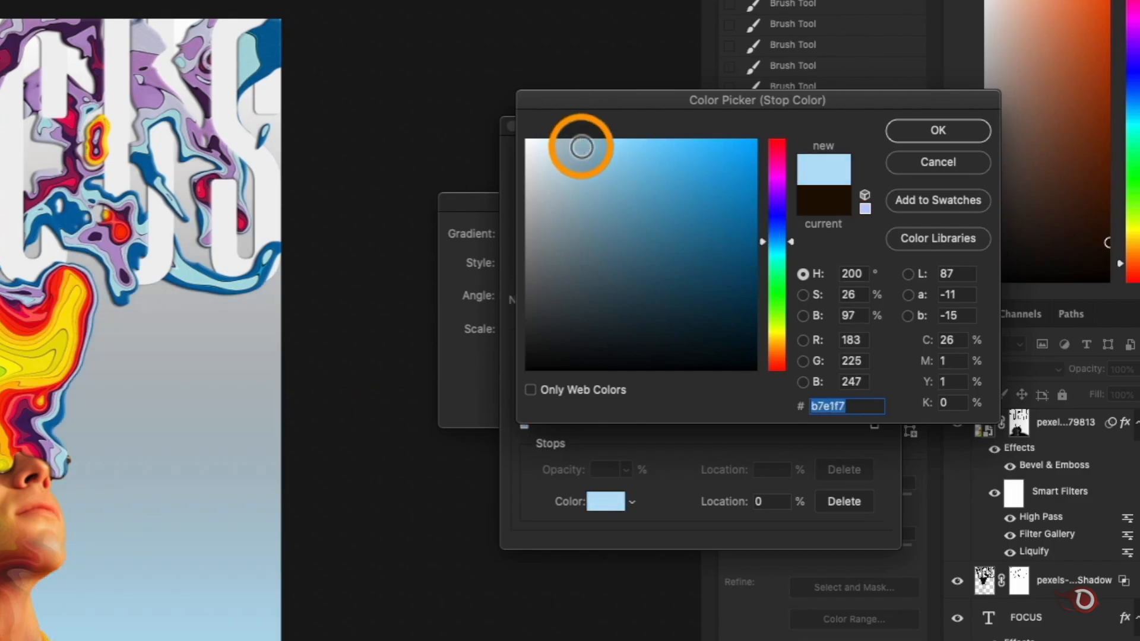
left_click_drag(579, 152, 575, 148)
left_click(937, 128)
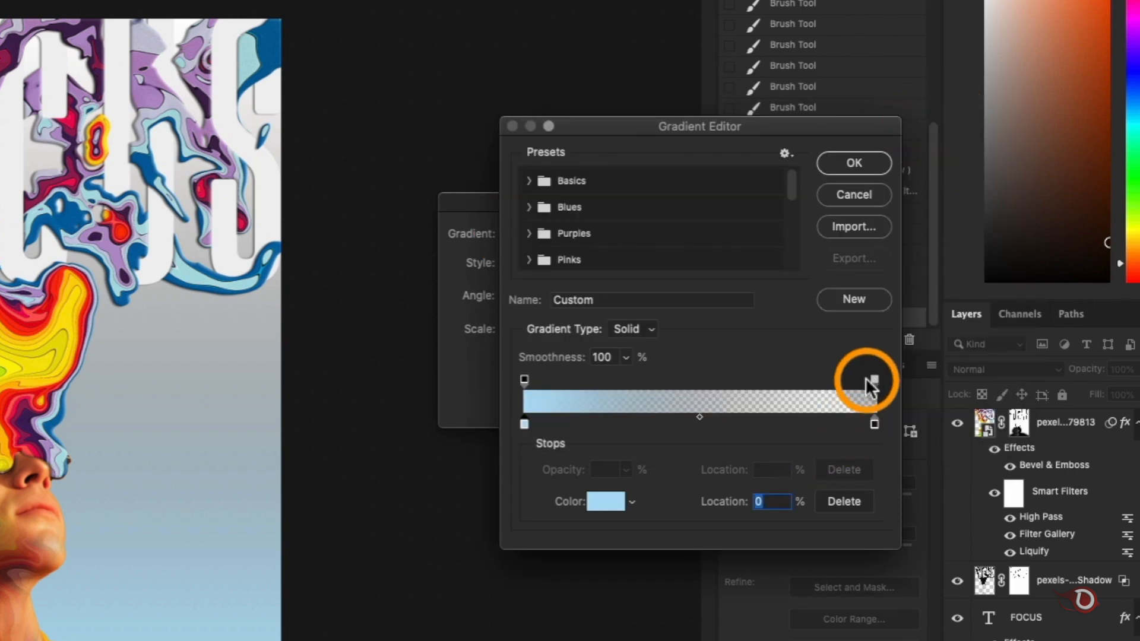
- Make the gradient's end stop 100% opaque and change its color to near white
left_click(872, 381)
left_click_drag(558, 466, 734, 482)
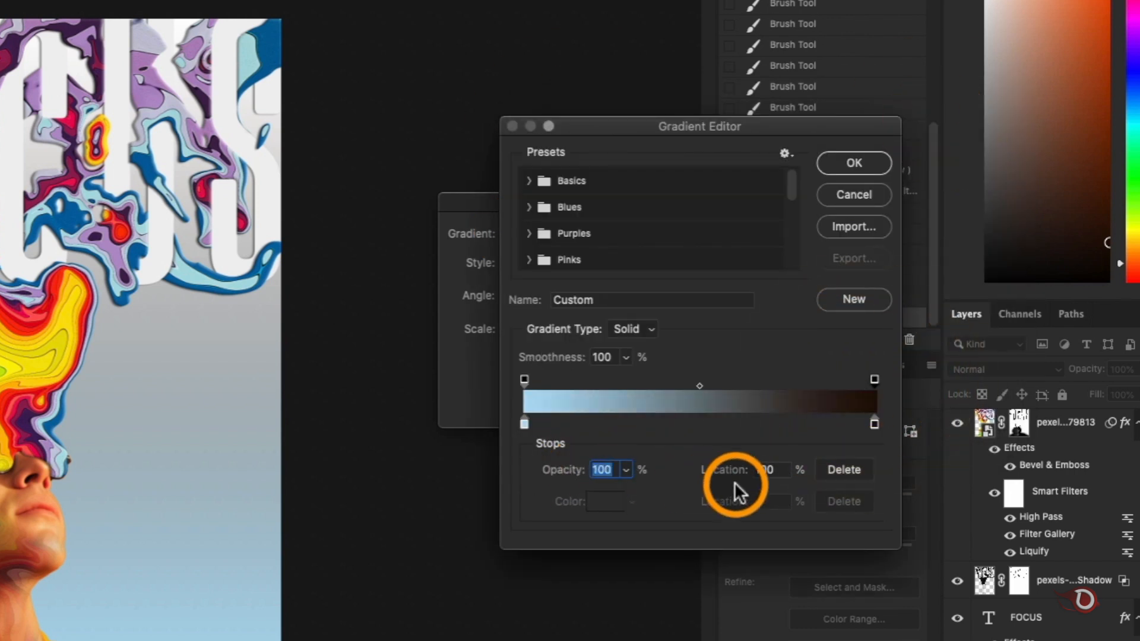
left_click(873, 423)
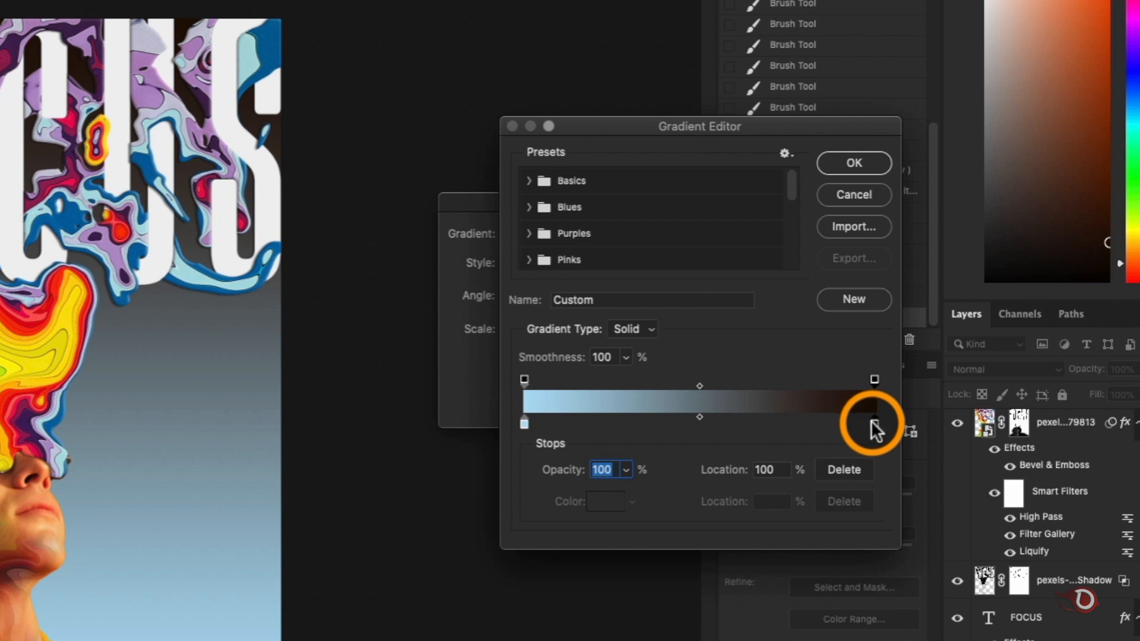
left_click(606, 501)
left_click(259, 271)
left_click(261, 264)
mouse_move(528, 143)
left_mouse_down()
mouse_move(519, 142)
mouse_move(528, 148)
left_mouse_up()
left_click(937, 132)
- Make the gradient's light blue stop more saturated and move the color midpoint to 48%
left_click(523, 424)
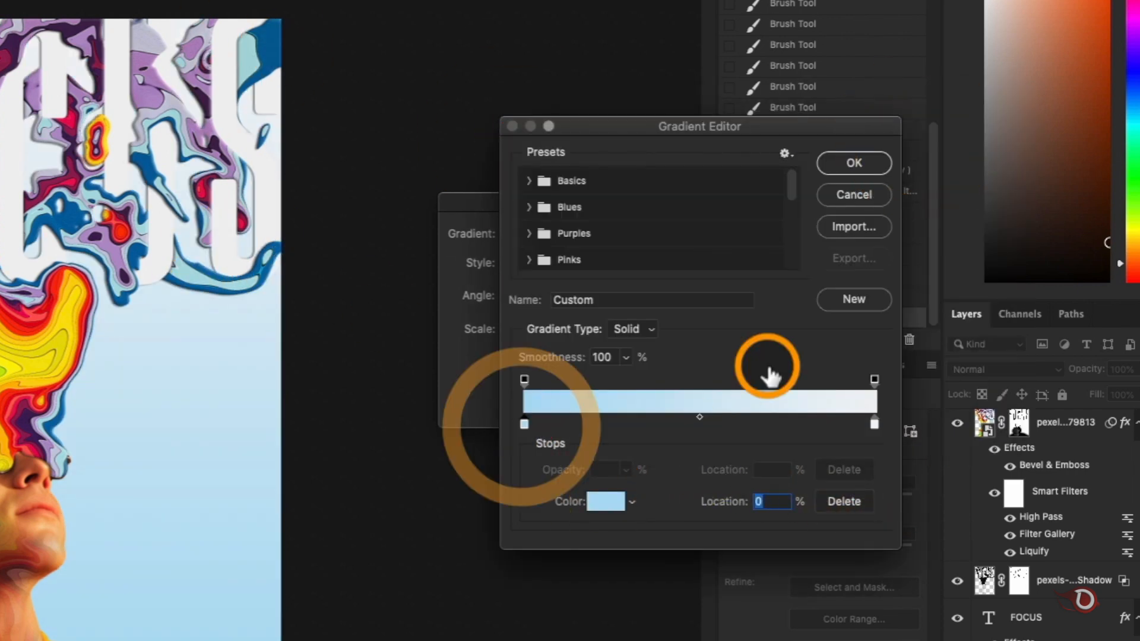
left_click(605, 500)
left_click(631, 148)
left_click(937, 128)
mouse_move(693, 415)
left_mouse_down()
mouse_move(710, 415)
mouse_move(693, 420)
left_mouse_up()
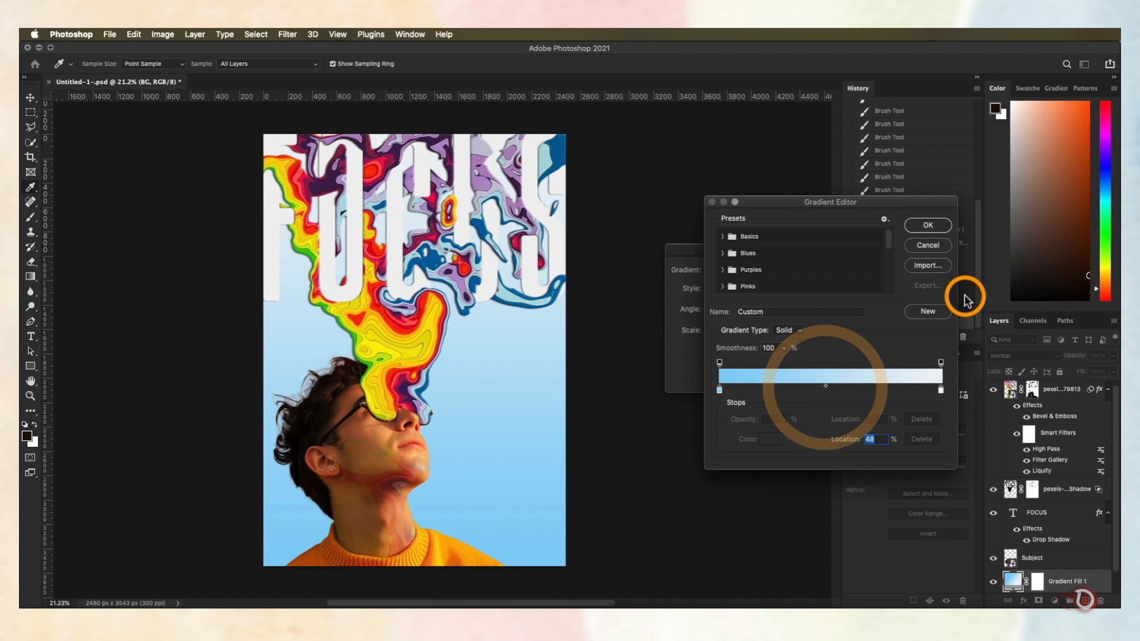
left_click(930, 225)
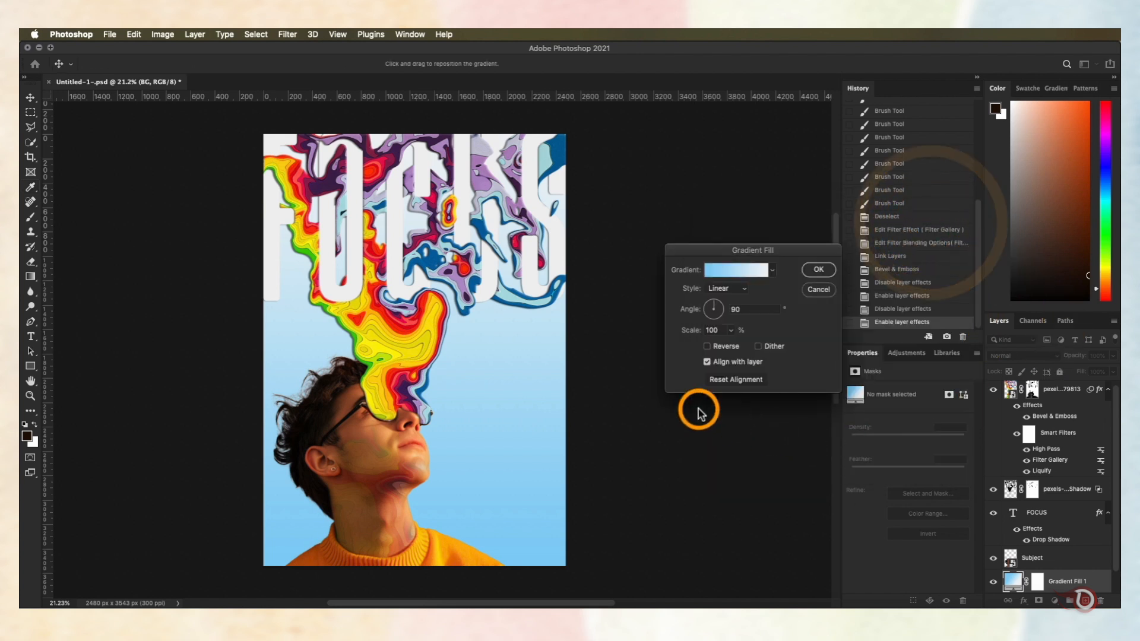
- Reverse the gradient fill, enable dithering and tilt its angle to about 73 degrees
left_click(721, 347)
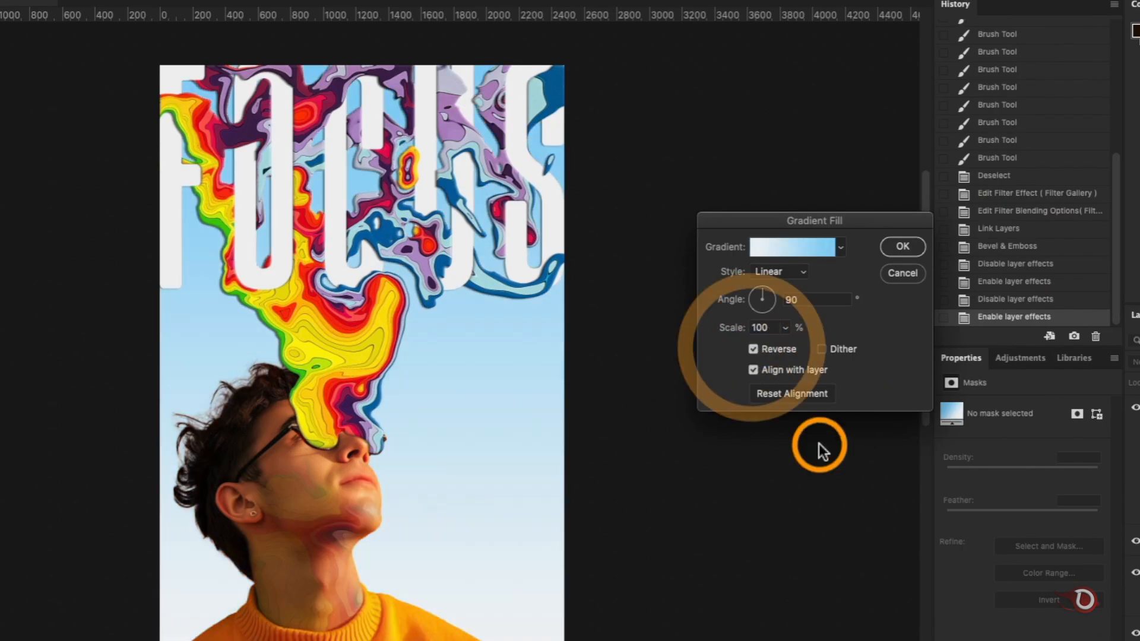
left_click(820, 350)
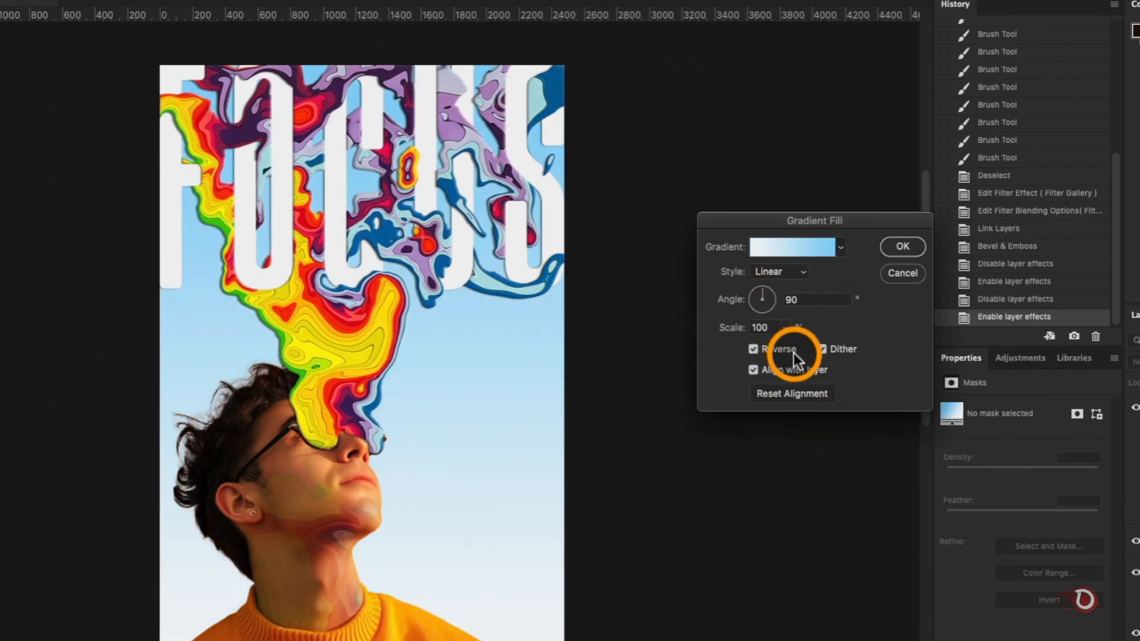
left_click_drag(767, 292, 763, 289)
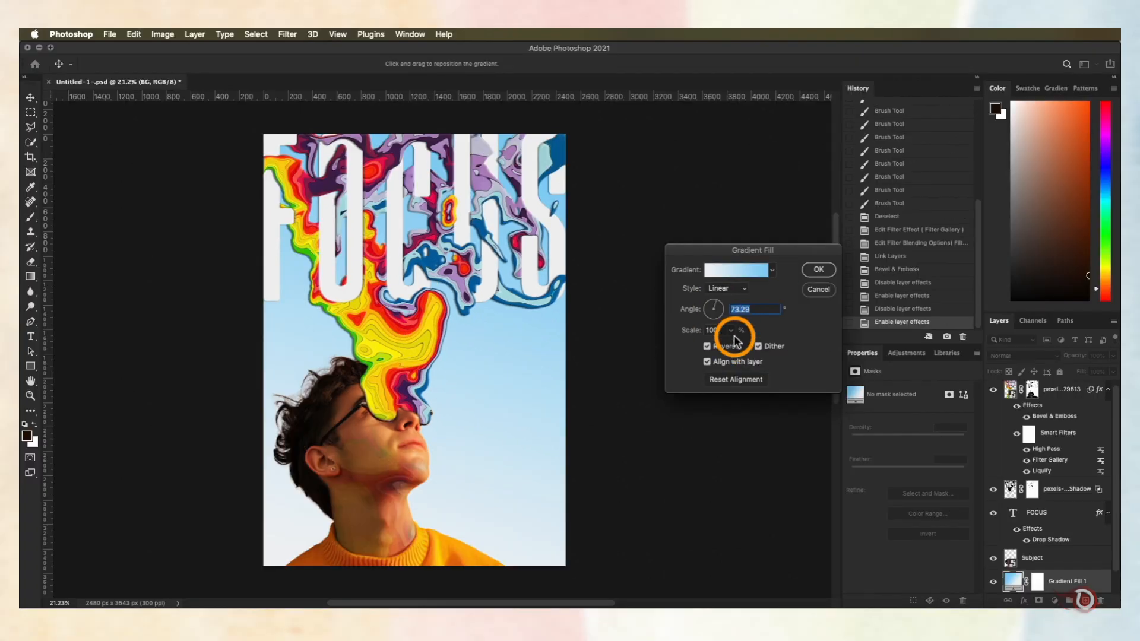
- Fine-tune the background gradient's color transition and midpoint, and accept the edited gradient
left_click(792, 246)
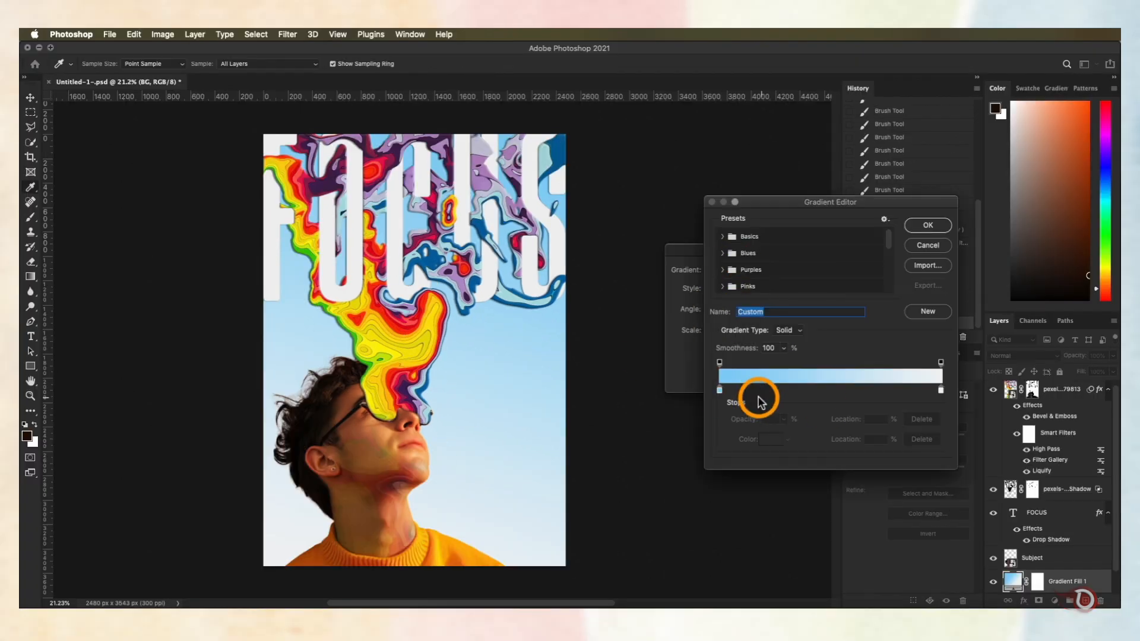
double_click(822, 413)
left_click(974, 207)
mouse_move(829, 390)
left_mouse_down()
mouse_move(843, 391)
mouse_move(829, 388)
left_mouse_up()
left_click(920, 224)
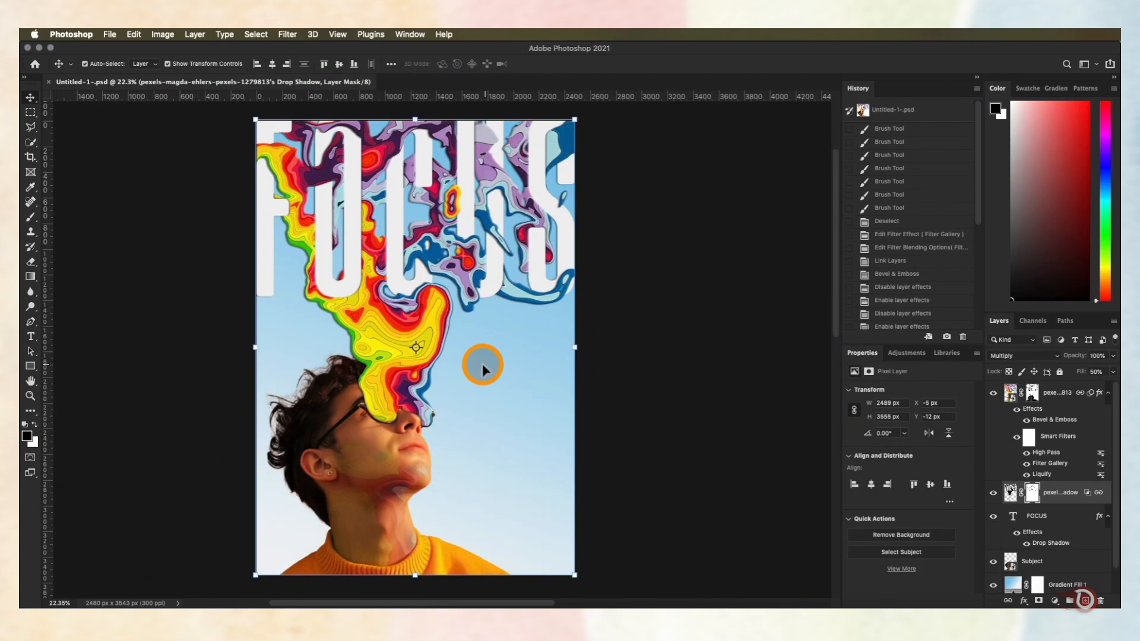
- Add a Curves adjustment layer directly above the rainbow stripe layer
left_click(482, 363)
scroll(481, 364, "up", 5)
scroll(479, 362, "down", 4)
scroll(480, 362, "up", 4)
scroll(480, 362, "down", 3)
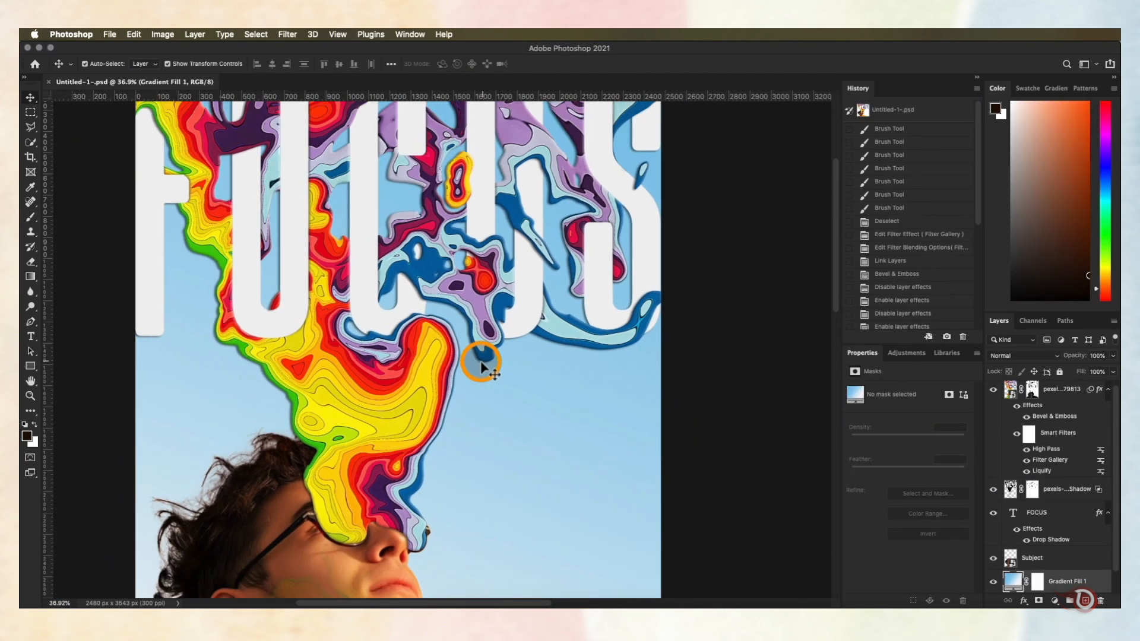
left_click(1066, 425)
left_click(1054, 600)
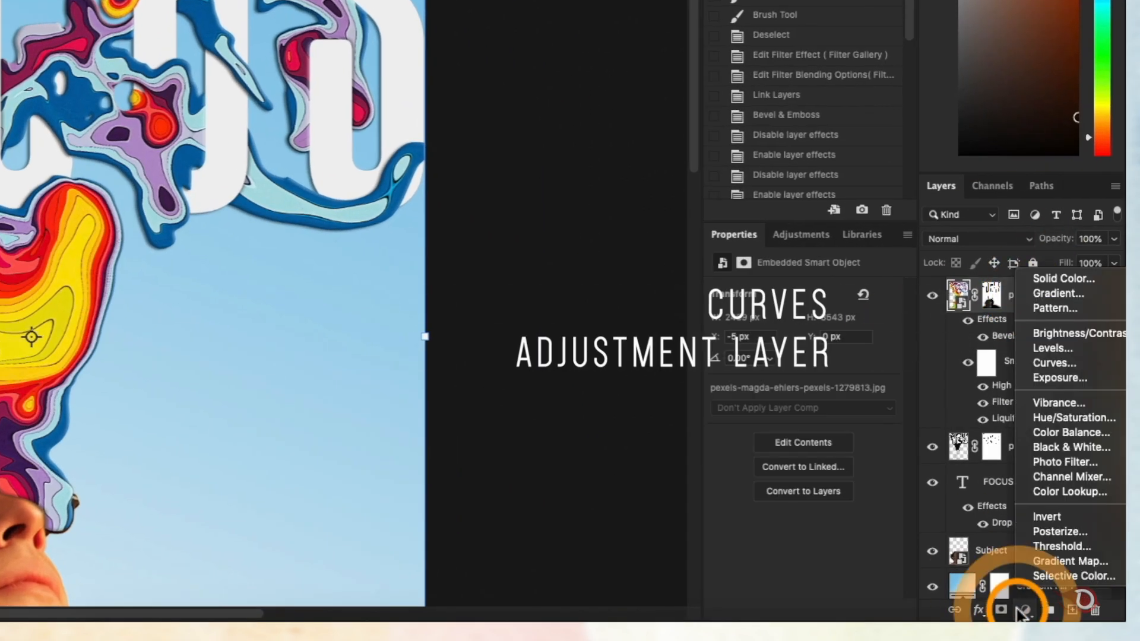
left_click(1051, 362)
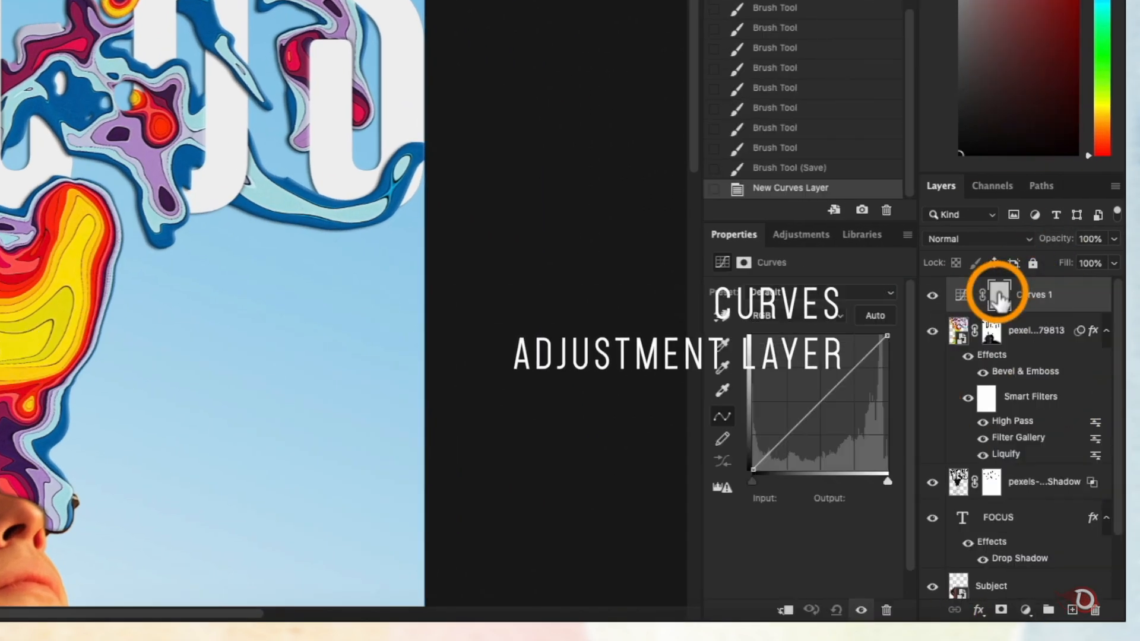
- Clip the Curves adjustment to the rainbow stripe layer, shape a contrast S-curve with shadows at input 80, output 54, and compare the effect
left_click(957, 309, "alt")
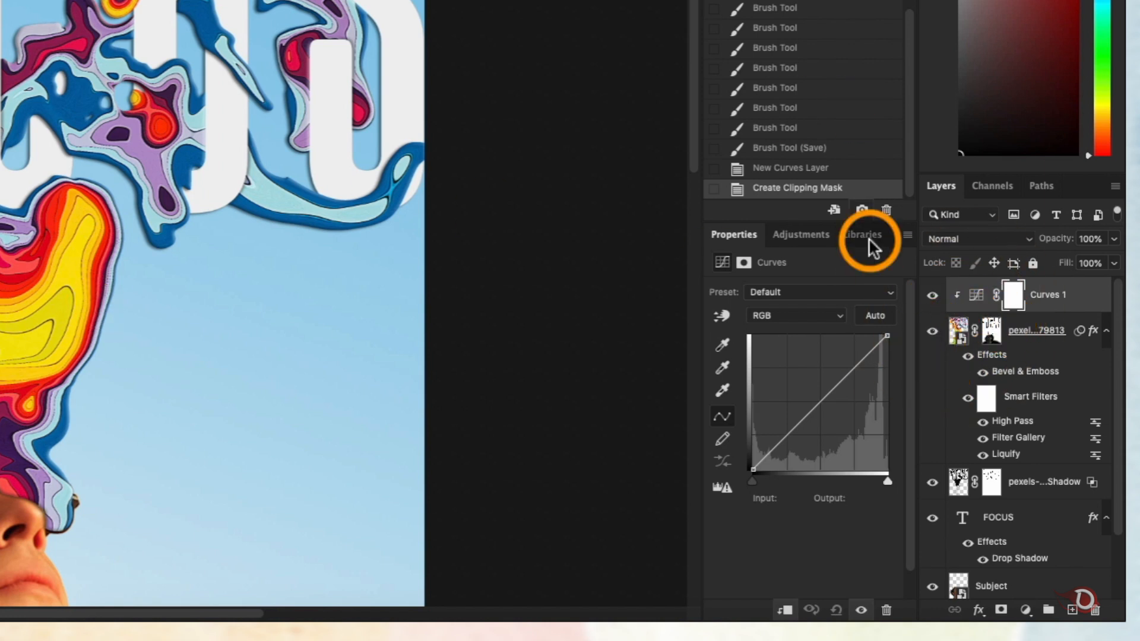
left_click(782, 439)
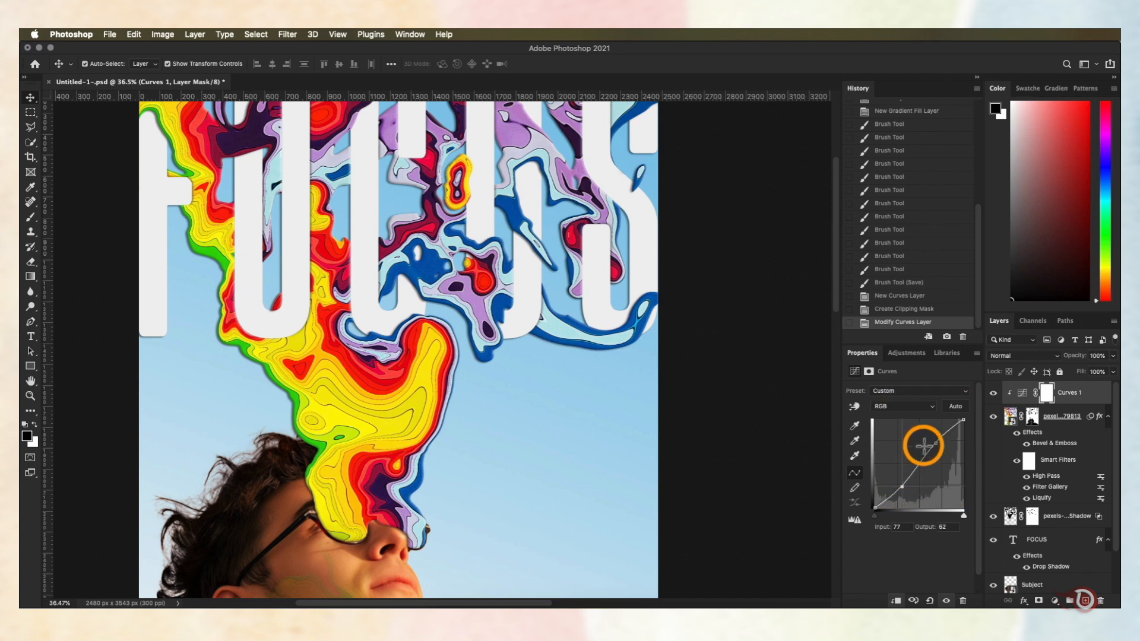
left_click_drag(923, 445, 936, 445)
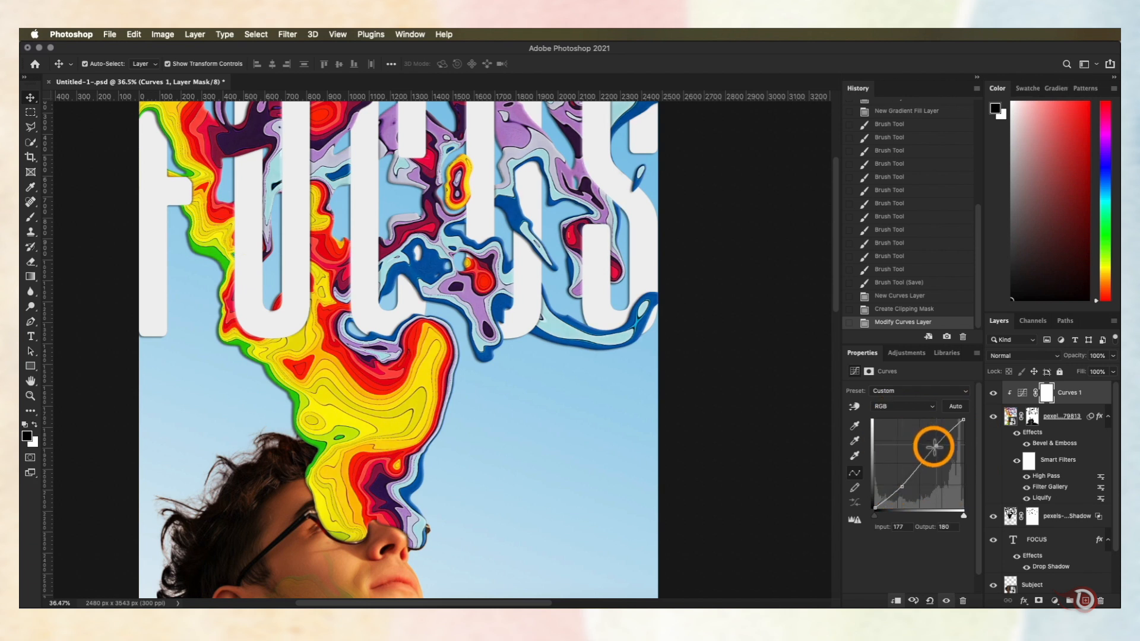
left_click(992, 393)
left_click(988, 395)
left_click(987, 395)
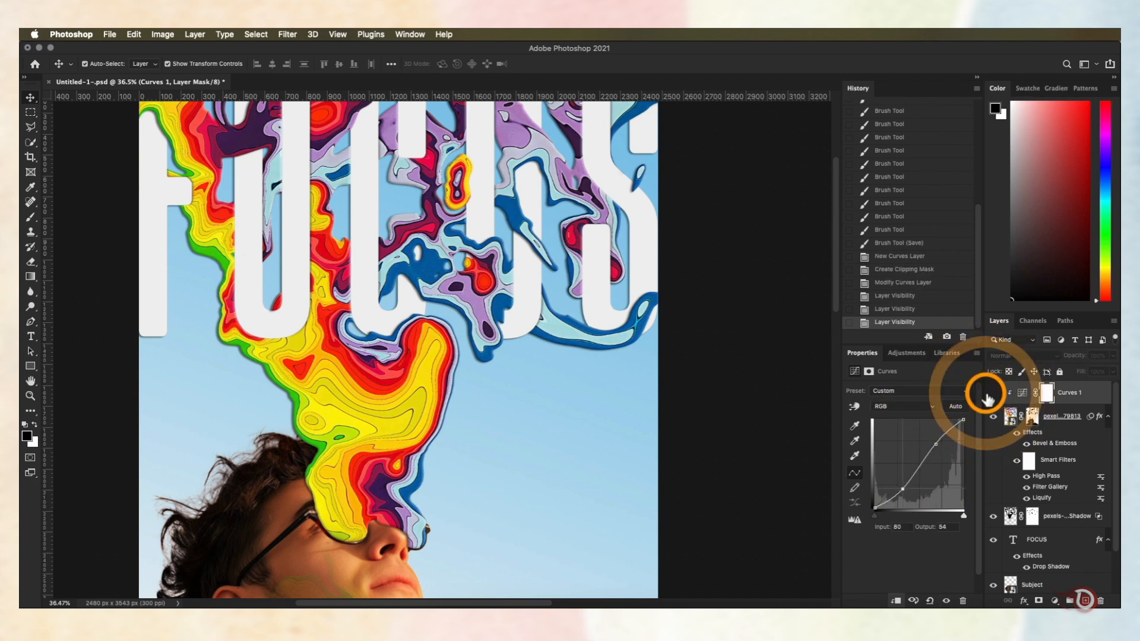
left_click(990, 397)
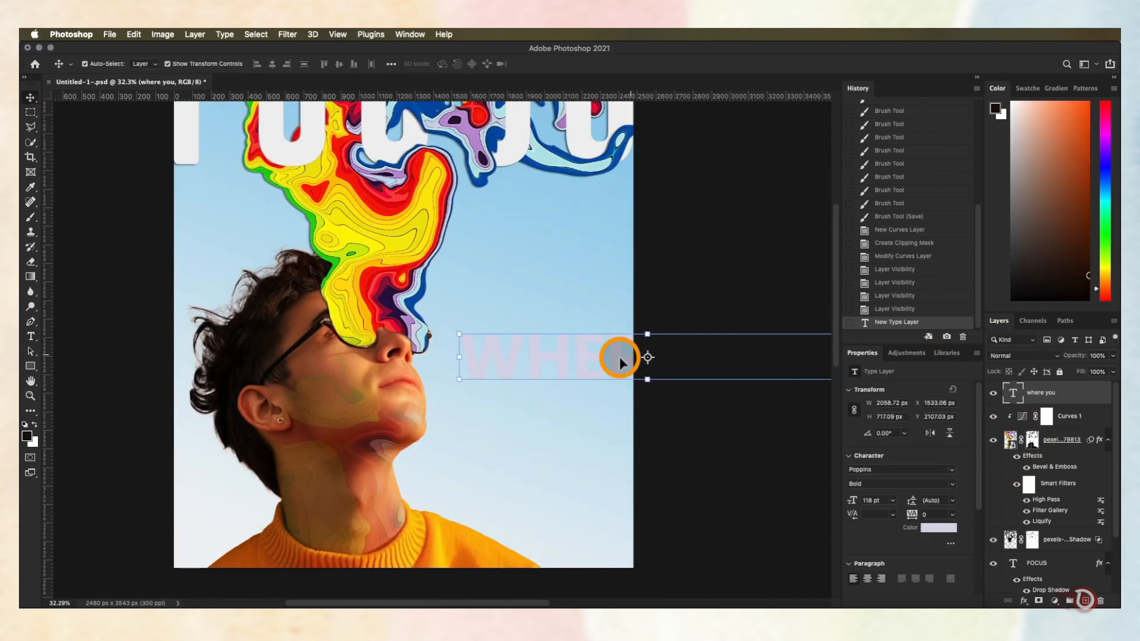
- Shrink the "where you" text and duplicate it onto a second line reading "focus goes,"
left_click_drag(852, 500, 816, 501)
left_click_drag(515, 377, 568, 490)
double_click(510, 381)
type("focus goes,")
key("super+Return")
- Reword the two remaining copied lines as "energy" and "flows", stacked below "focus goes,"
double_click(547, 413)
type("energy")
key("super+Return")
double_click(523, 447)
type("flows")
left_click(569, 64)
- Enlarge the "energy" line across the lower neck area and color it bright red
left_click_drag(586, 450, 565, 449)
left_click_drag(512, 448, 483, 470)
key("Return")
left_click(939, 527)
left_click(479, 115)
left_click(985, 205)
- Enlarge the "flows" line and fit it beneath "energy" near the poster's lower right corner
left_click_drag(577, 460, 591, 459)
left_click_drag(551, 467, 632, 540)
key("Return")
left_click_drag(583, 501, 574, 529)
left_click(596, 64)
- Add a drop shadow to the red "energy" text
left_click_drag(496, 462, 500, 482)
left_click_drag(593, 484, 606, 484)
left_click_drag(543, 494, 536, 496)
left_click(611, 461)
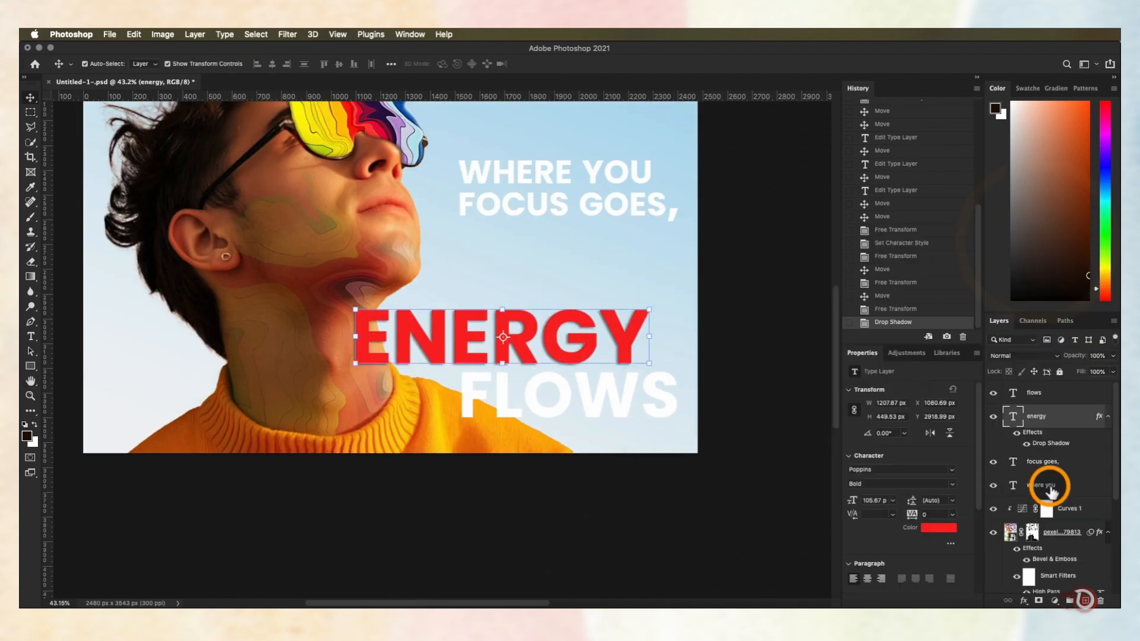
- Place "focus goes," directly above "energy" and restyle it in a thin Poppins weight with wider letter spacing
left_click(1043, 475)
left_click_drag(681, 303, 656, 362)
left_click(951, 483)
left_click(888, 514)
left_click_drag(853, 501, 921, 514)
left_click_drag(631, 365, 631, 366)
- Move the "where you" line just above "focus goes," and set its style to SemiBold Italic
left_click_drag(581, 250, 589, 338)
left_click(951, 483)
left_click(875, 578)
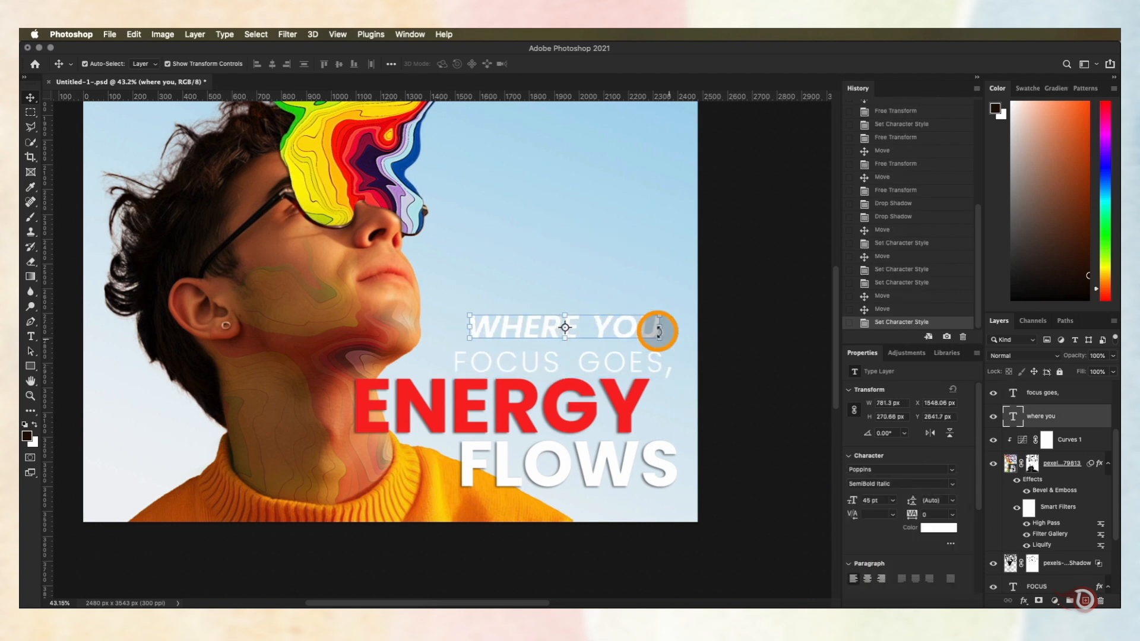
- Color the "where you" line dark purple, scale it down to 17 pt and set its tracking to 780
left_click(939, 526)
key("Return")
left_click_drag(660, 299, 597, 339)
key("Return")
left_click_drag(910, 514, 929, 514)
- Correct the small top line to read "where your" and position it centered above "focus goes,"
left_click_drag(665, 338, 609, 340)
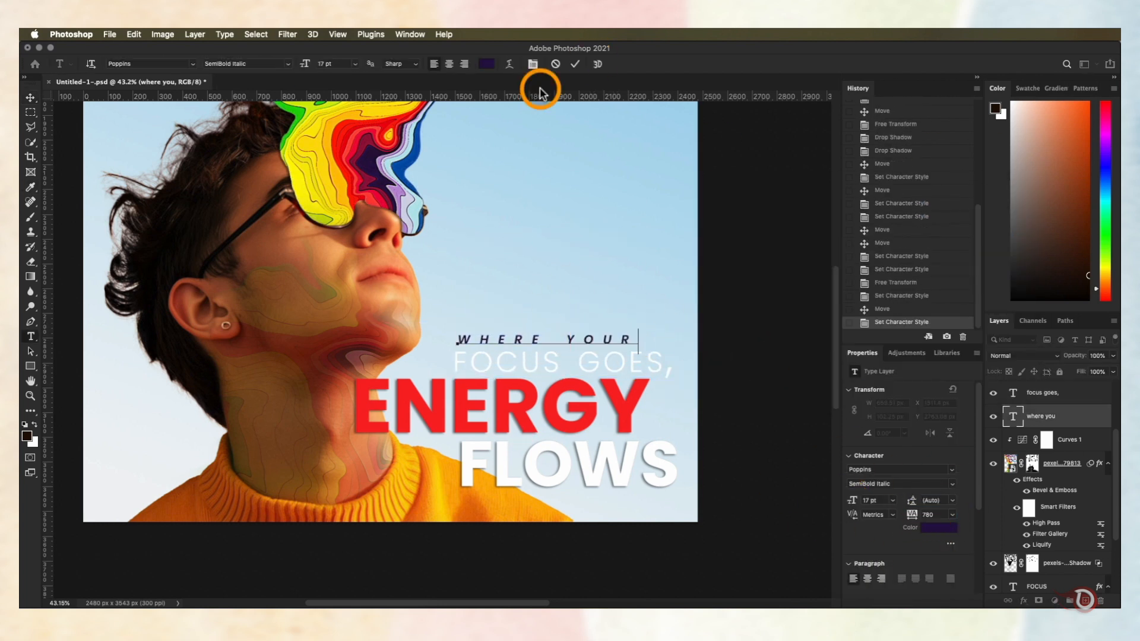
left_click(536, 64)
left_click_drag(591, 336, 601, 325)
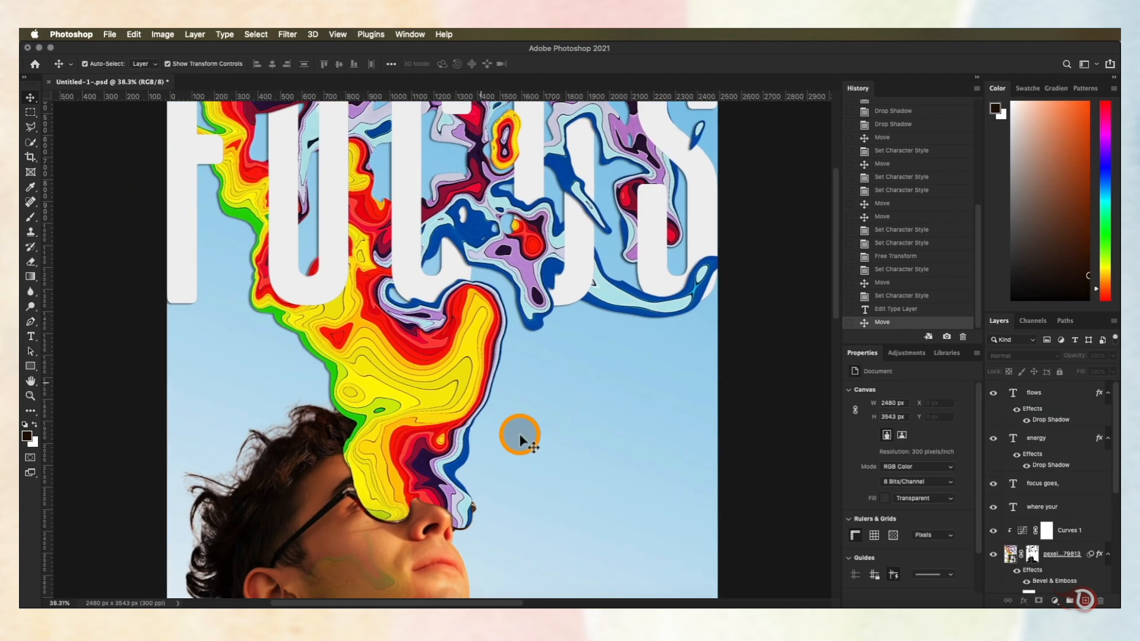
- Review the finished poster from the FOCUS lettering down to the slogan, ending with the whole canvas in view
scroll(519, 435, "up", 5)
scroll(519, 435, "down", 8)
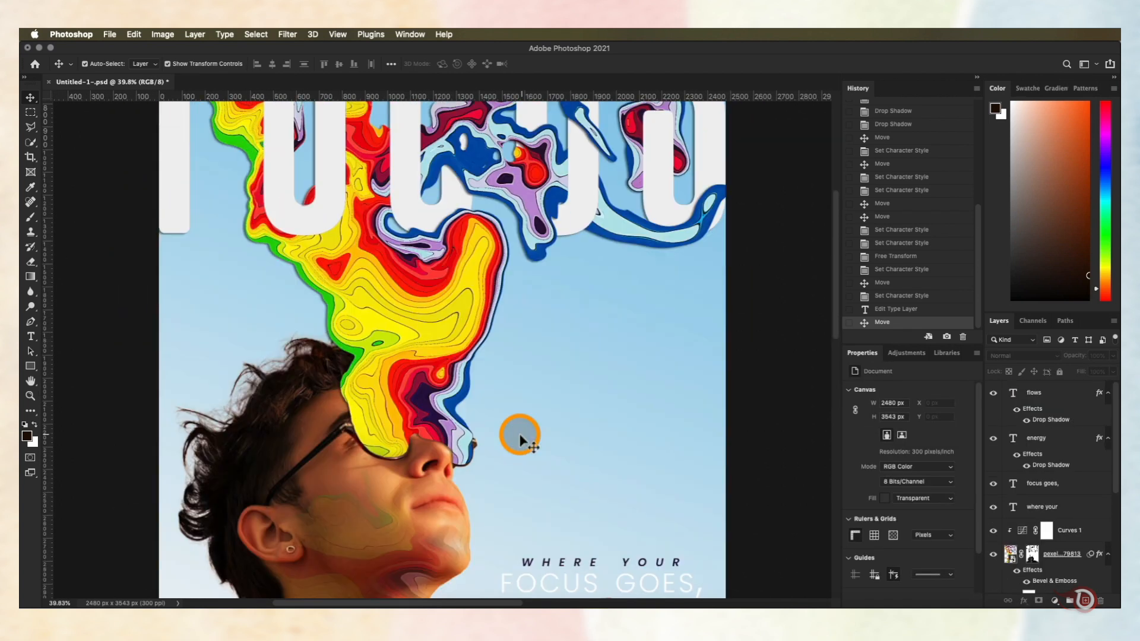
scroll(519, 433, "down", 3)
scroll(519, 433, "up", 4)
scroll(518, 434, "down", 4)
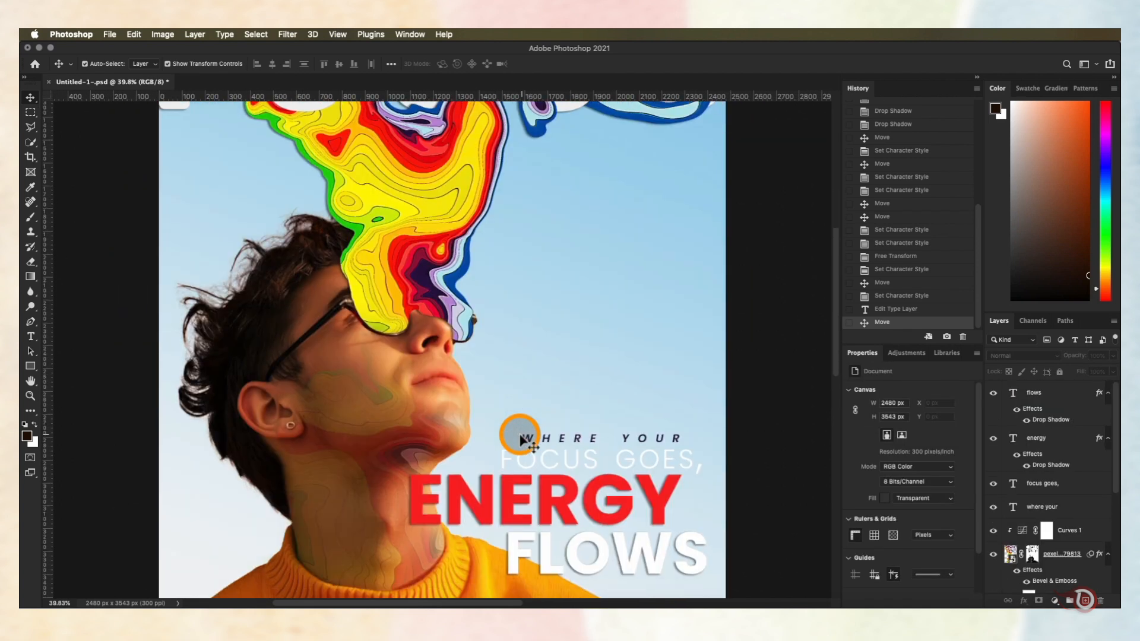
scroll(519, 433, "up", 6)
key("super+0")
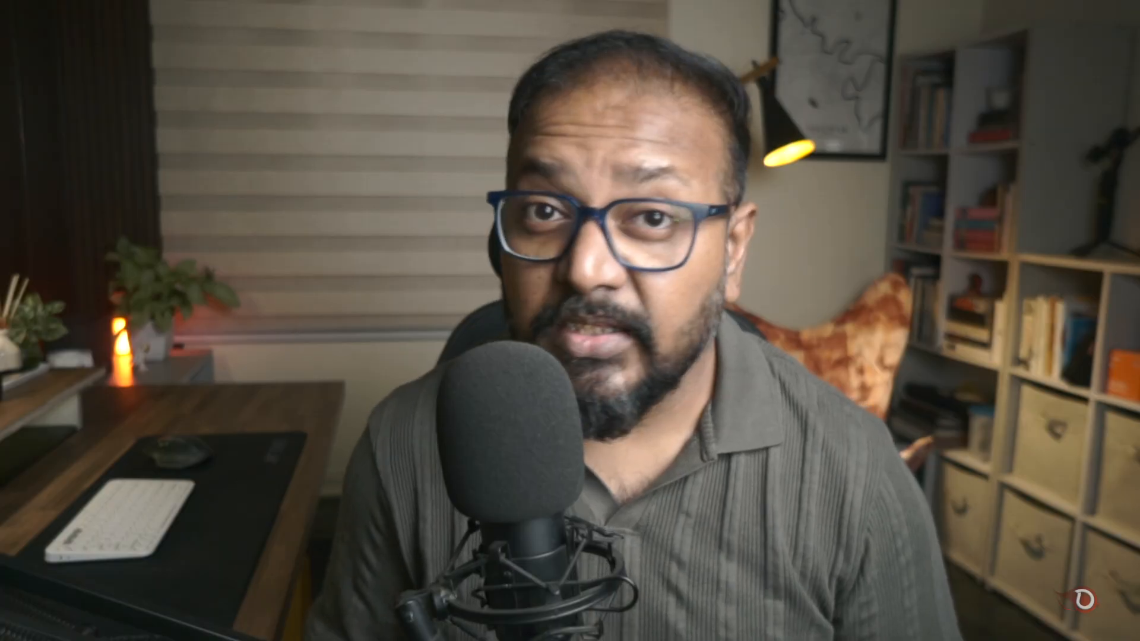